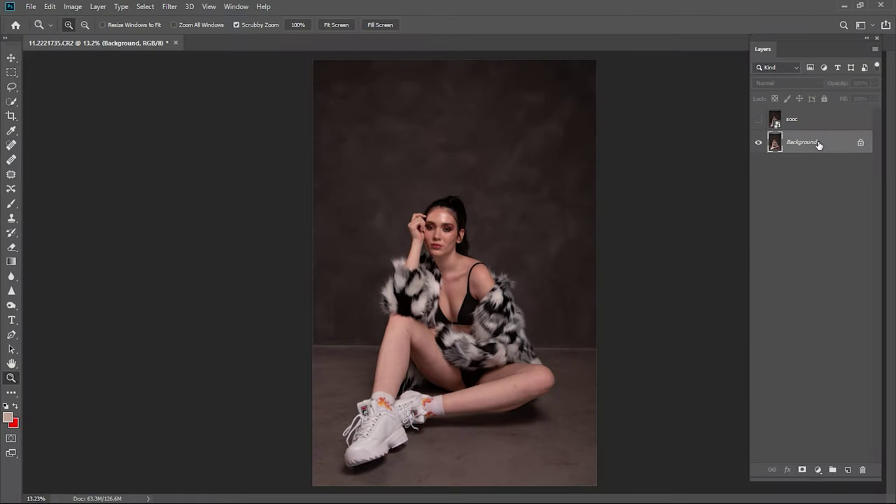
- Duplicate the Background layer and name the copy 'clean'
drag(816, 142, 848, 470)
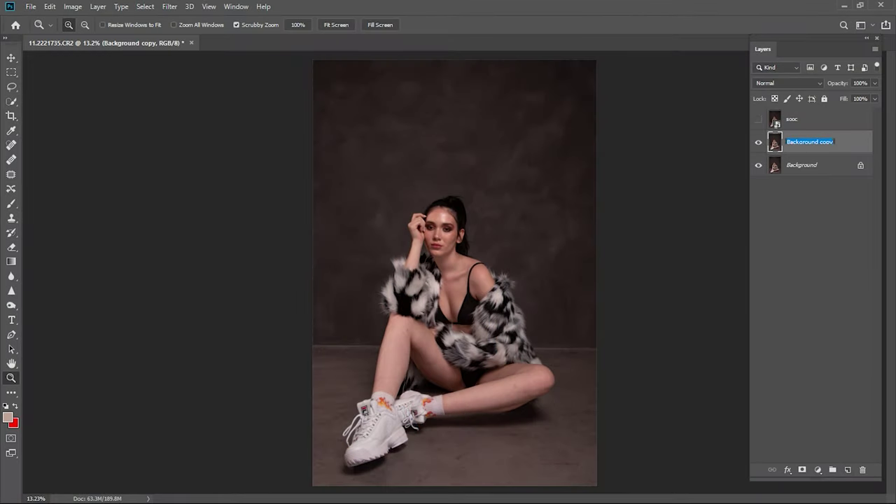
text(clean)
key(Return)
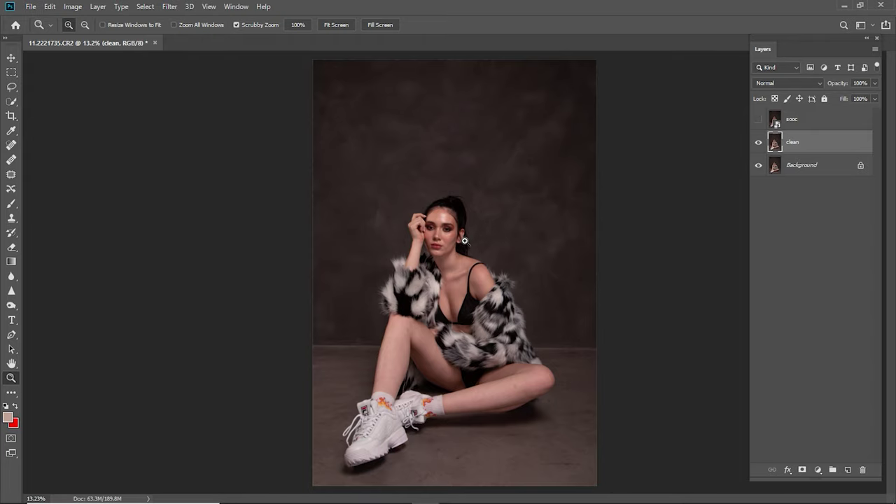
- Zoom in and spot-heal the forehead spots and the stray strand at the hairline
drag(456, 230, 546, 300)
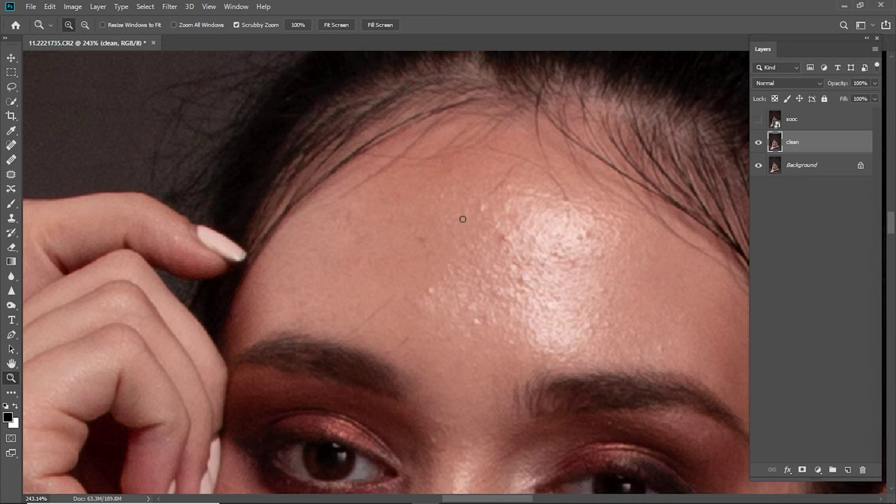
key(j)
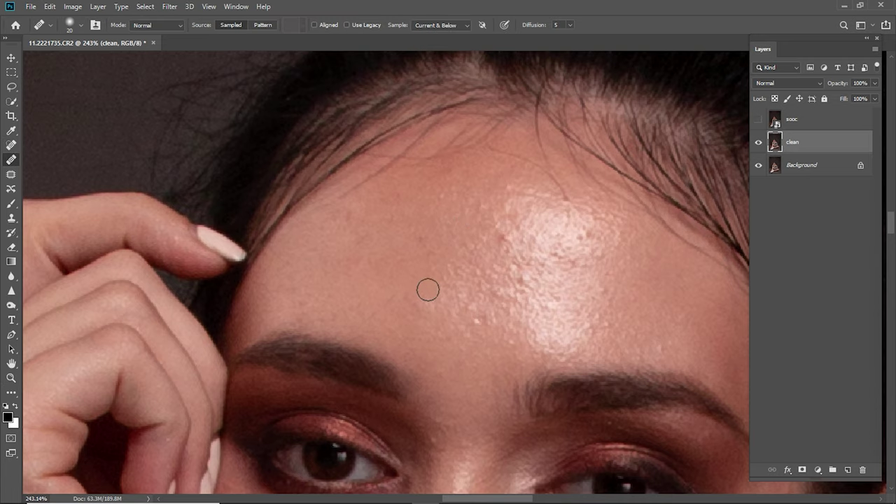
drag(344, 203, 357, 206)
click(366, 187)
drag(547, 160, 537, 124)
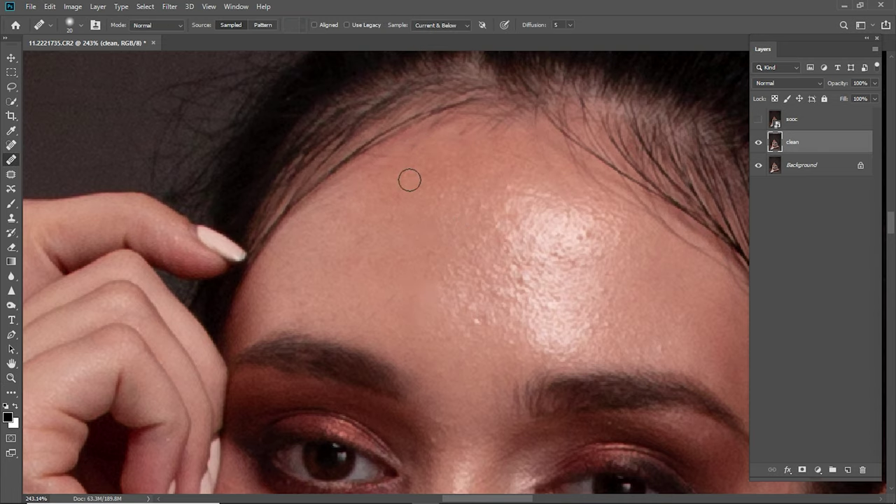
scroll(434, 239, down, 1)
click(461, 298)
- Spot-heal the two marks along the forearm
scroll(564, 218, down, 1)
scroll(490, 281, down, 2)
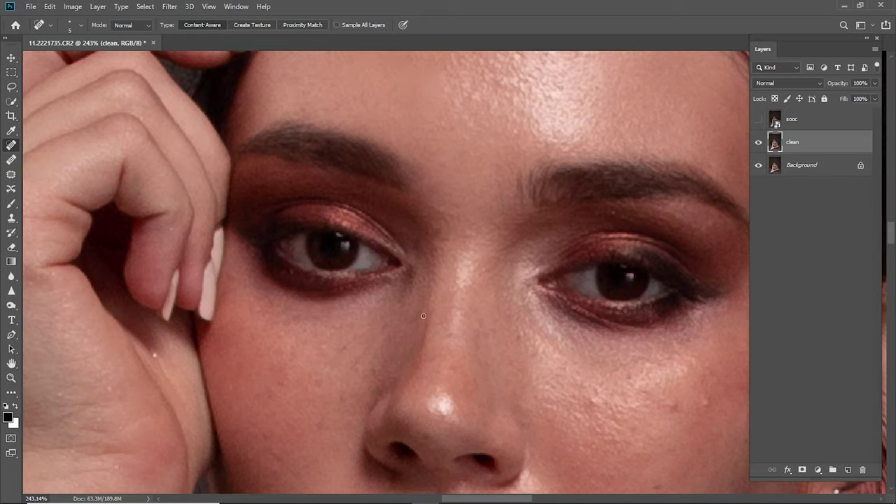
scroll(278, 295, down, 5)
scroll(278, 296, up, 4)
scroll(508, 300, up, 1)
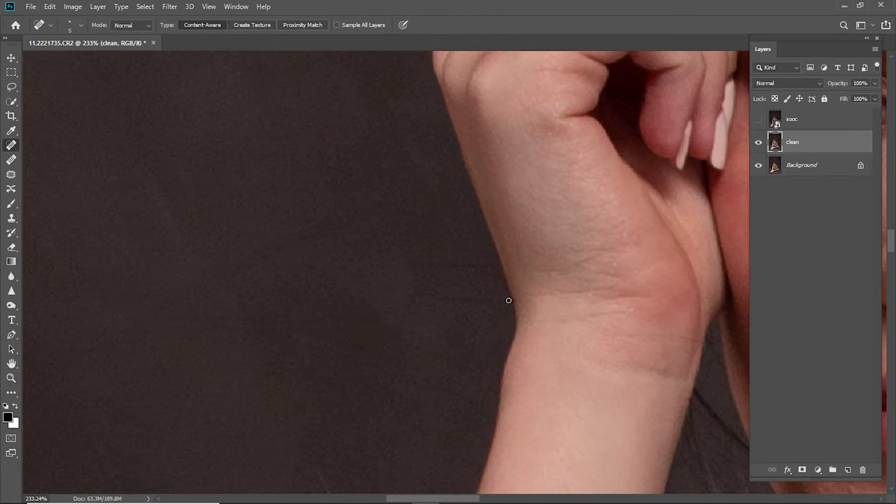
scroll(509, 300, down, 3)
drag(383, 222, 418, 300)
scroll(418, 300, down, 2)
drag(522, 259, 473, 300)
scroll(473, 300, down, 3)
- Patch a floor blemish and spot-heal a small nearby mark
key(j)
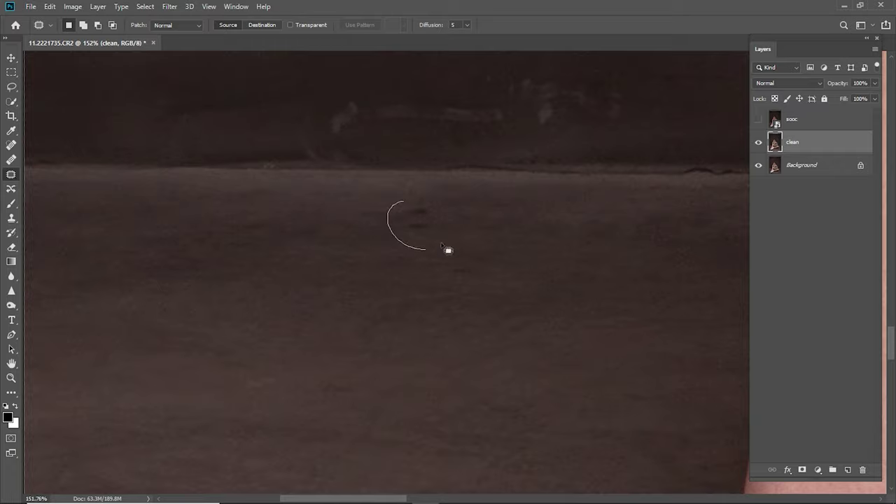
scroll(462, 292, down, 2)
drag(365, 267, 369, 294)
scroll(369, 294, down, 3)
scroll(227, 320, down, 3)
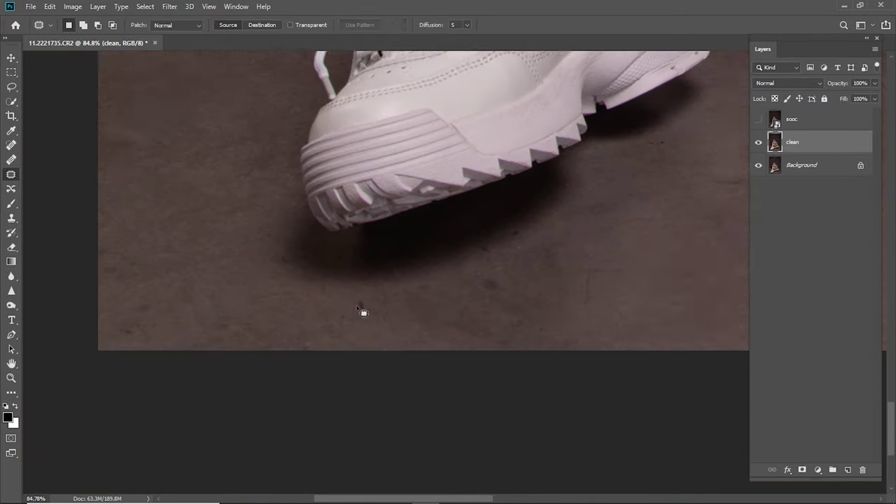
key(j)
scroll(409, 255, down, 1)
drag(295, 335, 293, 373)
- Patch two more spots on the floor with the Patch tool
key(j)
scroll(292, 373, down, 2)
mouse_move(522, 280)
mouse_down()
mouse_move(546, 296)
mouse_move(286, 210)
mouse_up()
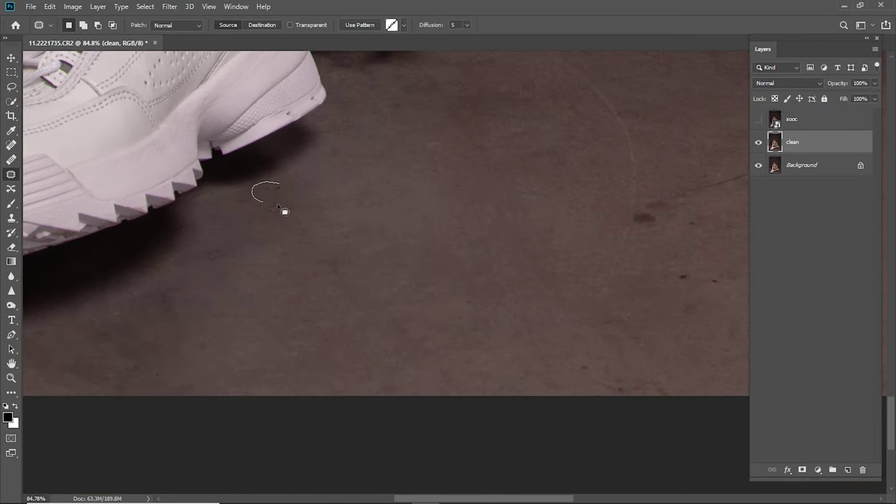
scroll(430, 284, down, 2)
mouse_move(420, 340)
mouse_down()
mouse_move(421, 289)
mouse_move(404, 310)
mouse_up()
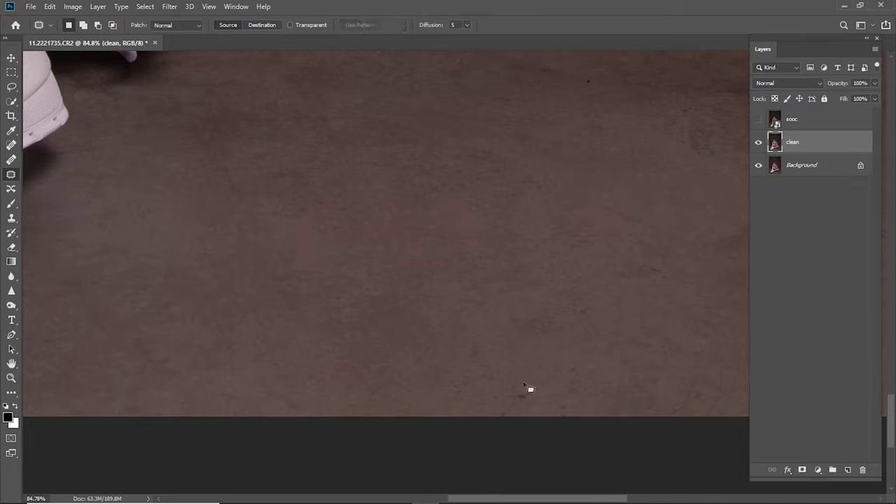
scroll(490, 274, up, 3)
scroll(555, 172, up, 2)
scroll(556, 172, up, 2)
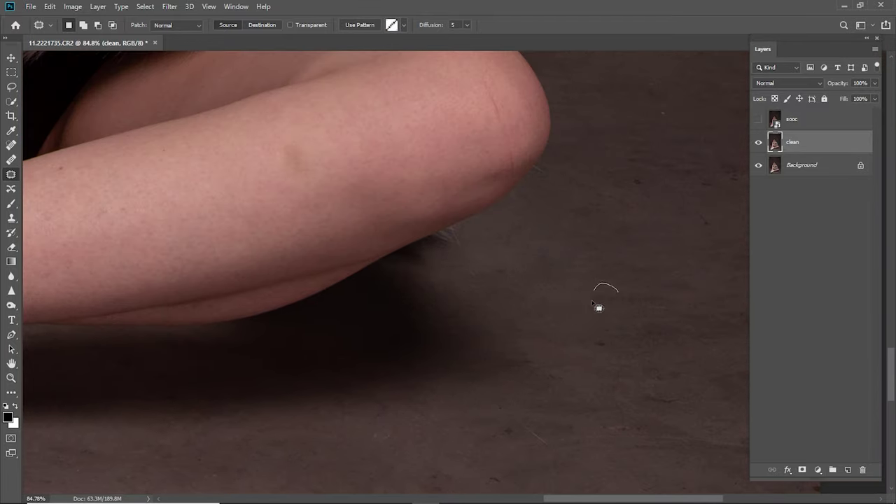
- Patch the remaining marks at the backdrop's base, then zoom out to the whole photo
scroll(608, 444, down, 5)
mouse_move(400, 271)
mouse_down()
mouse_move(500, 324)
mouse_move(437, 374)
mouse_move(134, 426)
mouse_up()
scroll(501, 324, down, 3)
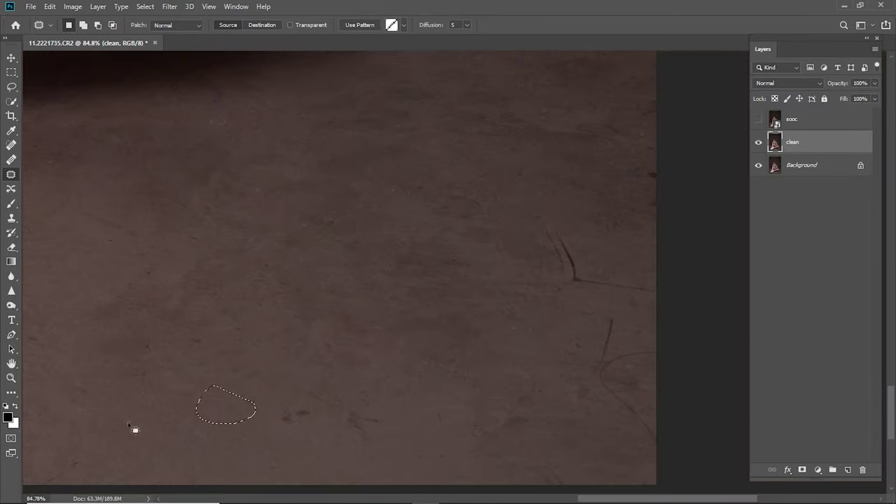
mouse_move(550, 210)
mouse_down()
mouse_move(619, 313)
mouse_move(630, 271)
mouse_up()
scroll(630, 270, up, 5)
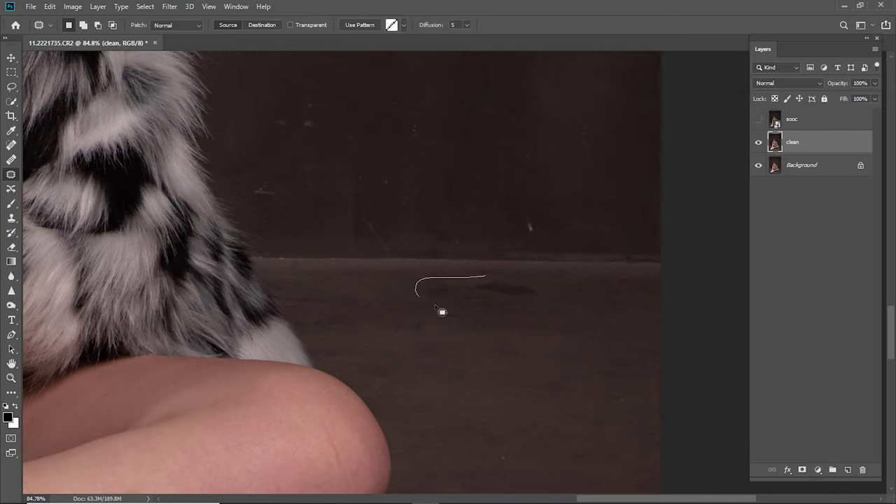
scroll(441, 312, up, 3)
drag(467, 315, 424, 395)
key(ctrl+0)
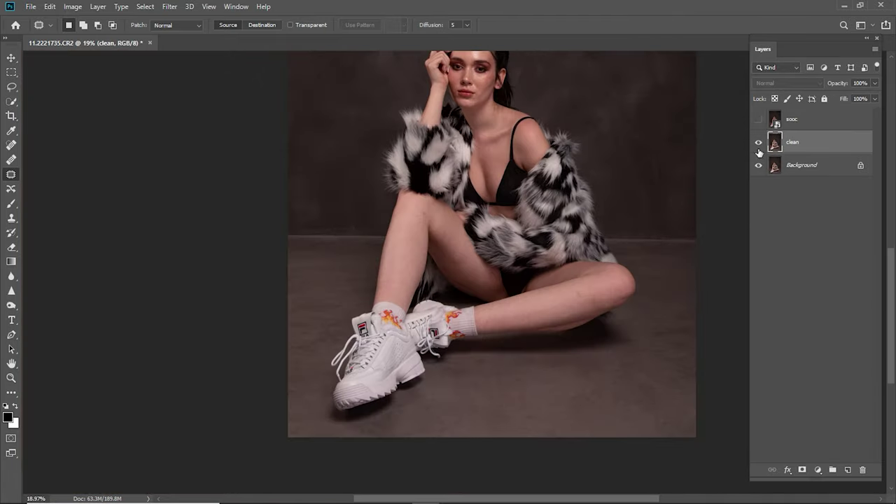
scroll(576, 292, up, 5)
- Spot-heal the neck crease lines, a short neck mark, a small spot and a stray hair strand
drag(576, 292, 524, 340)
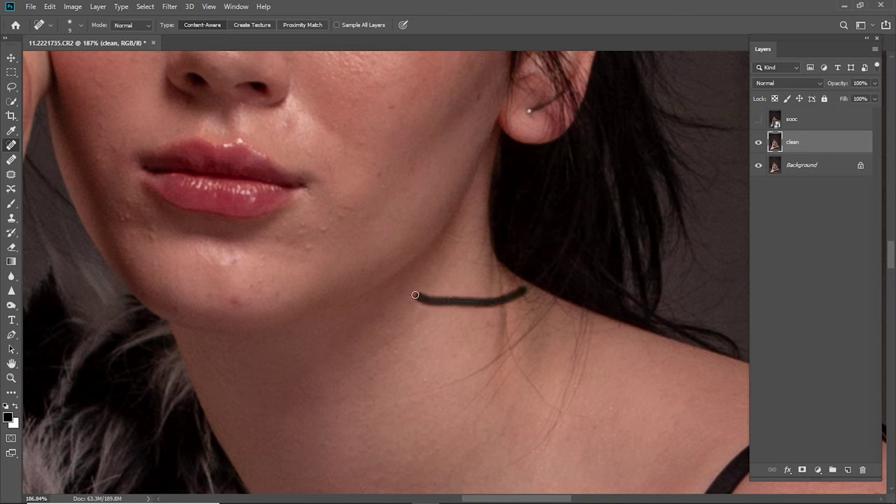
drag(415, 295, 408, 297)
drag(487, 308, 436, 304)
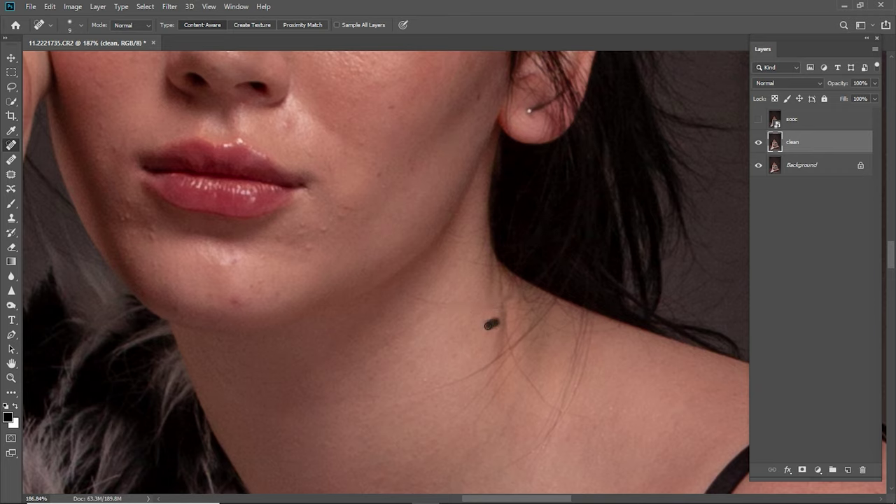
drag(429, 392, 428, 391)
drag(436, 378, 425, 377)
mouse_move(538, 337)
mouse_down()
mouse_move(517, 358)
mouse_move(481, 368)
mouse_up()
scroll(490, 351, down, 3)
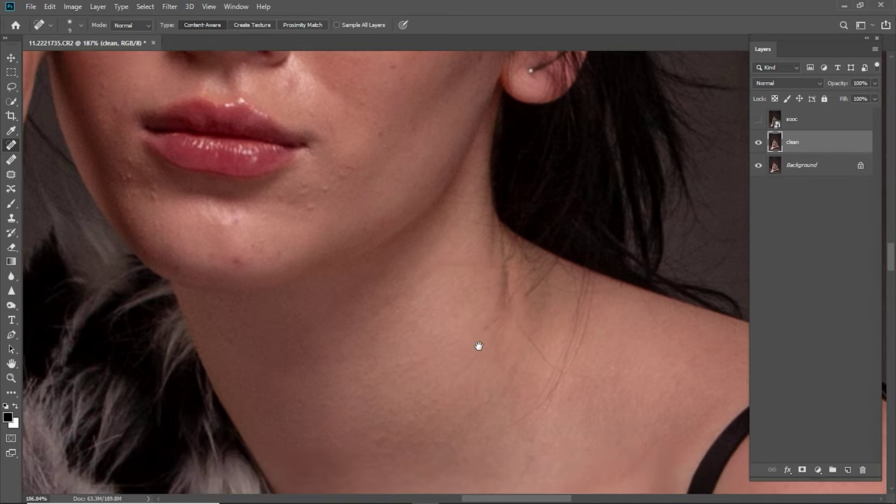
click(466, 348)
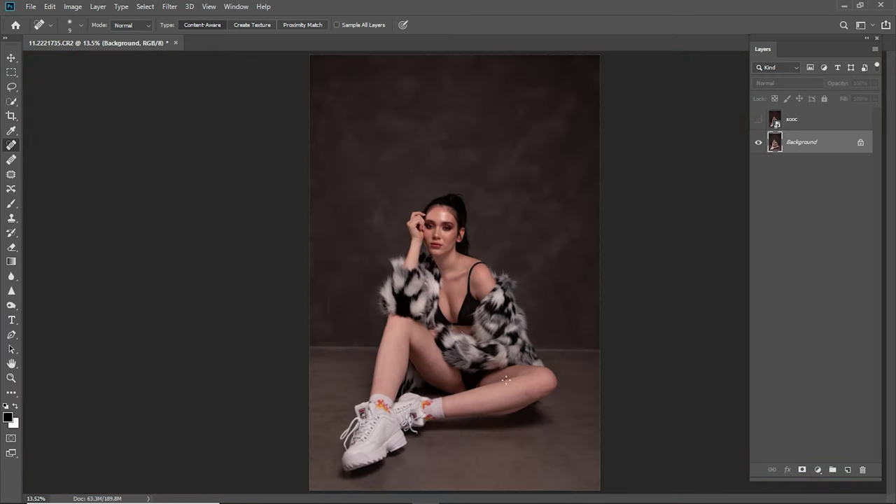
- Run the 'Frequency S +' action from the Actions panel, accepting the default Gaussian Blur radius
click(236, 7)
click(245, 82)
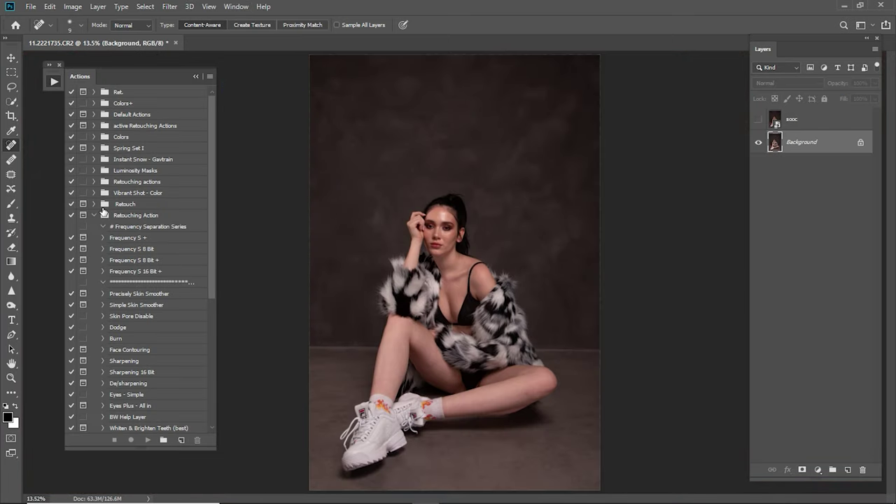
scroll(103, 211, down, 3)
scroll(103, 210, down, 1)
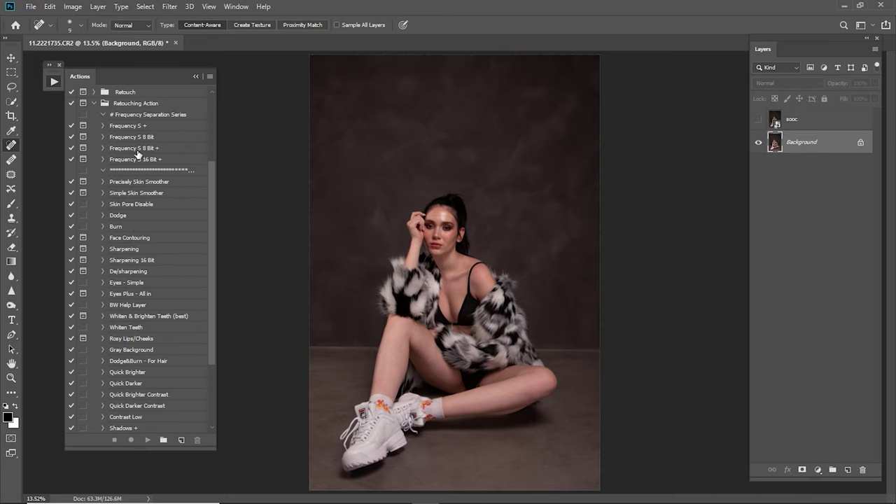
click(138, 126)
click(149, 440)
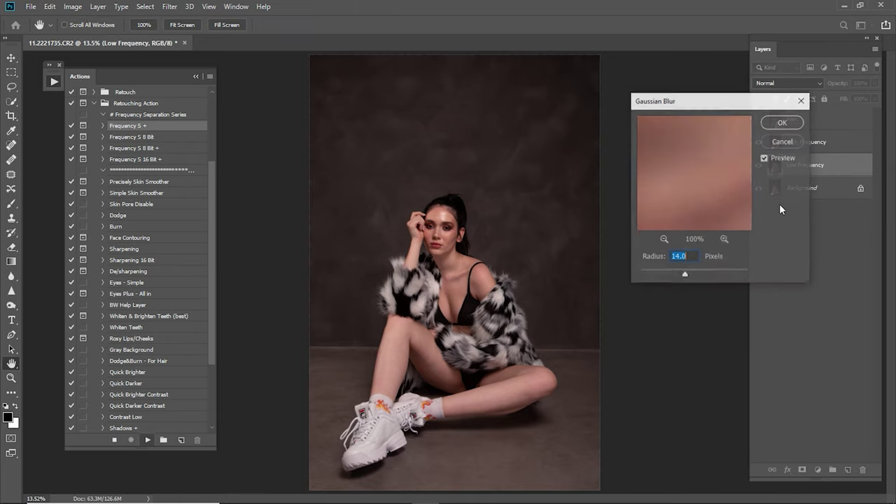
click(783, 123)
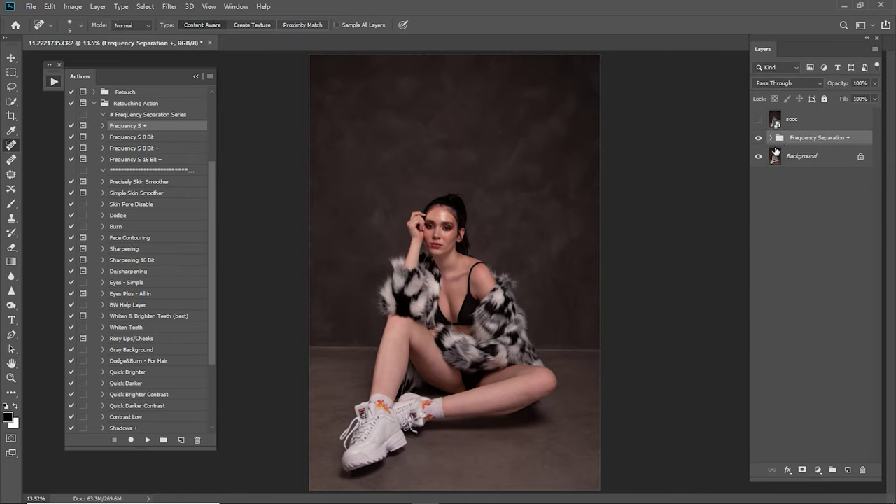
click(196, 70)
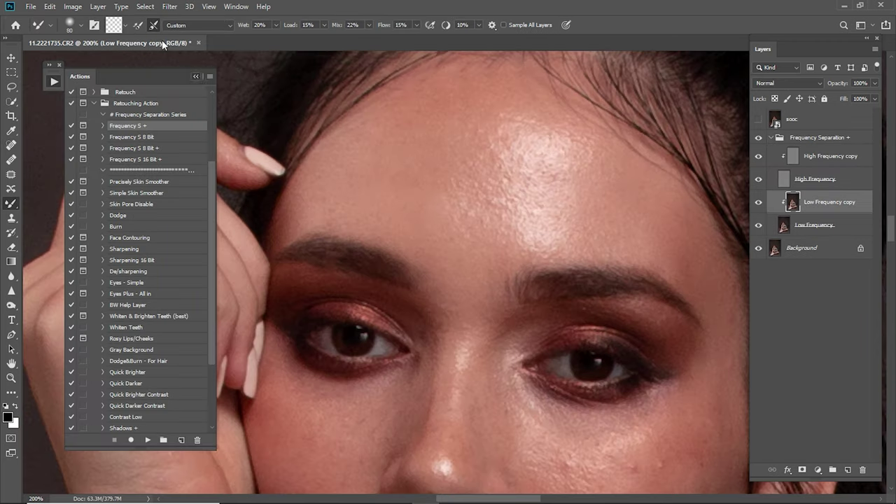
- Toggle the High Frequency layer off and on to compare tones, and enlarge the brush slightly
click(196, 75)
click(759, 179)
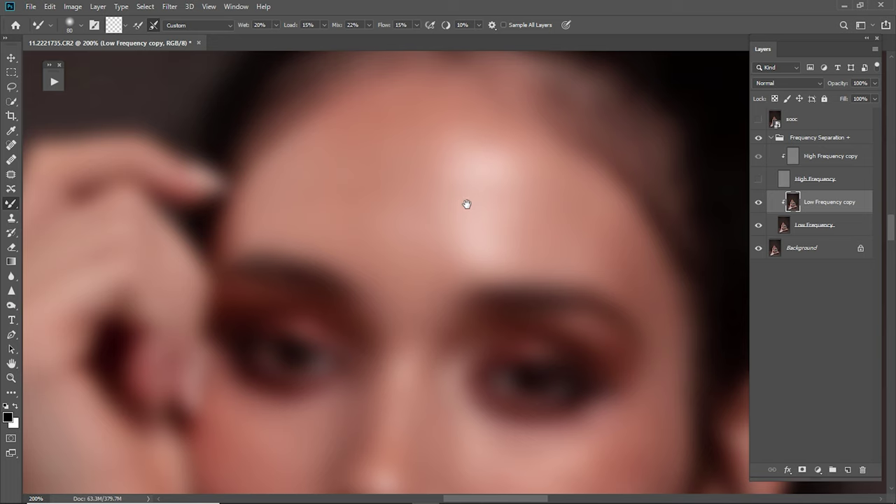
click(760, 180)
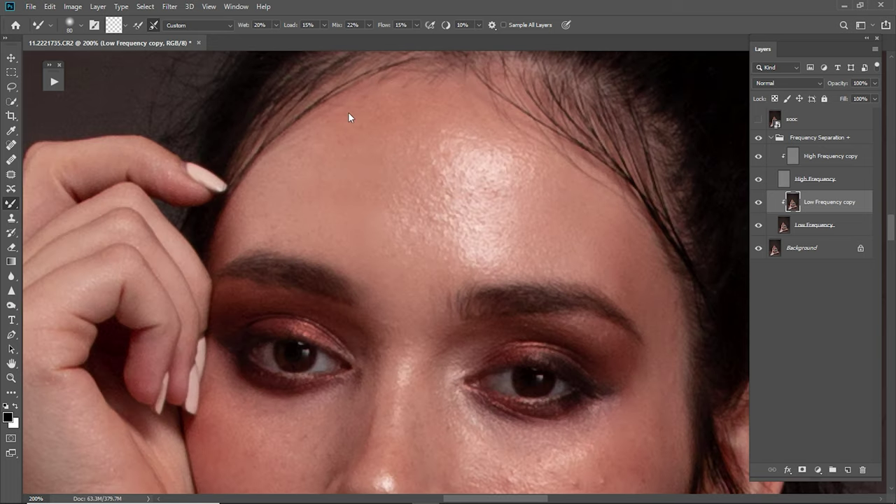
key(bracketright)
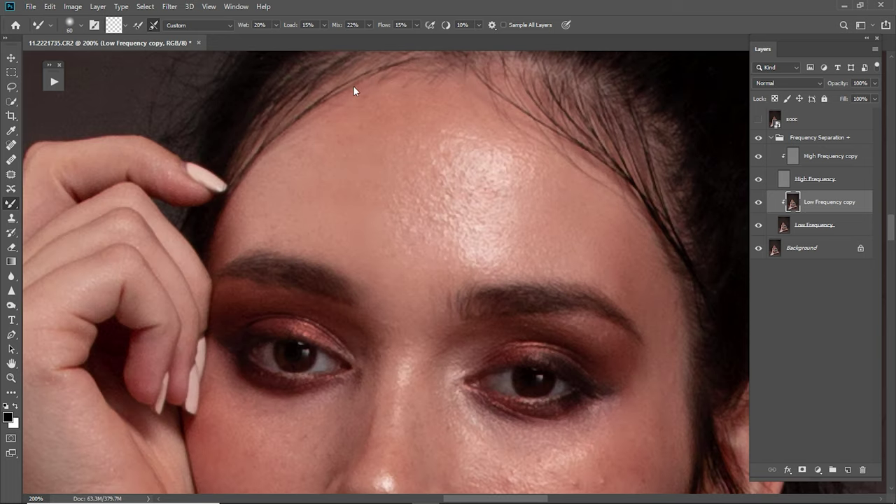
drag(390, 337, 442, 272)
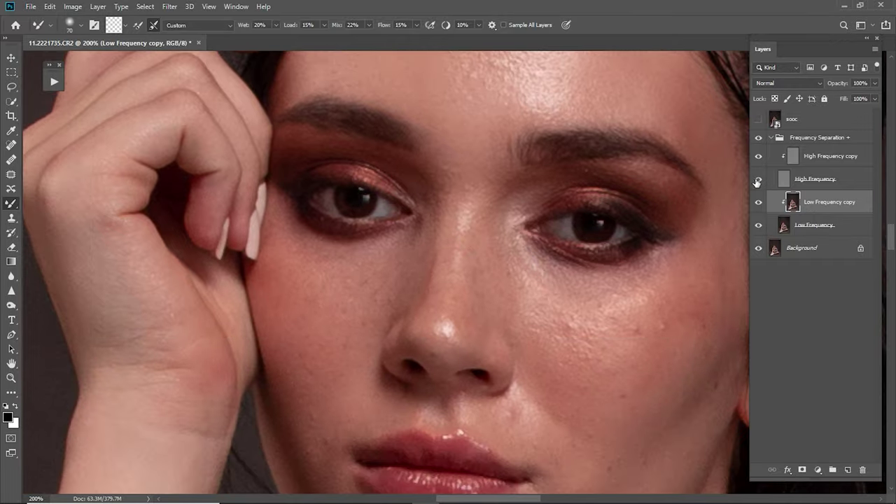
click(757, 182)
- Pan around the nose and lips to inspect the low-frequency tones
scroll(455, 238, up, 3)
scroll(477, 132, down, 2)
scroll(477, 132, right, 3)
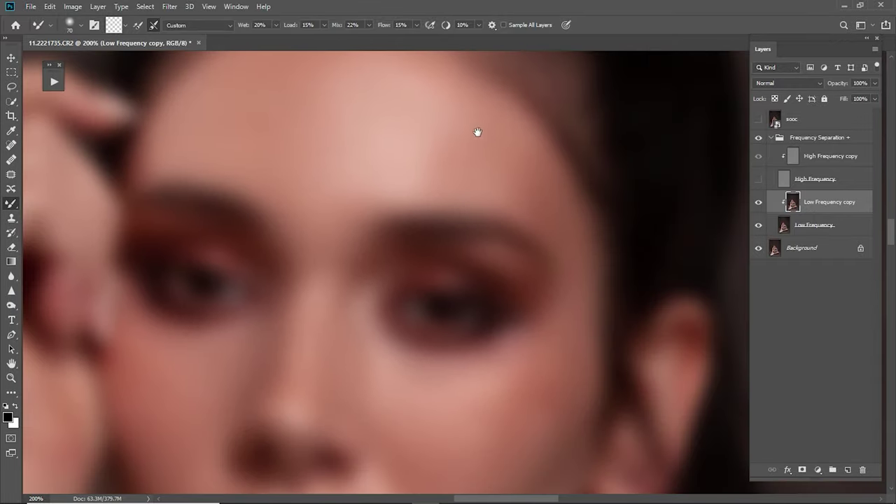
drag(488, 354, 497, 177)
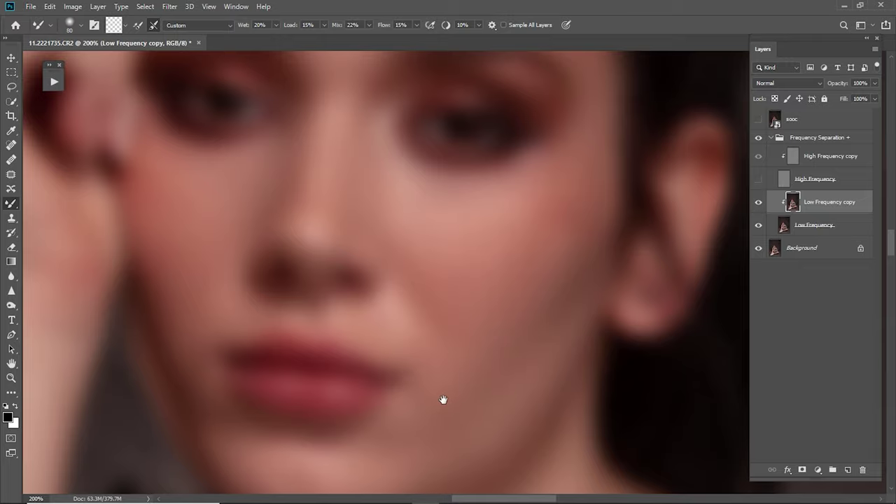
scroll(420, 350, down, 4)
scroll(396, 310, left, 2)
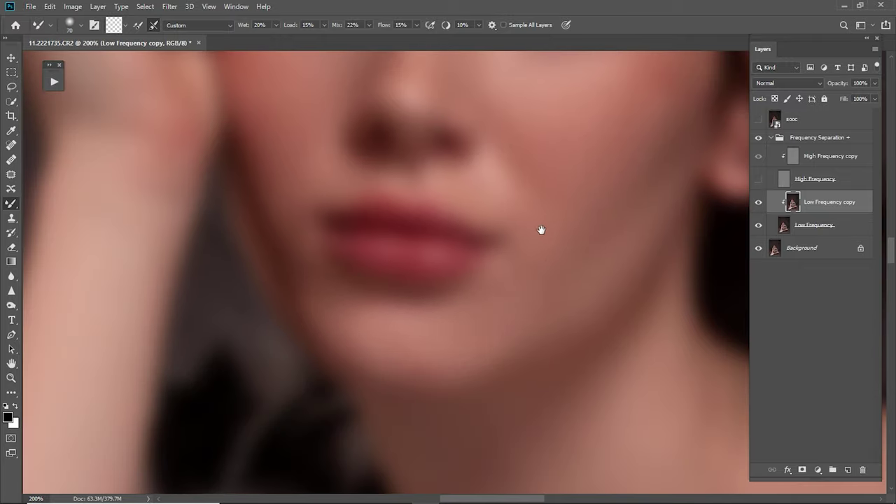
scroll(542, 230, up, 5)
scroll(490, 260, up, 1)
scroll(411, 179, up, 3)
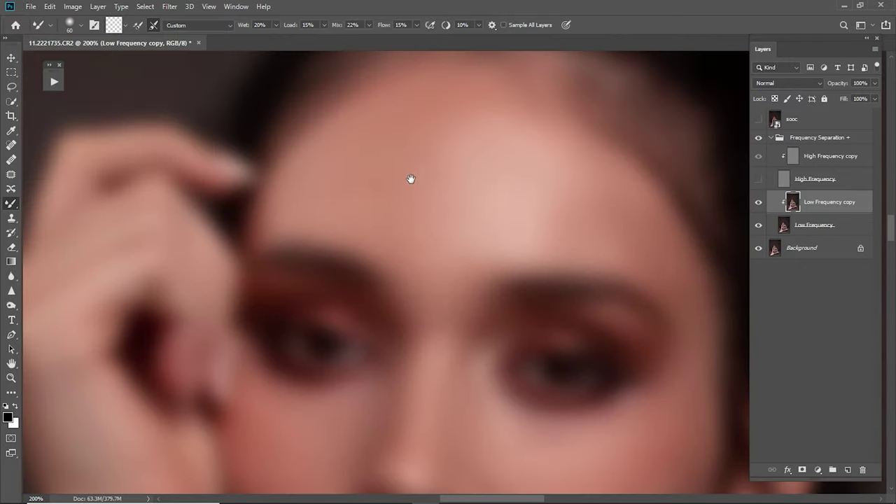
- Show High Frequency again, fit the photo, and add an empty layer above Low Frequency copy
click(759, 178)
key(ctrl+0)
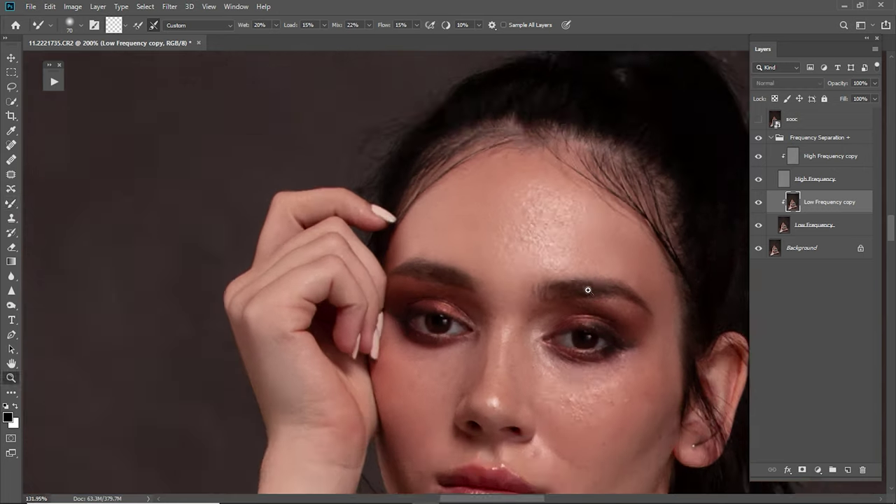
scroll(493, 206, up, 2)
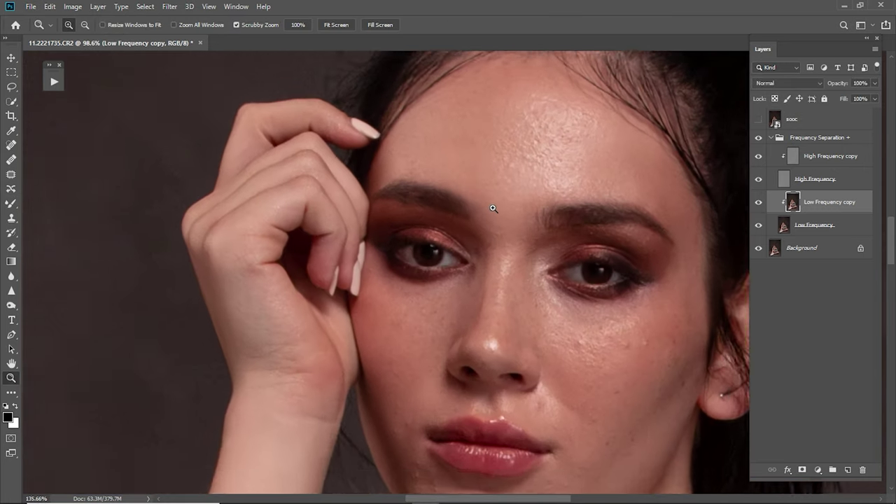
click(846, 470)
text(tones)
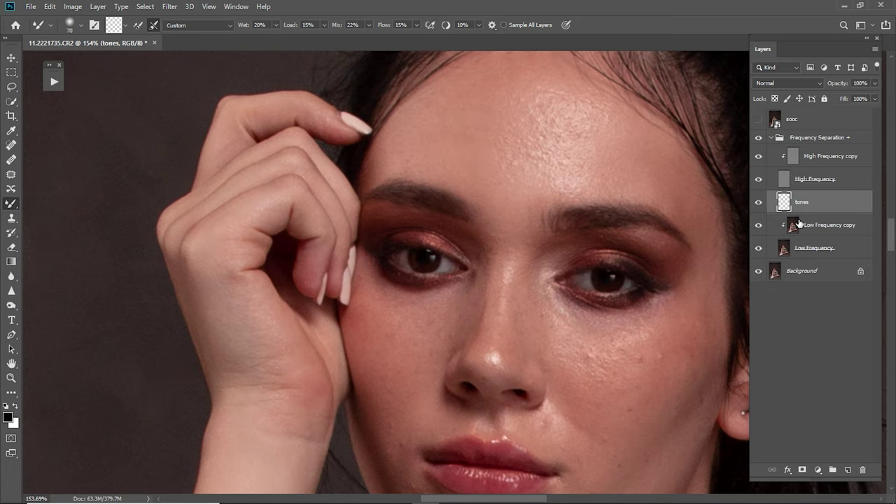
- Sample skin tones from the face and the darker area near the inner eye
scroll(562, 231, up, 1)
key(i)
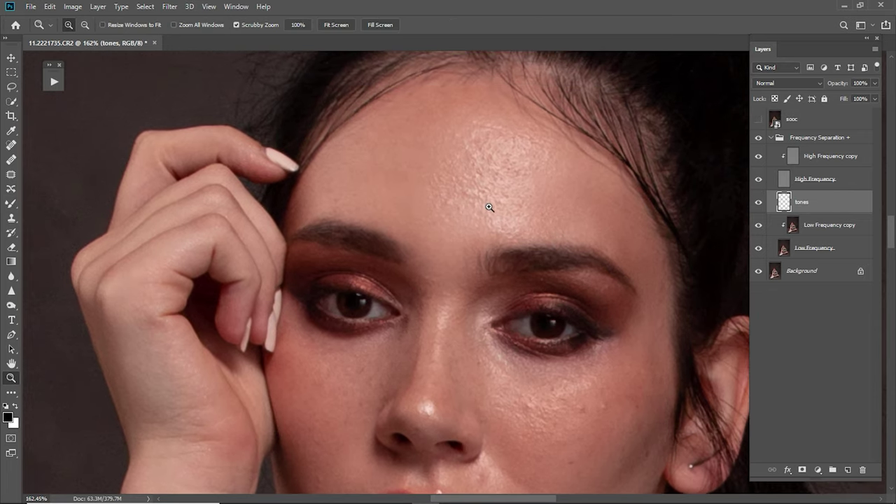
click(502, 203)
key(b)
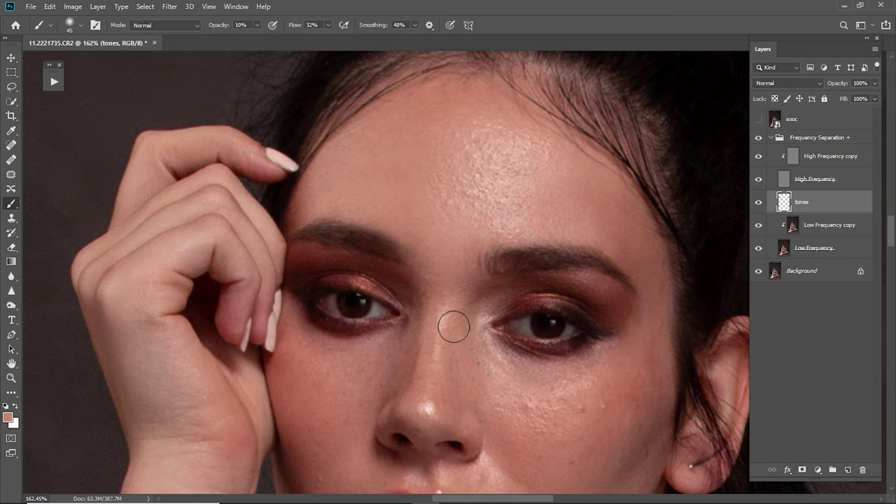
scroll(364, 343, down, 3)
scroll(585, 304, down, 1)
scroll(593, 294, up, 1)
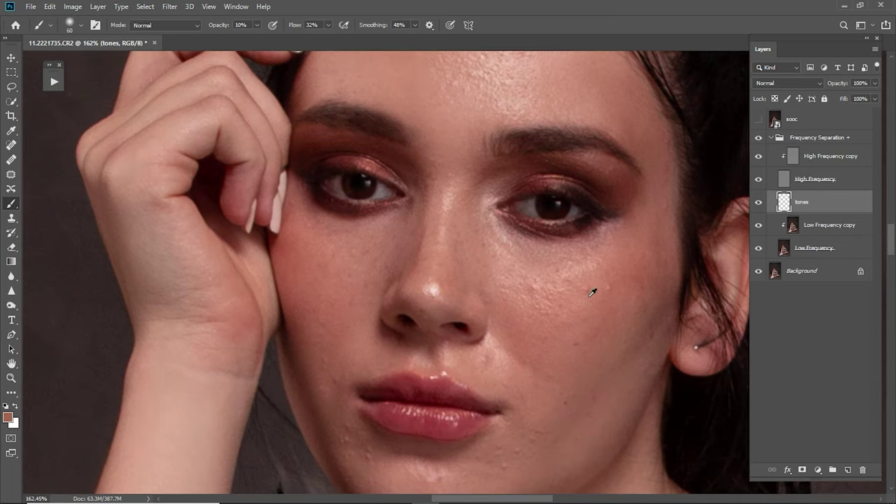
key(i)
key(b)
alt+click(409, 204)
- Sample a lighter forehead skin tone, then show both high-frequency detail layers again
scroll(575, 367, down, 3)
scroll(615, 200, down, 3)
scroll(481, 411, up, 4)
key(i)
click(528, 131)
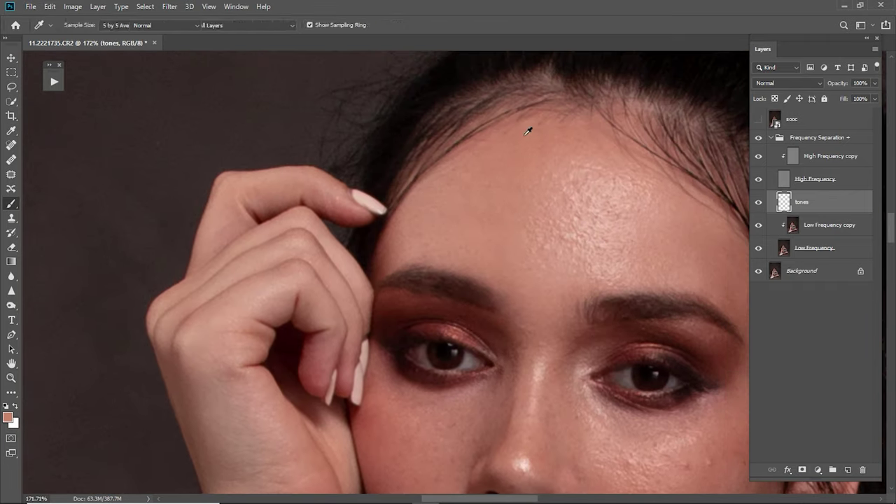
scroll(539, 168, down, 3)
key(b)
scroll(609, 245, up, 3)
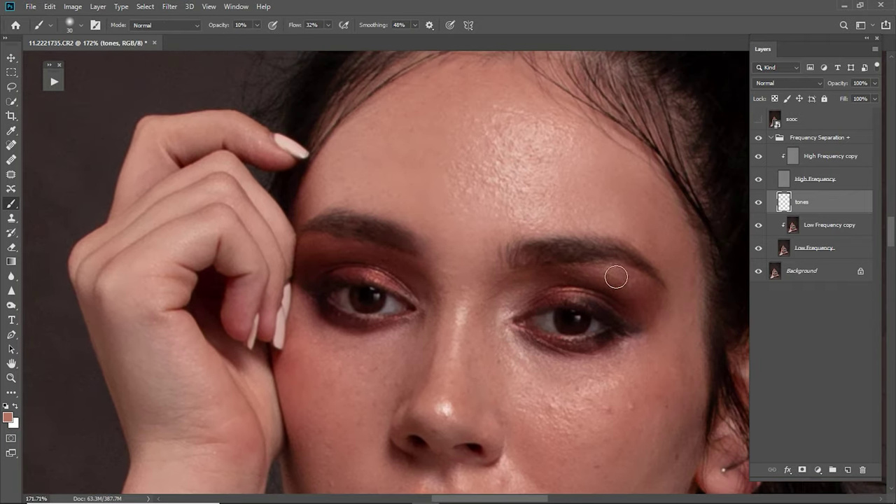
scroll(616, 278, down, 2)
scroll(564, 326, down, 1)
scroll(310, 270, down, 3)
scroll(411, 410, down, 3)
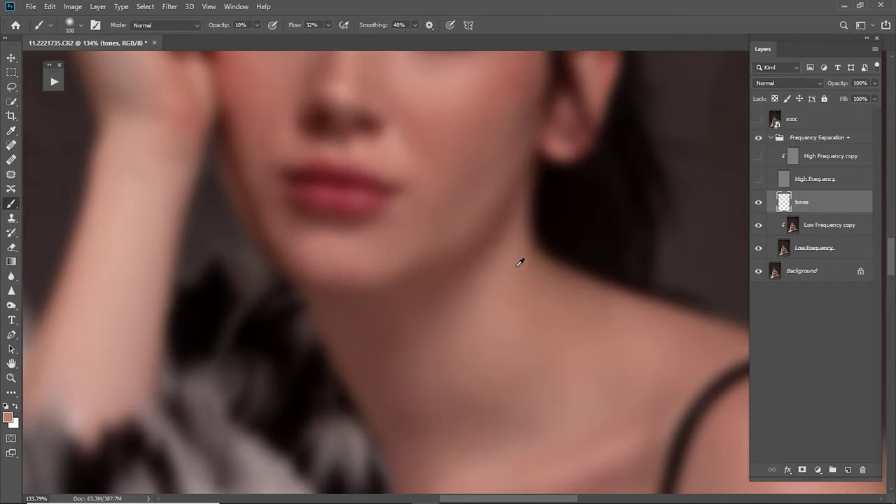
drag(756, 179, 759, 156)
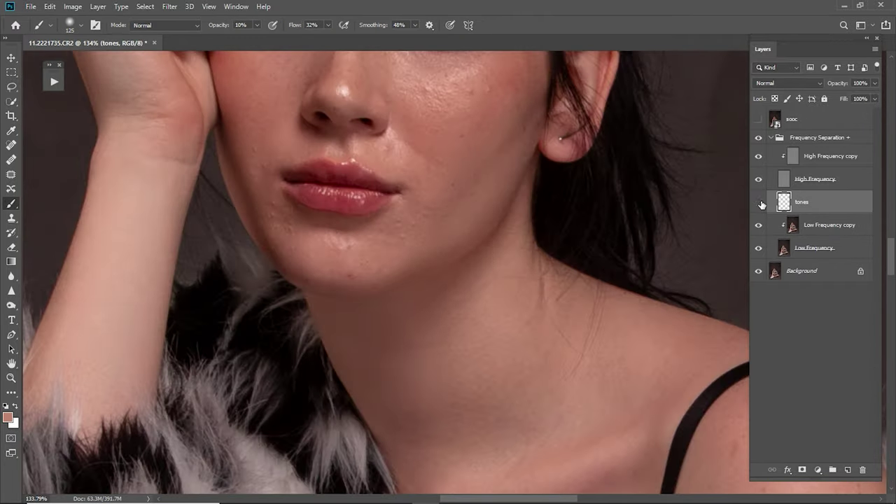
- Clone away forehead texture on the High Frequency copy layer at 50% opacity
click(797, 156)
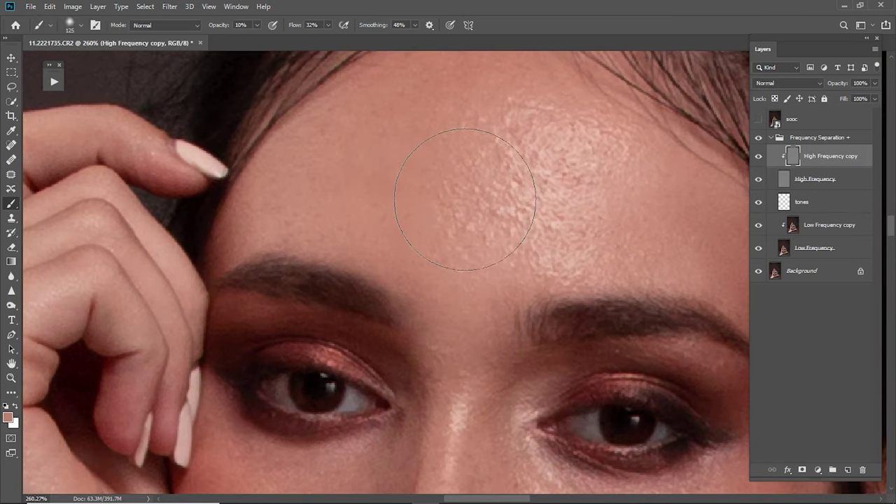
key(s)
drag(439, 217, 435, 224)
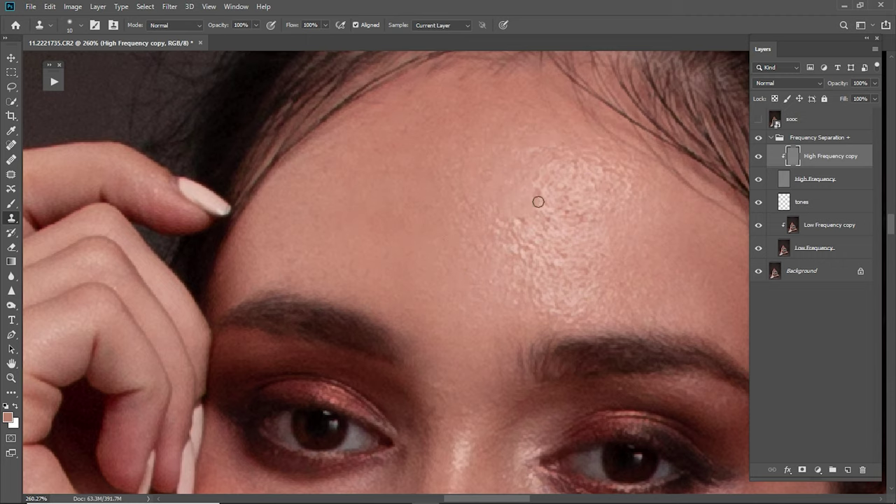
scroll(537, 202, up, 1)
key(5)
scroll(496, 255, down, 1)
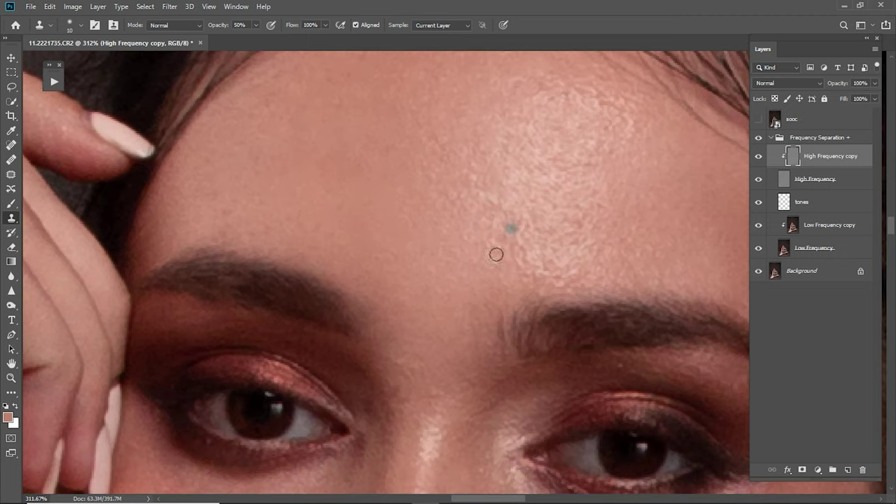
scroll(532, 287, down, 3)
scroll(538, 286, down, 3)
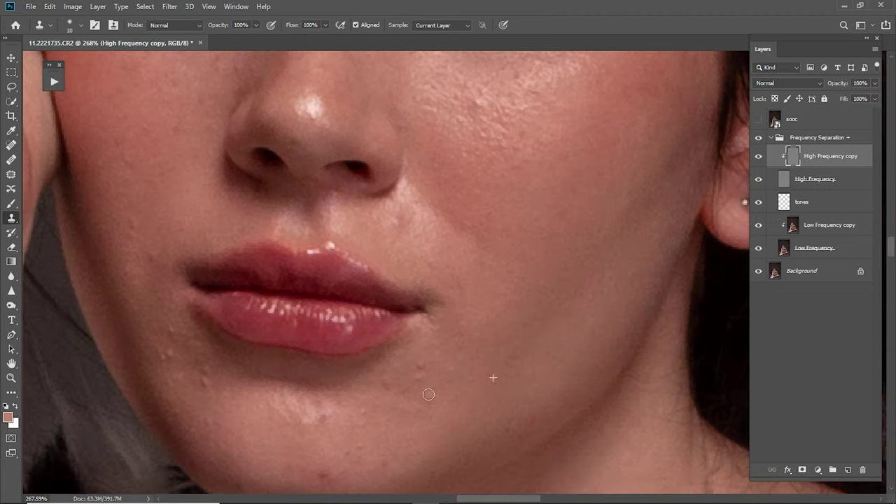
- Smooth skin around the lips using the mixer brush and plain brush
drag(428, 395, 580, 352)
key(b)
drag(422, 344, 471, 366)
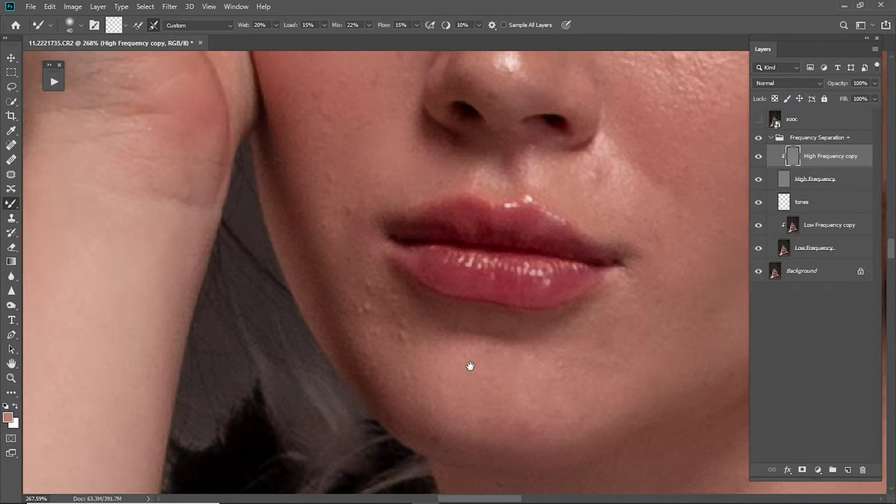
scroll(384, 301, up, 2)
scroll(420, 267, up, 2)
key(shift+b)
scroll(439, 238, up, 1)
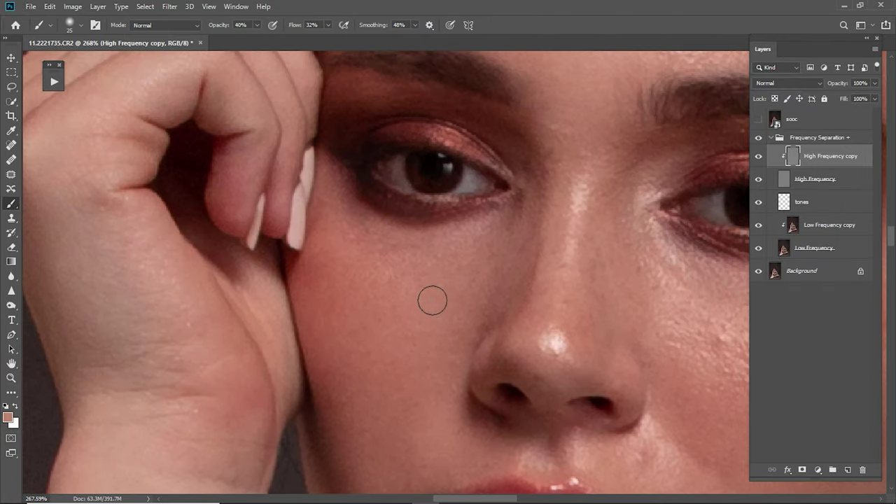
- Clone small blemishes around the nose with a much smaller Clone Stamp brush
key(s)
key(bracketleft)
key(bracketleft)
key(bracketleft)
scroll(454, 314, right, 3)
scroll(463, 354, down, 2)
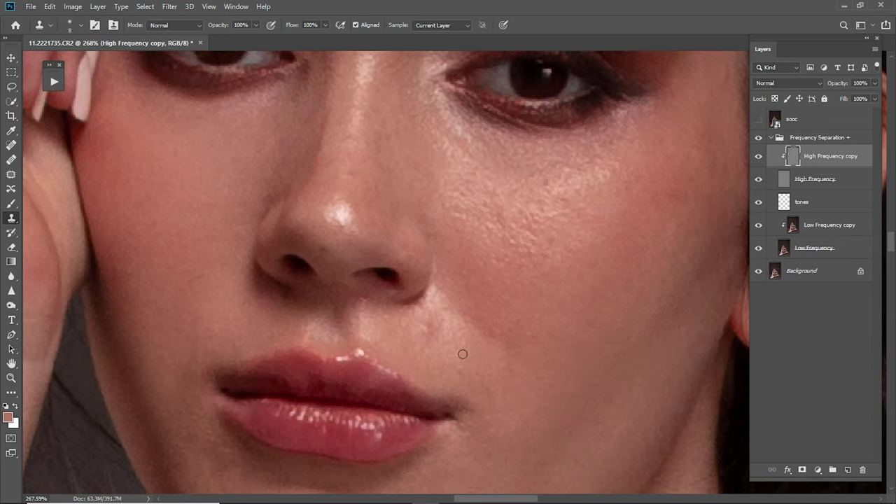
scroll(578, 250, up, 1)
scroll(618, 282, up, 4)
scroll(397, 243, up, 5)
scroll(397, 243, down, 6)
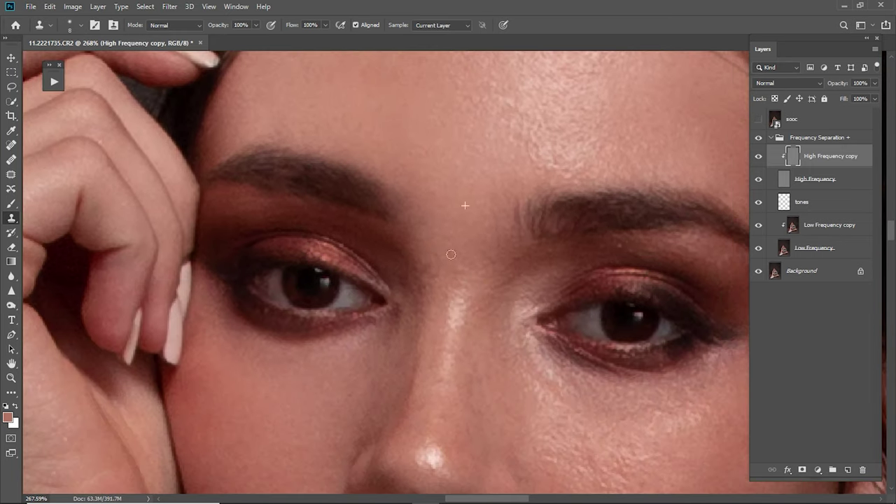
- Blend, then clone fine texture flaws with a tiny Clone Stamp brush
key(b)
scroll(465, 383, down, 3)
scroll(430, 200, down, 2)
key(s)
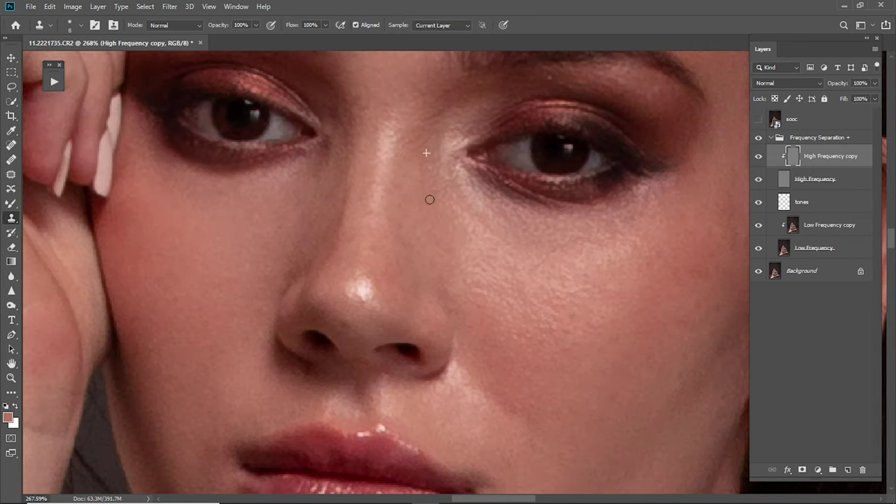
key(bracketleft)
key(bracketleft)
key(bracketleft)
scroll(472, 320, down, 4)
scroll(406, 166, down, 1)
scroll(416, 380, down, 5)
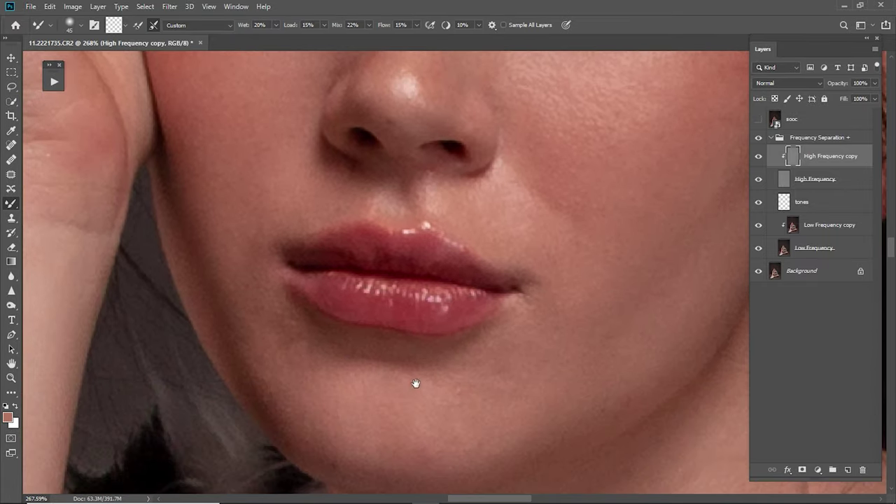
scroll(369, 373, left, 4)
scroll(369, 373, down, 3)
- Clone neck blemishes with an enlarged brush at full strength
key(j)
key(s)
scroll(465, 360, down, 6)
key(bracketright)
scroll(514, 274, down, 1)
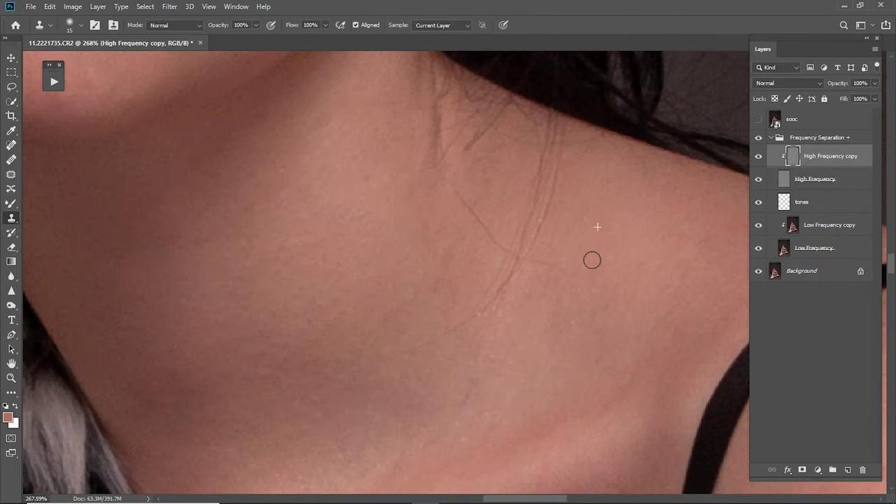
scroll(427, 349, up, 3)
scroll(526, 234, left, 3)
- Outline the neck with a path and turn it into a selection
scroll(306, 374, up, 2)
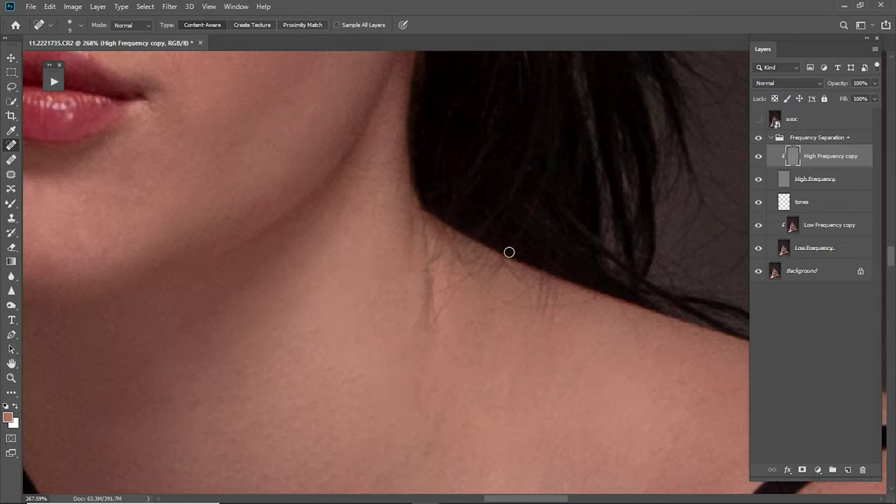
key(p)
click(620, 306)
click(490, 245)
right_click(516, 224)
click(540, 262)
key(Return)
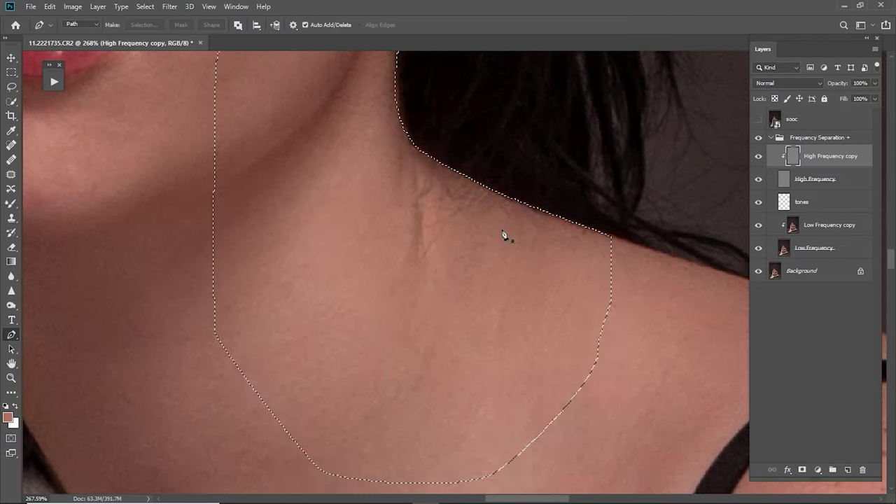
- Paint the neck skin tones with a low-opacity brush on the tones layer
key(b)
key(shift+b)
scroll(483, 312, up, 2)
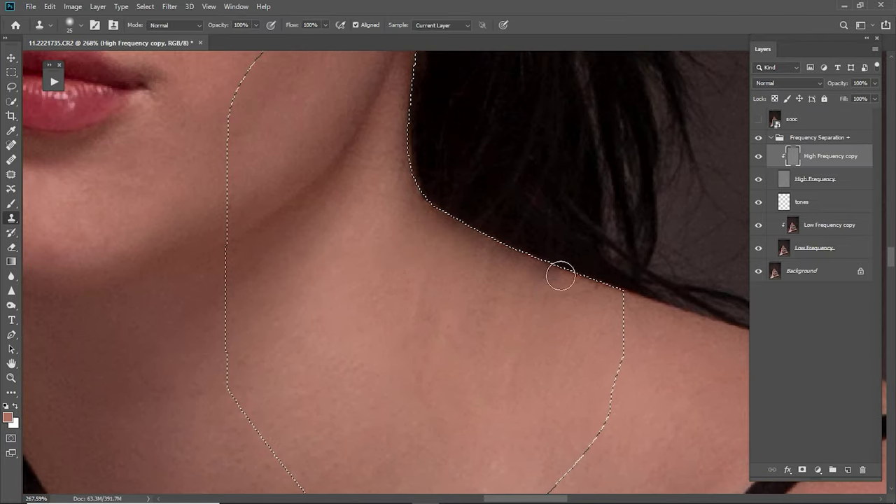
key(alt+bracketleft)
key(alt+bracketleft)
key(alt+bracketleft)
scroll(448, 336, up, 2)
key(alt+bracketright)
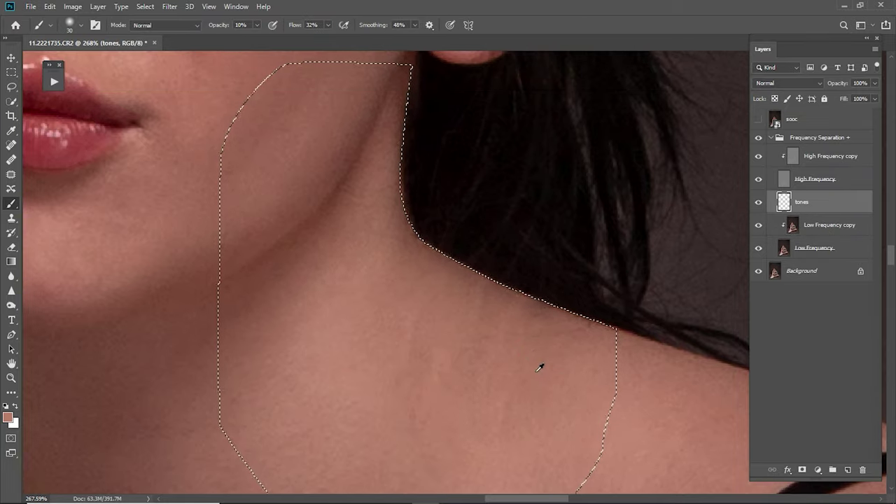
key(shift+b)
click(759, 157)
key(alt+bracketright)
key(alt+bracketright)
key(j)
key(alt+bracketleft)
key(alt+bracketleft)
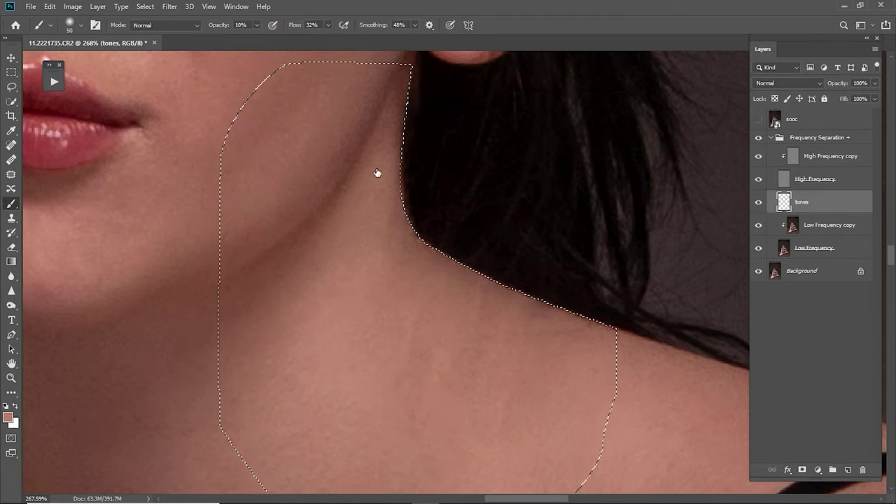
- Zoom in on the neck skin and keep evening out its tones
key(z)
key(ctrl+0)
click(557, 357)
key(alt+bracketright)
key(alt+bracketright)
key(b)
click(808, 202)
key(alt+bracketright)
key(alt+bracketright)
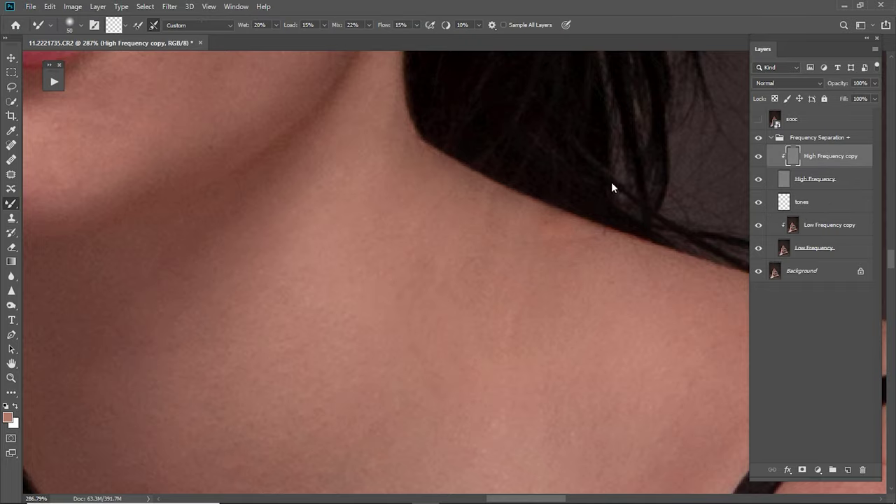
key(z)
click(549, 301)
- Finish tone painting, then ready Clone Stamp on High Frequency copy for the shoulder
key(alt+bracketleft)
key(alt+bracketleft)
key(b)
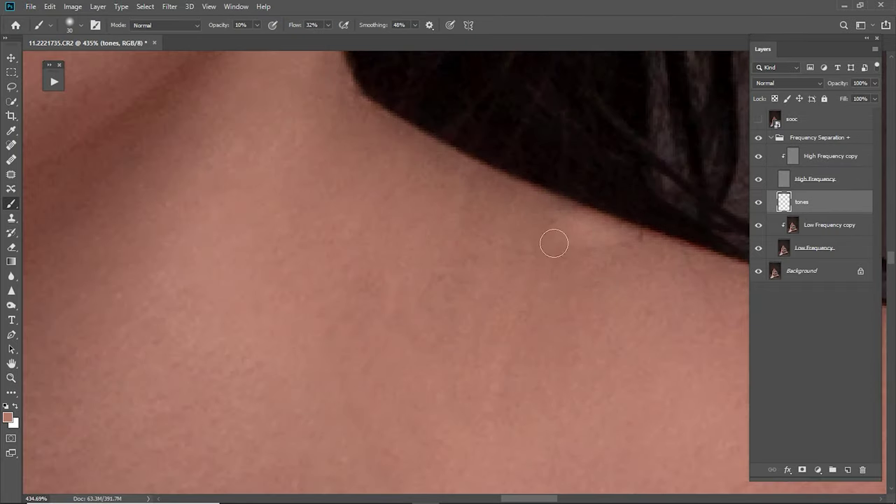
key(alt+bracketright)
key(alt+bracketright)
key(s)
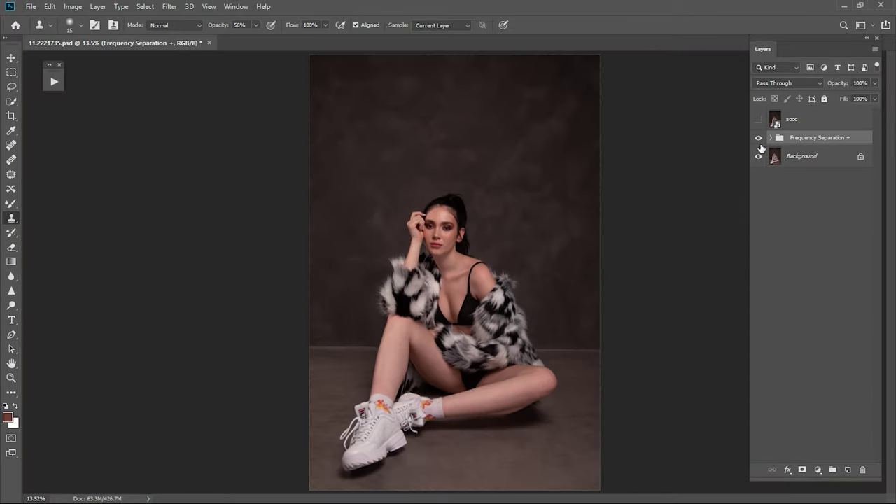
- Re-enable the Frequency Separation group, merge it into Background, and save
click(760, 140)
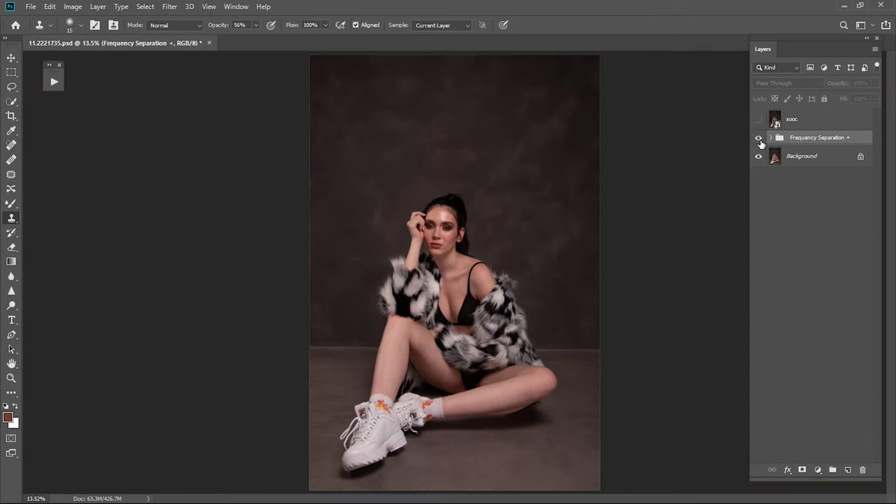
click(799, 157)
key(ctrl+e)
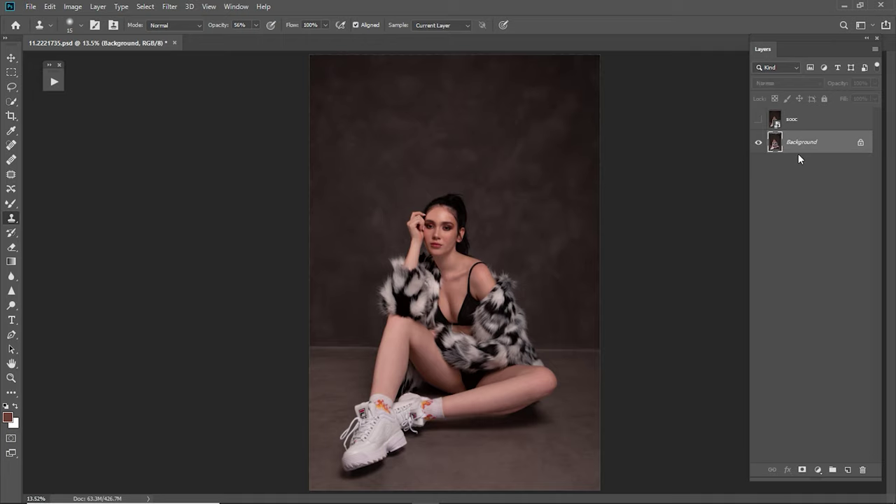
key(ctrl+s)
- Duplicate Background and reshape the ponytail outline in Liquify with a smaller warp brush
key(ctrl+j)
click(171, 8)
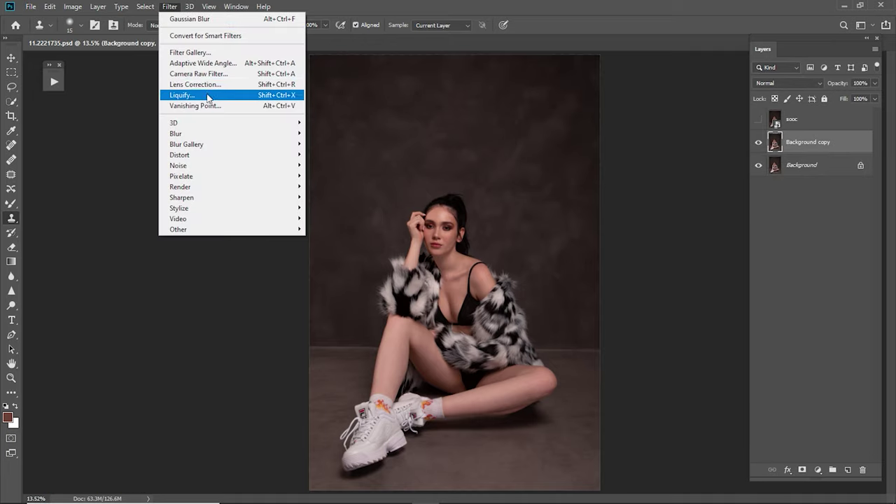
click(208, 94)
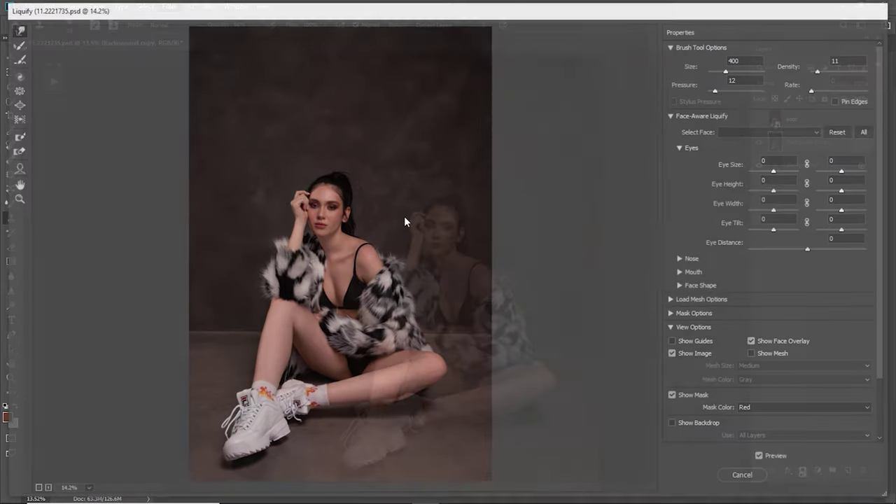
scroll(404, 216, up, 1)
scroll(404, 216, up, 2)
scroll(404, 216, up, 1)
key(bracketleft)
key(bracketleft)
key(bracketleft)
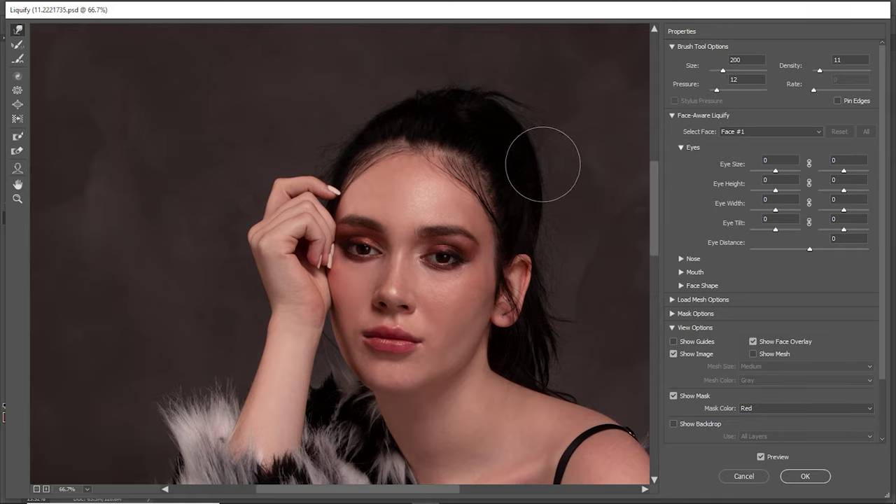
key(bracketleft)
key(bracketleft)
scroll(489, 300, down, 3)
- Reshape the legs with a larger warp brush and apply the Liquify
key(bracketright)
scroll(472, 280, down, 5)
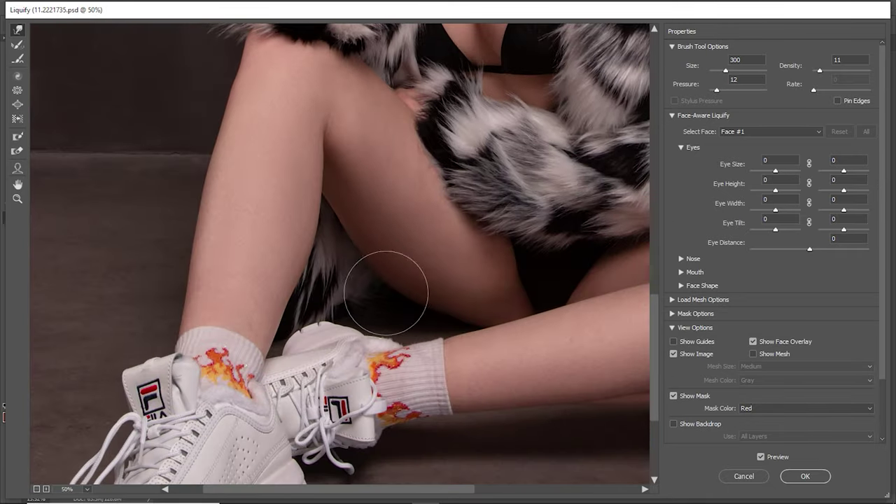
key(bracketright)
scroll(380, 280, left, 2)
scroll(410, 320, up, 2)
scroll(410, 320, left, 3)
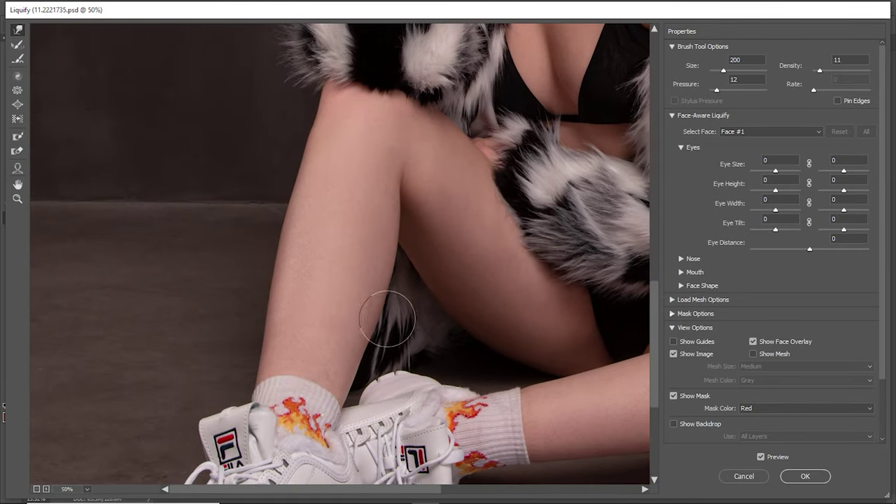
scroll(300, 260, up, 2)
scroll(487, 319, up, 3)
key(bracketright)
key(Return)
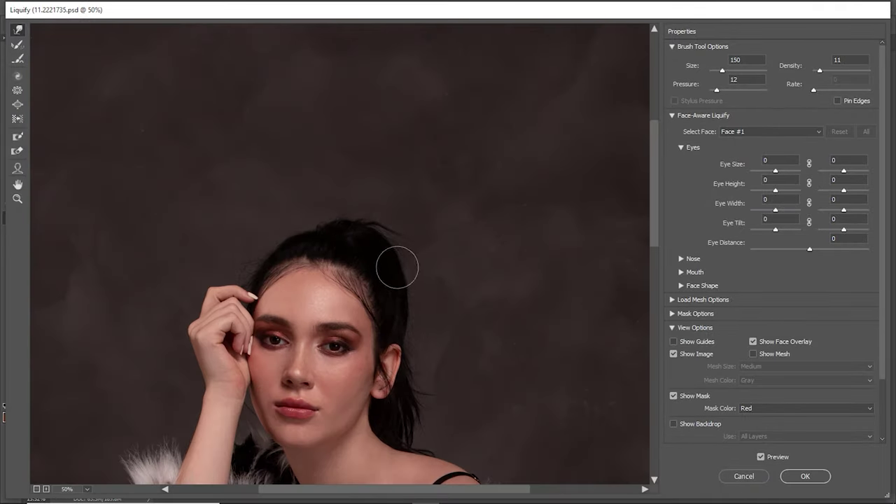
scroll(578, 262, up, 5)
- Merge Background copy into Background and expand the Actions panel
scroll(544, 215, down, 1)
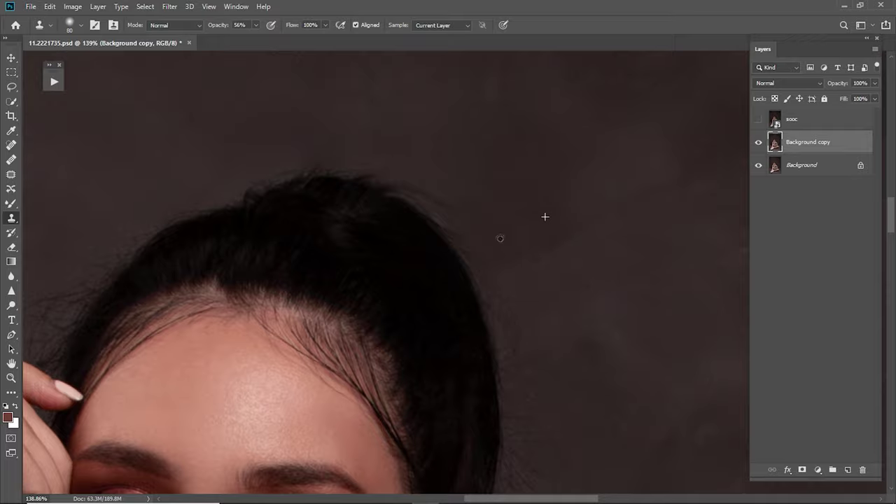
scroll(524, 303, up, 1)
scroll(524, 304, up, 5)
scroll(369, 222, left, 2)
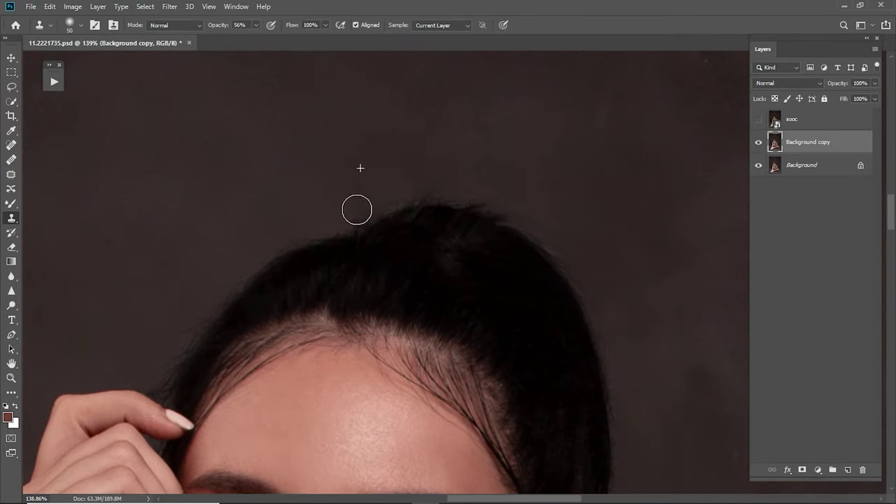
key(z)
scroll(583, 246, down, 3)
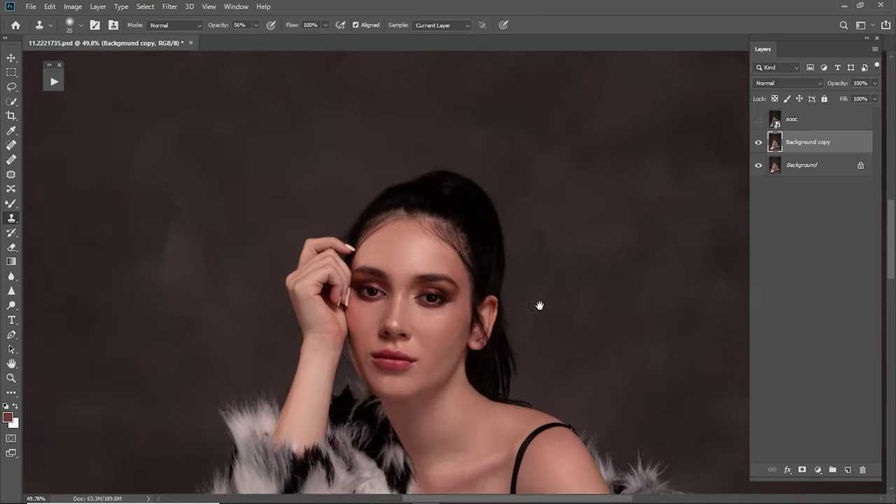
click(54, 83)
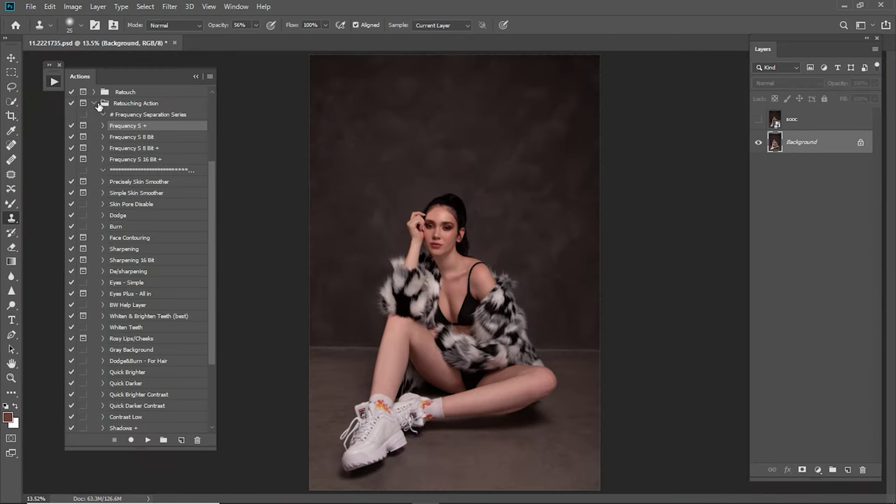
- Run the Natural Skin Smoother action
scroll(112, 210, down, 2)
scroll(137, 288, down, 2)
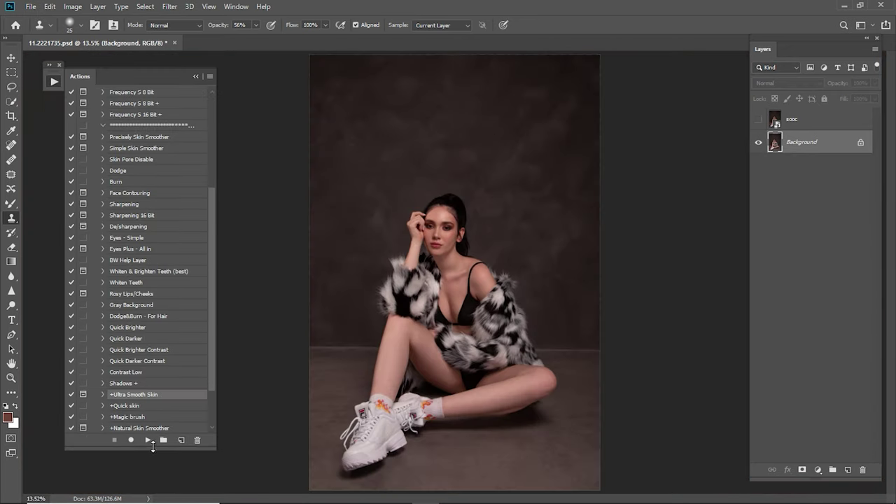
click(133, 427)
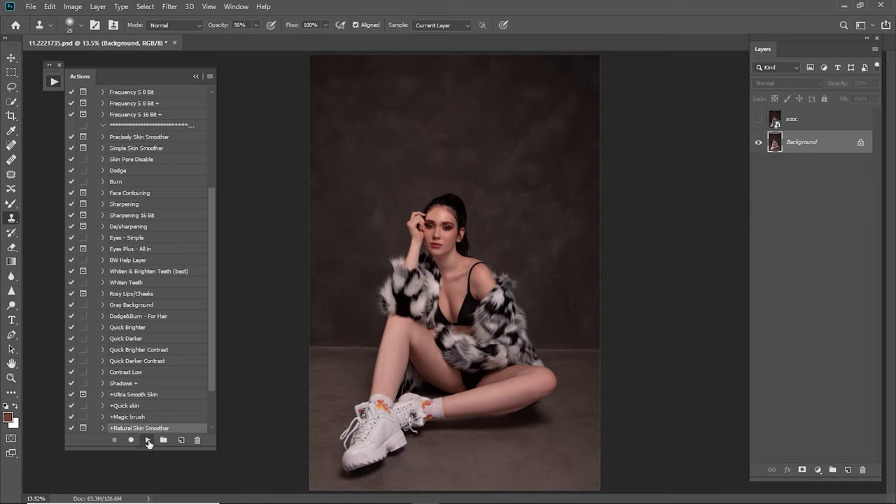
click(147, 440)
- Play the Dodge, Burn and Sharpening actions and place Skin Smooth above Background
click(118, 193)
shift+click(119, 204)
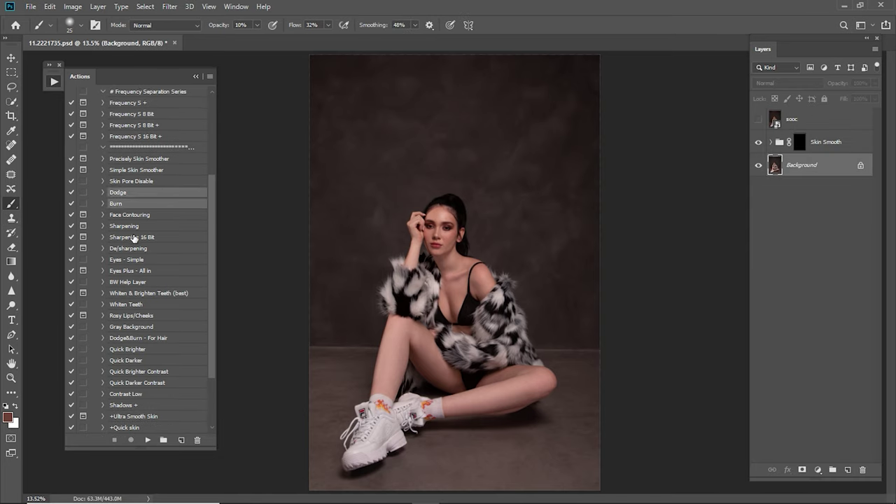
click(134, 226)
click(148, 439)
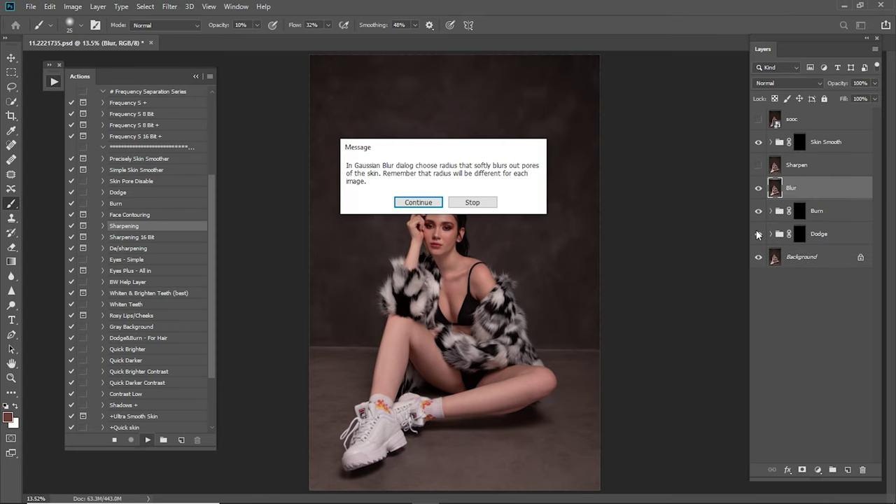
key(Return)
key(Return)
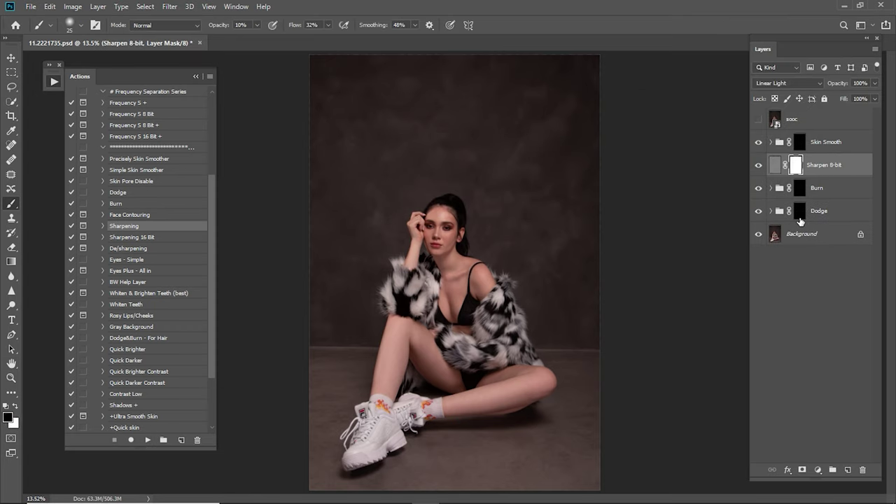
drag(800, 221, 805, 223)
click(817, 238)
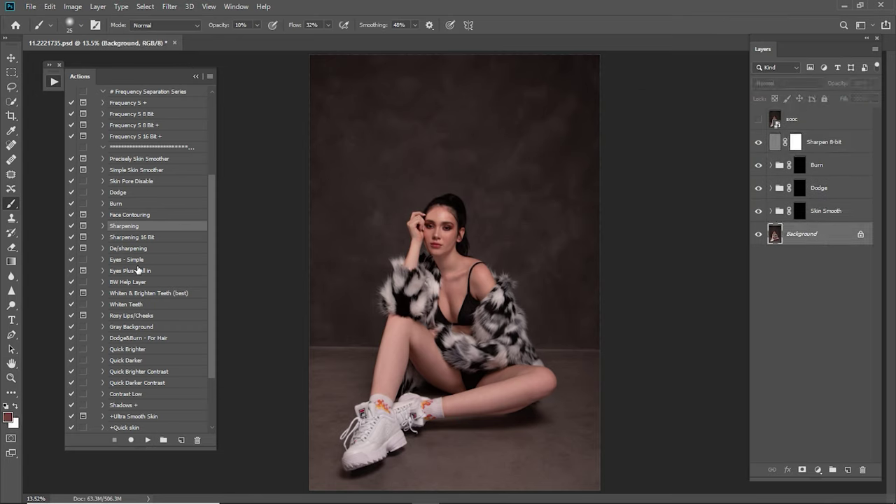
- Play the Eyes Plus and Rosy Lips/Cheeks actions
click(138, 270)
click(147, 440)
click(413, 198)
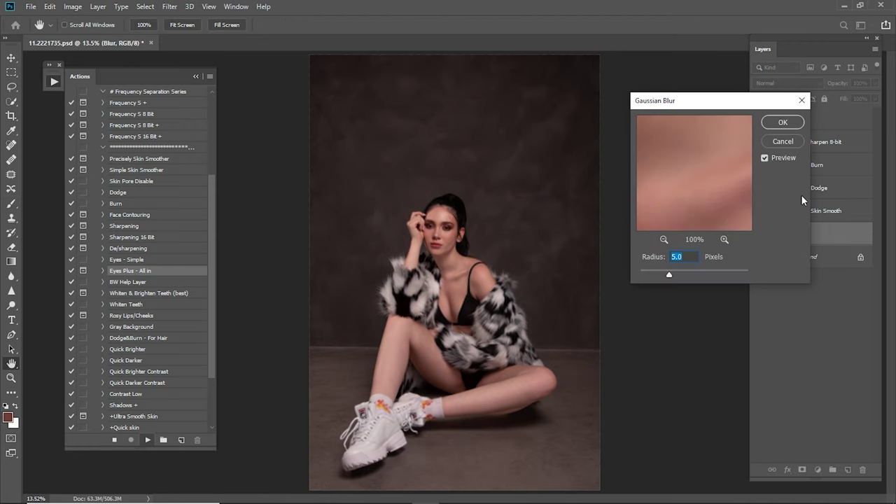
key(Return)
click(140, 316)
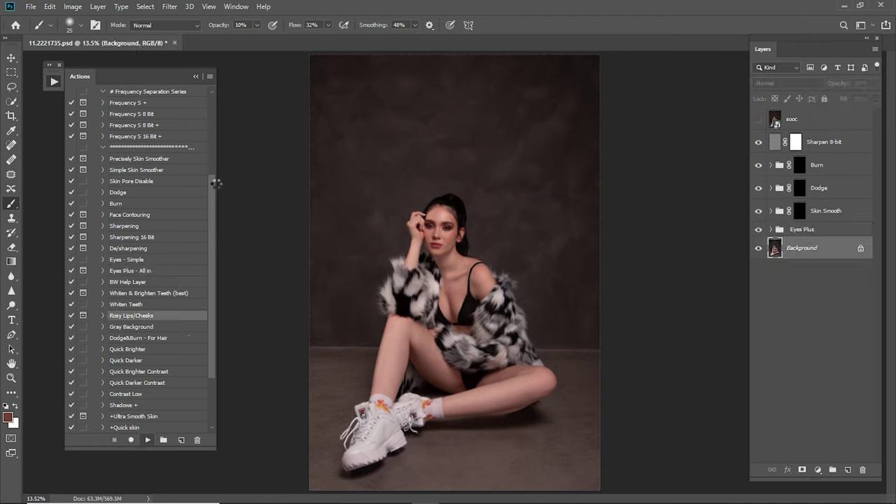
click(147, 440)
- Move Rosy Lips and Rosy Cheeks above Skin Smooth and select its mask with white
click(54, 82)
click(805, 221)
shift+click(807, 258)
key(ctrl+bracketright)
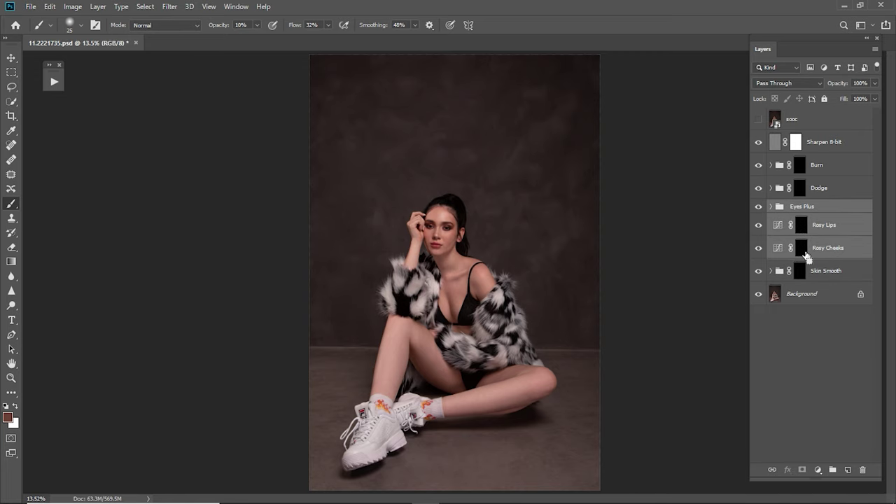
click(800, 270)
key(d)
scroll(424, 224, up, 5)
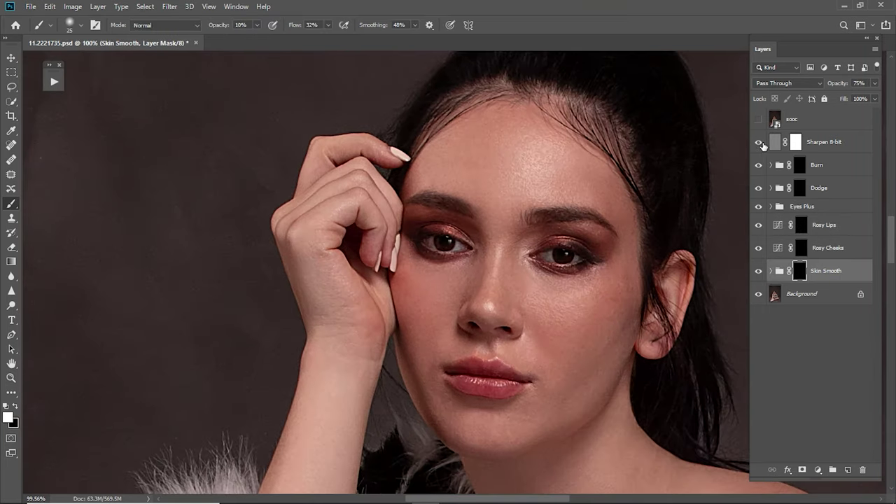
- Hide the Sharpen 8-bit layer and paint skin smoothing onto the forehead and cheek
click(758, 142)
drag(554, 244, 502, 262)
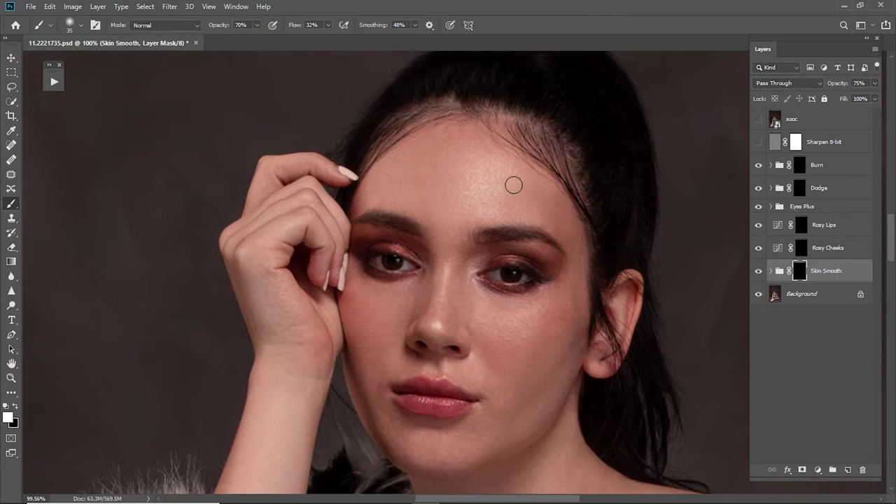
key(bracketright)
key(bracketright)
mouse_move(513, 174)
mouse_down()
mouse_move(404, 162)
mouse_move(476, 173)
mouse_move(452, 185)
mouse_move(526, 176)
mouse_move(544, 208)
mouse_up()
key(bracketleft)
drag(544, 306, 542, 354)
key(bracketleft)
- Extend the smoothing down over the shoulders, legs and sneakers area with a smaller brush
scroll(411, 395, down, 2)
drag(410, 394, 456, 370)
scroll(410, 224, down, 2)
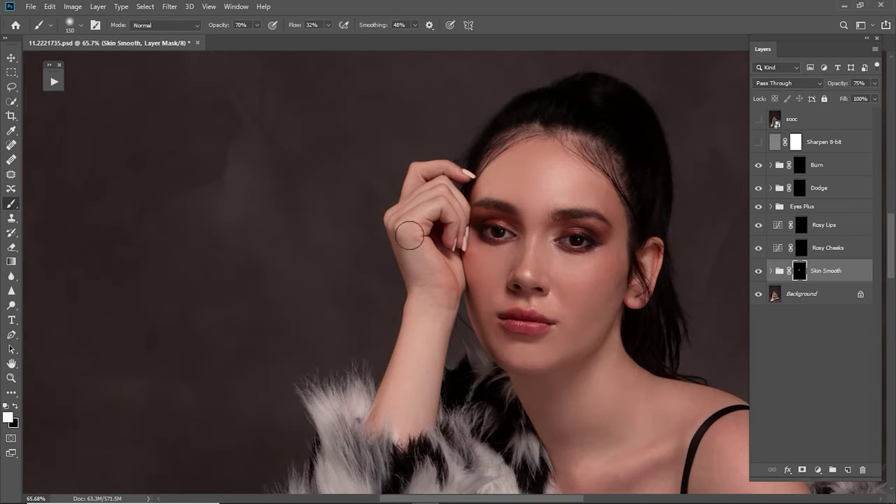
scroll(535, 290, up, 1)
scroll(520, 341, down, 1)
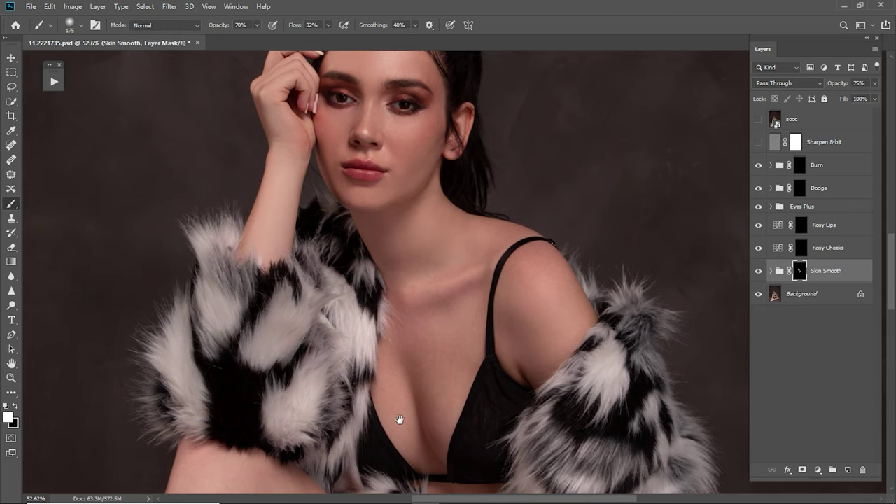
drag(400, 419, 460, 294)
scroll(414, 297, down, 3)
key(bracketleft)
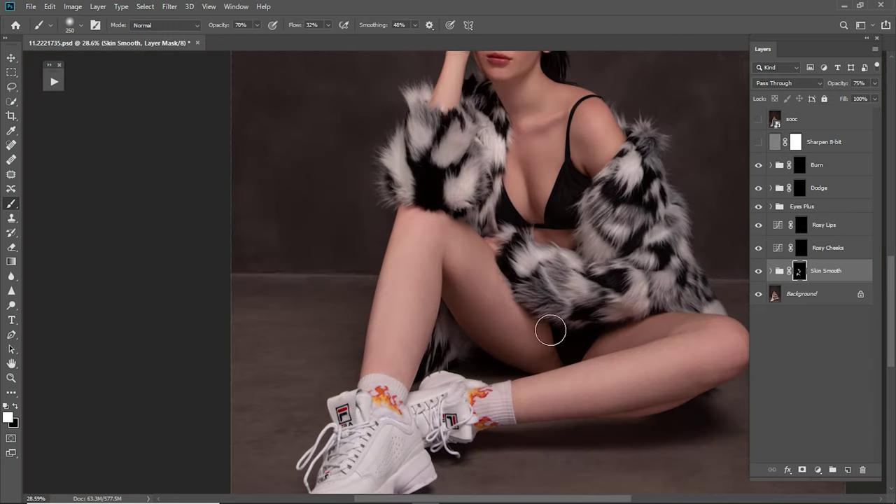
drag(569, 383, 484, 356)
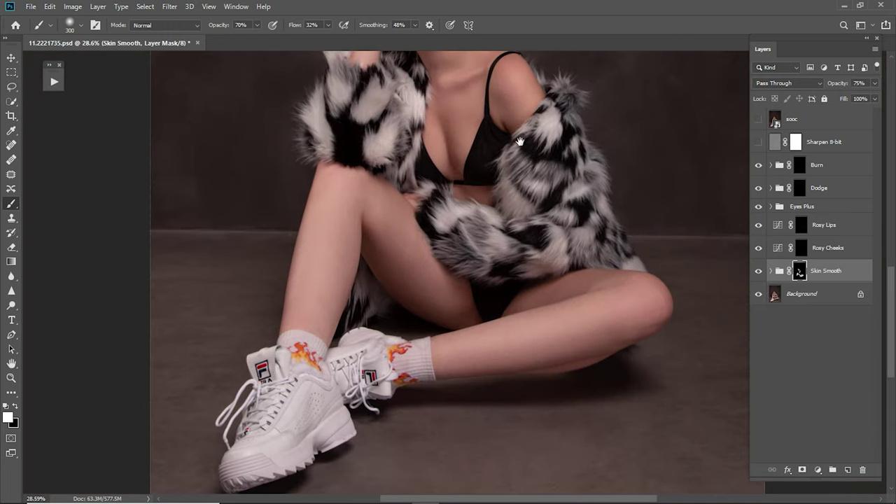
scroll(472, 356, up, 3)
scroll(507, 344, up, 4)
- Check coverage with the red mask overlay and paint remaining forehead and body skin in white
key(backslash)
scroll(405, 295, up, 3)
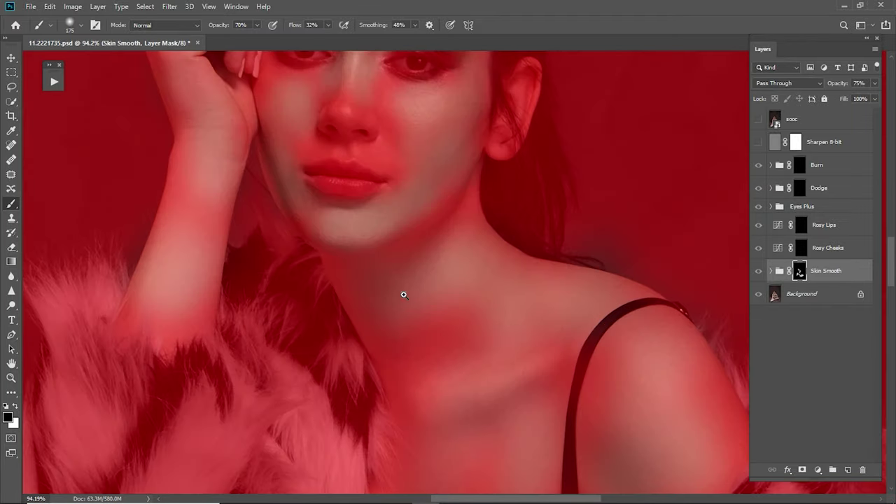
drag(404, 295, 491, 393)
key(x)
key(bracketleft)
key(bracketleft)
key(bracketleft)
scroll(483, 266, up, 1)
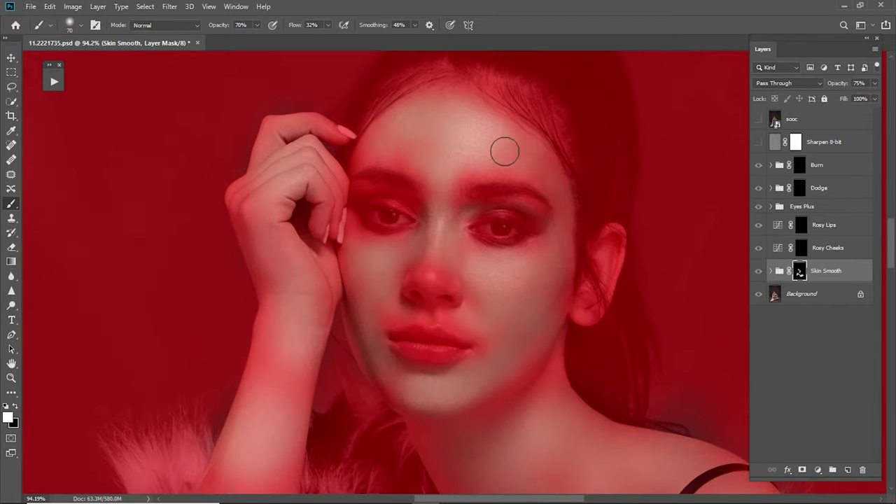
scroll(556, 397, down, 5)
key(bracketright)
key(bracketright)
key(bracketright)
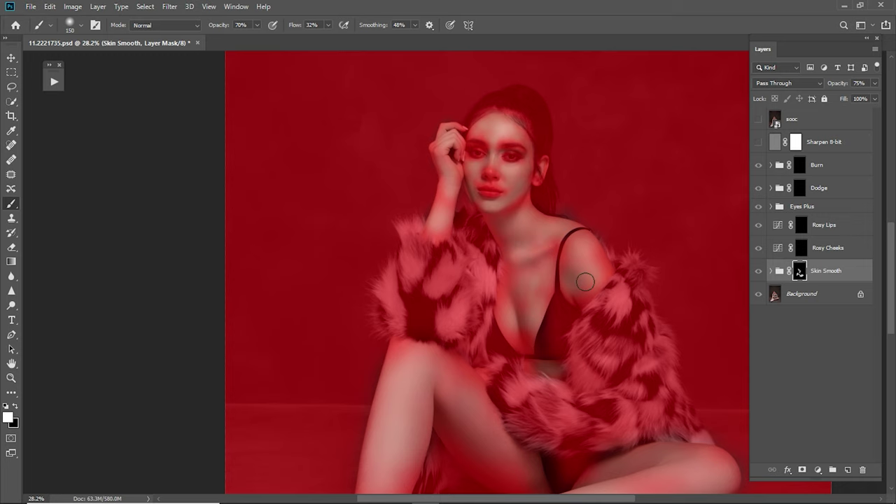
scroll(516, 366, down, 3)
key(backslash)
scroll(745, 234, up, 3)
key(bracketright)
scroll(504, 232, up, 5)
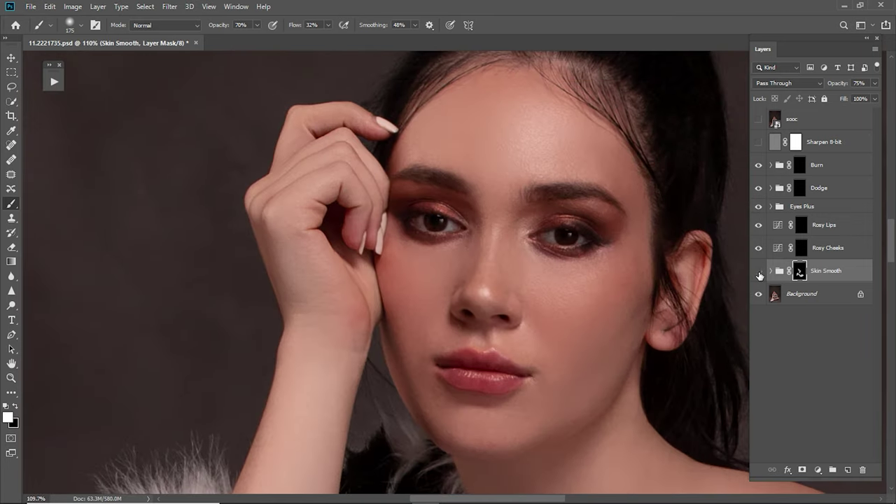
click(799, 188)
- Duplicate the Dodge group and rename the copy Dodge +
key(ctrl+j)
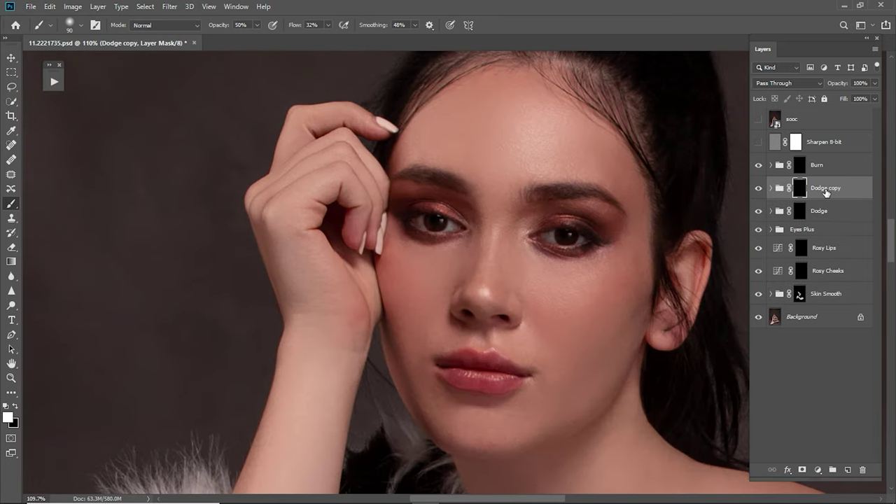
double_click(821, 196)
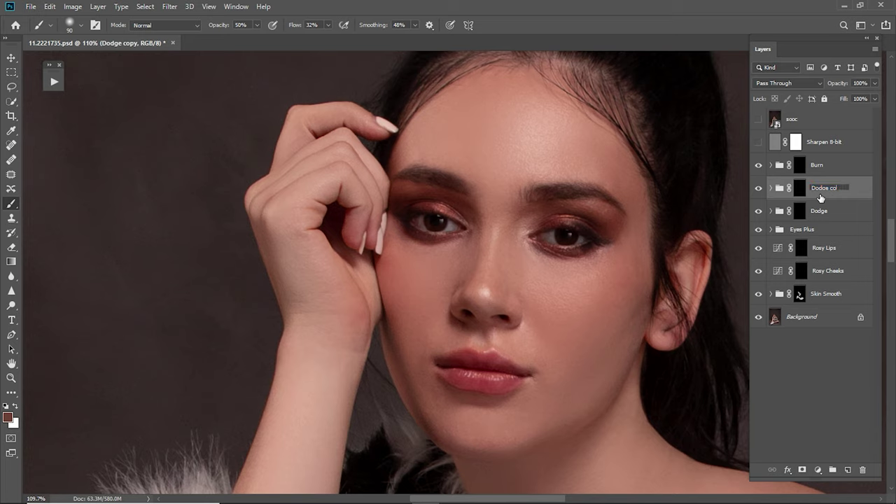
text(+)
key(Return)
click(802, 211)
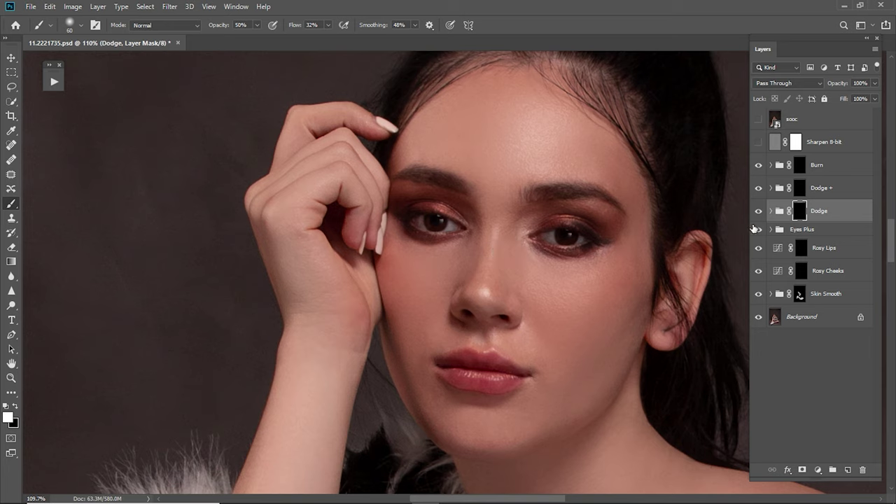
- Run the BW Help Layer action above the Burn group to view the portrait in greyscale
click(845, 168)
click(54, 82)
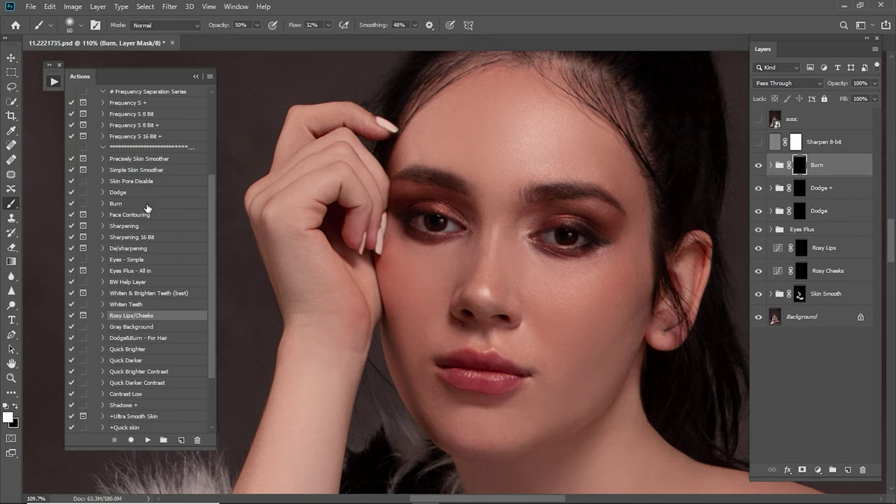
click(142, 281)
click(147, 440)
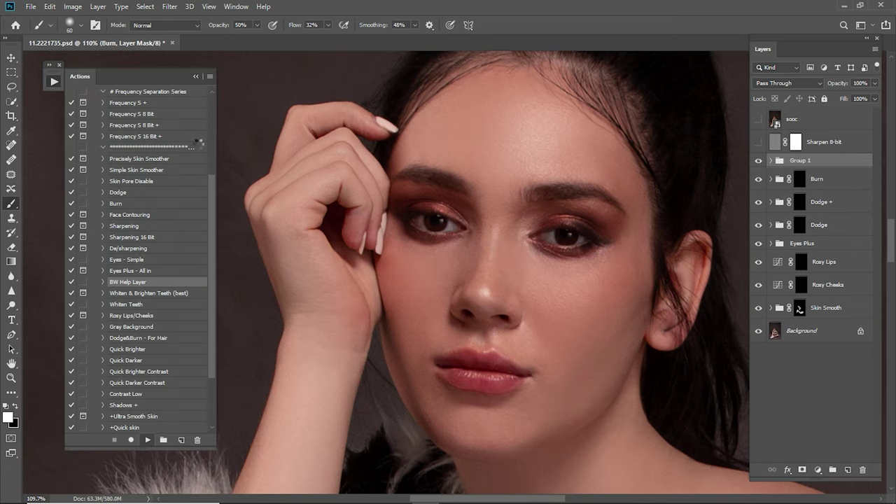
click(197, 76)
click(800, 224)
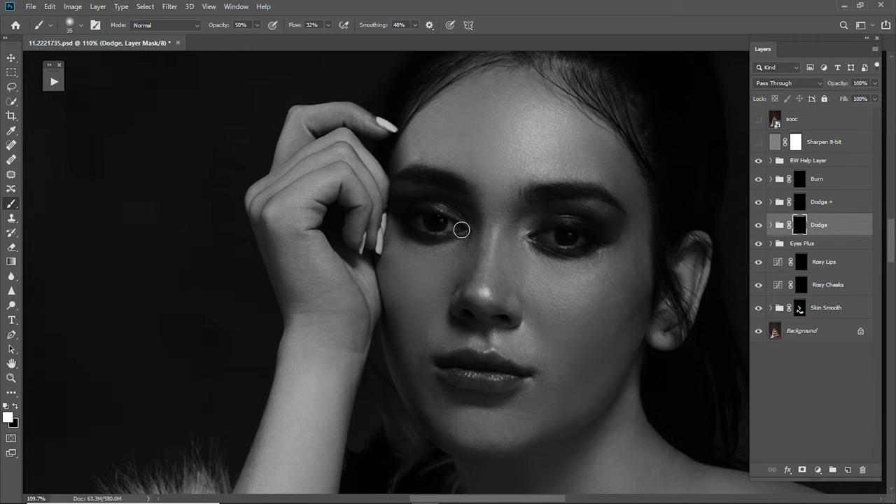
- Dodge the leg and fur area with a smaller soft brush
key(bracketleft)
key(bracketleft)
key(bracketleft)
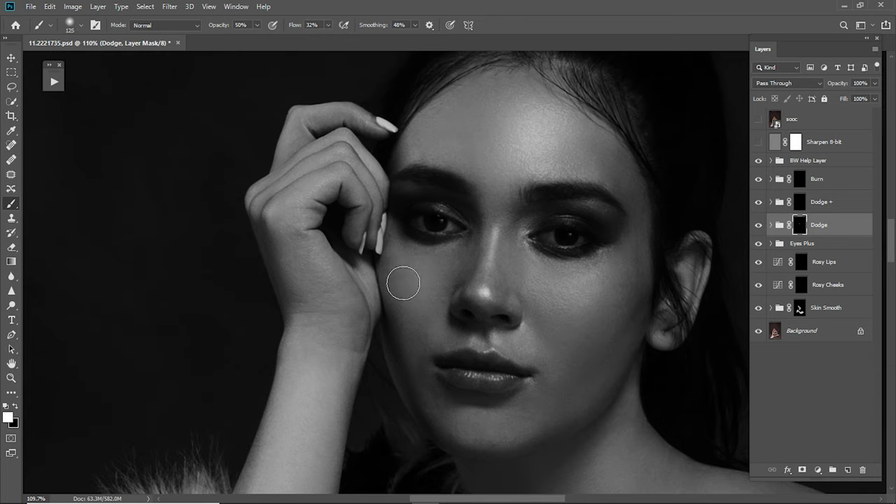
key(bracketleft)
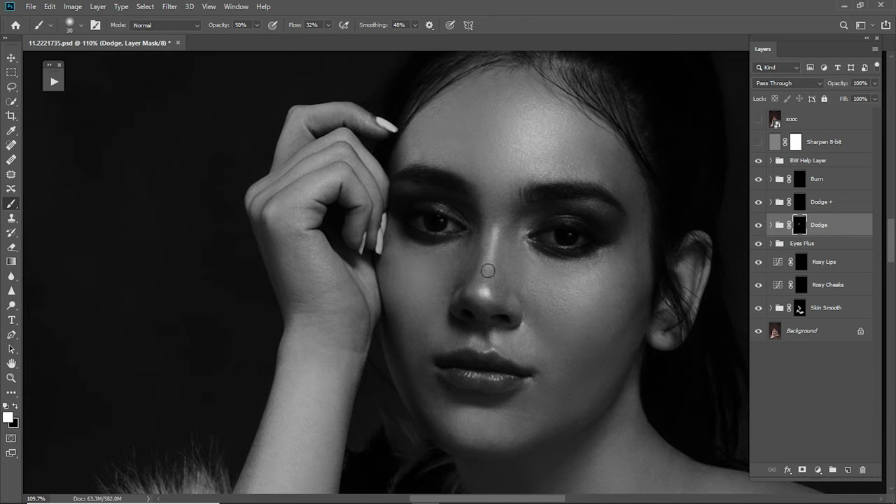
scroll(685, 239, down, 5)
scroll(586, 384, up, 1)
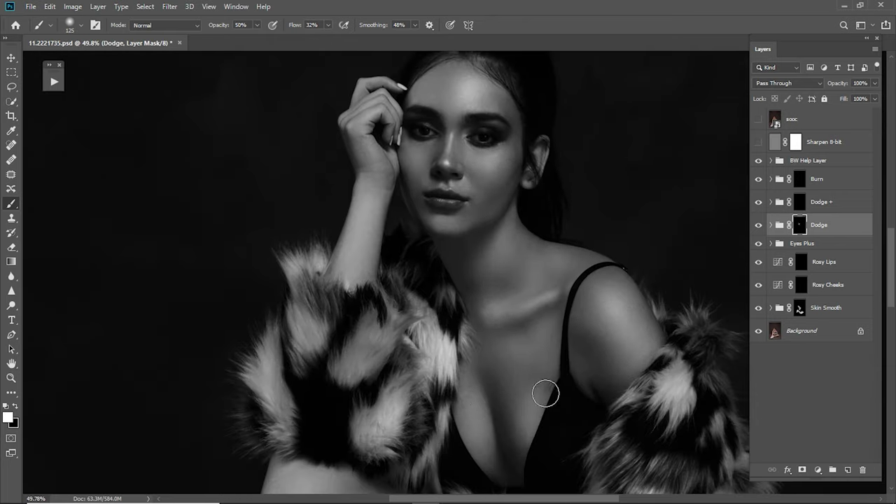
scroll(544, 392, down, 1)
key(bracketleft)
key(bracketleft)
key(bracketleft)
drag(420, 281, 607, 299)
- Burn shadows on the face in the Burn group, then return to the Dodge group
key(alt+bracketright)
key(alt+bracketright)
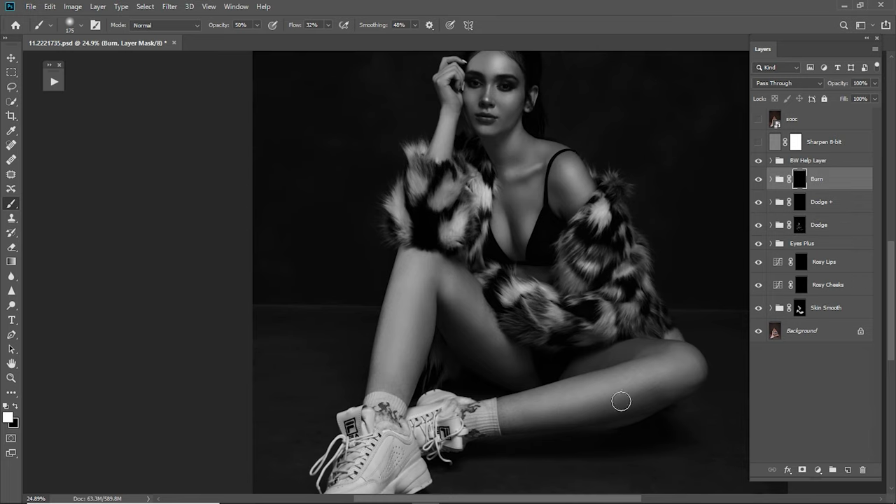
key(bracketright)
key(bracketright)
scroll(556, 188, up, 2)
scroll(557, 188, up, 2)
key(bracketleft)
key(bracketleft)
key(bracketleft)
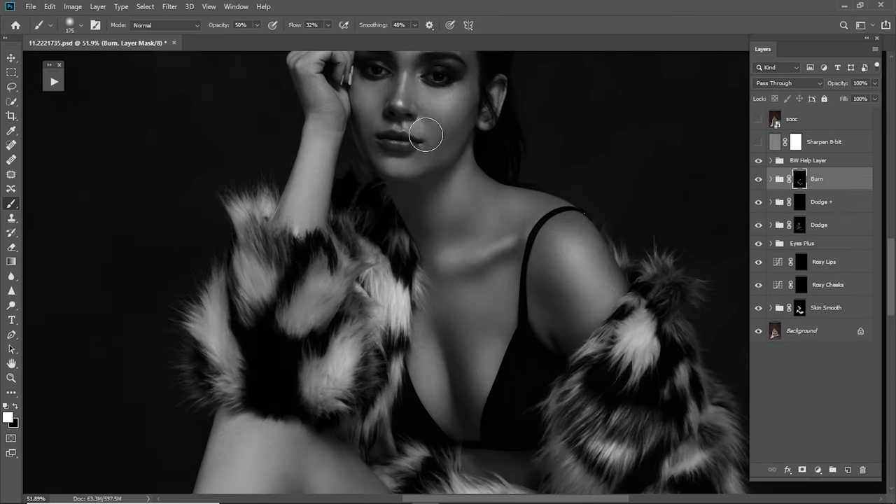
scroll(418, 136, up, 2)
key(alt+bracketleft)
key(alt+bracketleft)
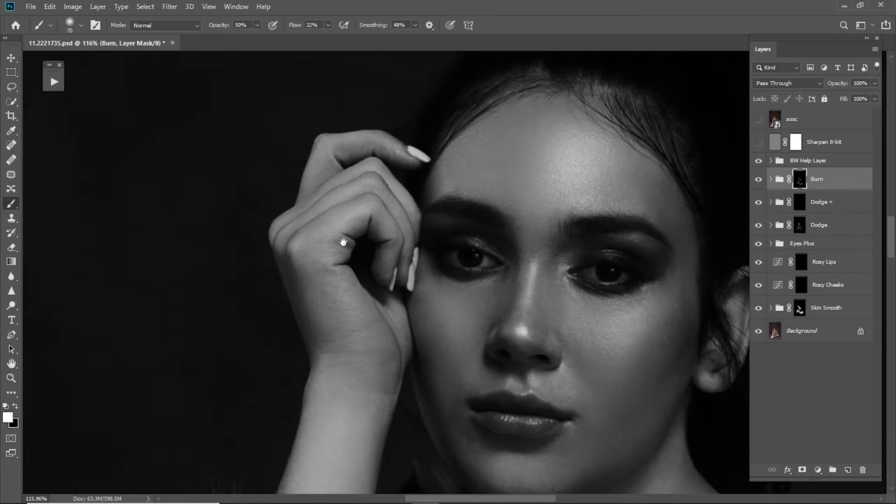
scroll(369, 190, down, 5)
- Paint on the Dodge + group at 10% opacity, then hide the greyscale helper
key(alt+bracketright)
key(1)
key(bracketright)
key(bracketright)
key(bracketright)
key(bracketleft)
key(bracketleft)
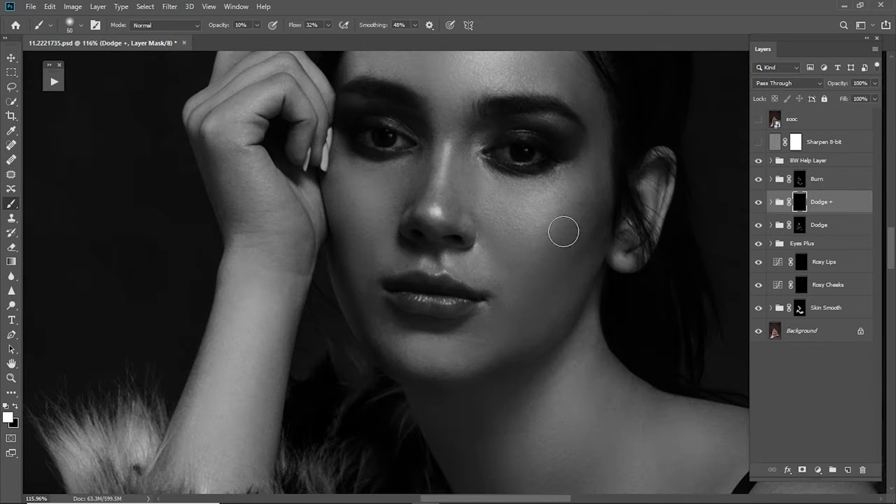
scroll(408, 138, up, 3)
key(bracketleft)
scroll(446, 311, down, 3)
scroll(571, 394, down, 3)
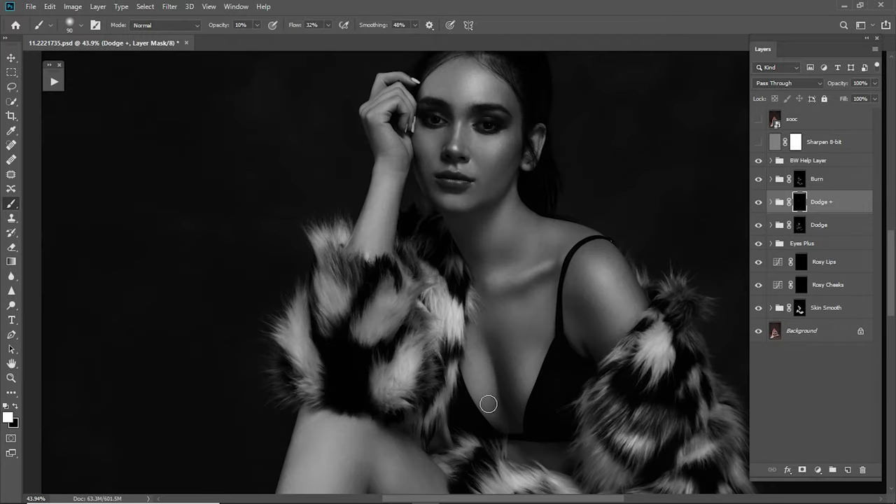
scroll(544, 378, down, 3)
click(759, 160)
- Compare against the sooc original photo and zoom closely on the left eye
click(759, 142)
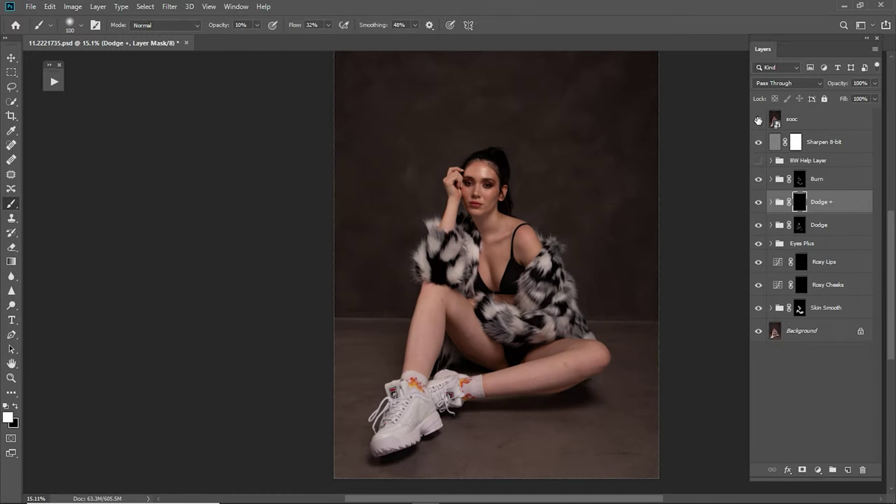
key(z)
click(553, 231)
key(b)
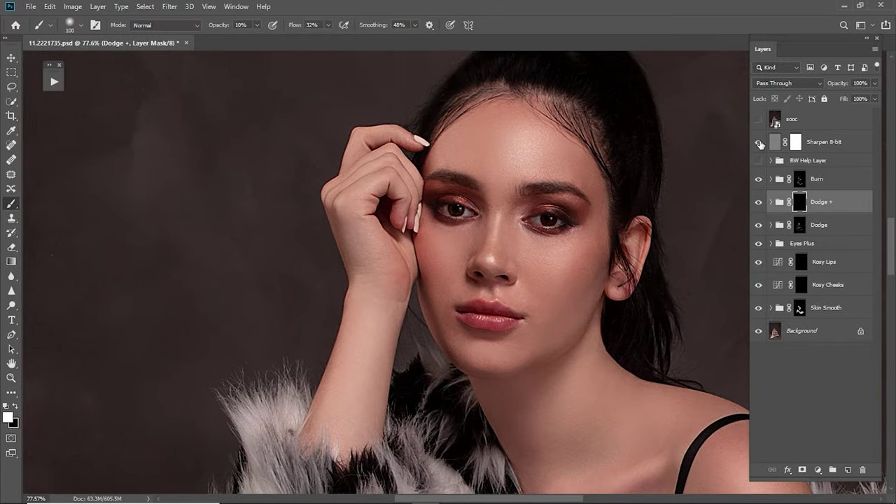
click(758, 141)
click(758, 119)
key(z)
drag(488, 235, 546, 285)
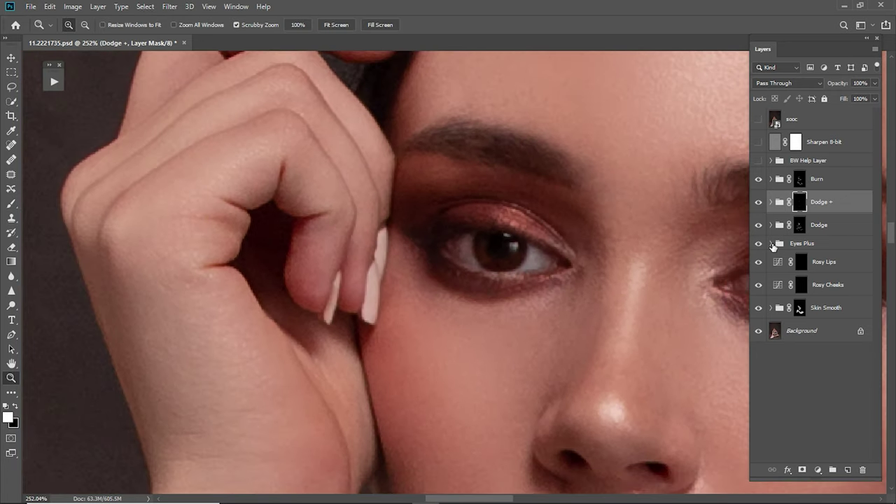
- Expand Eyes Plus and paint white on the Brightening and Eyeball Brightening masks
click(772, 243)
click(810, 331)
key(b)
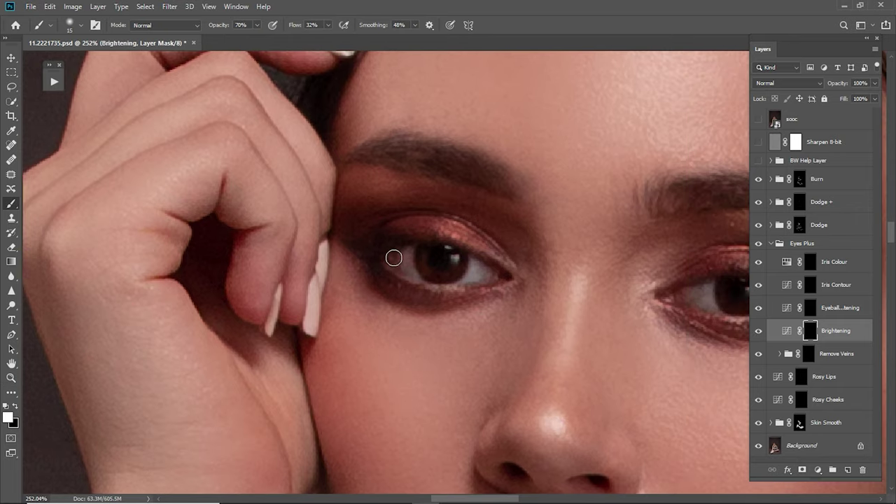
scroll(397, 268, right, 3)
key(alt+bracketright)
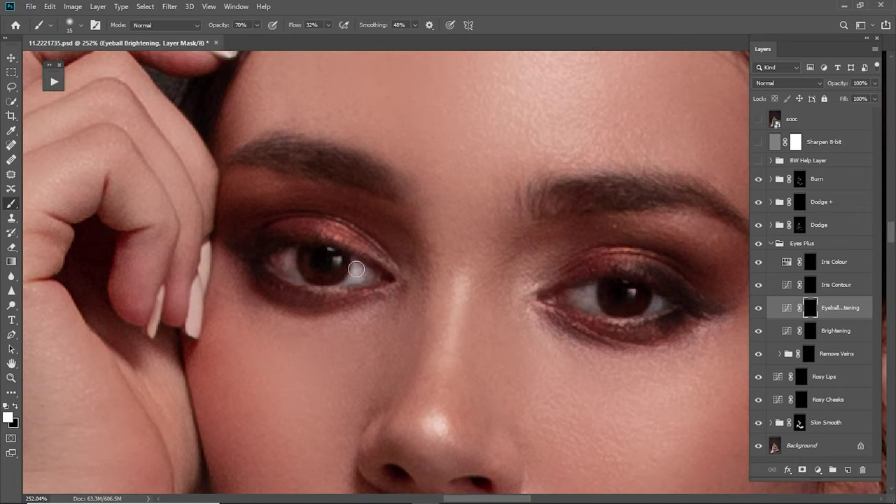
key(bracketleft)
key(alt+bracketright)
key(alt+bracketleft)
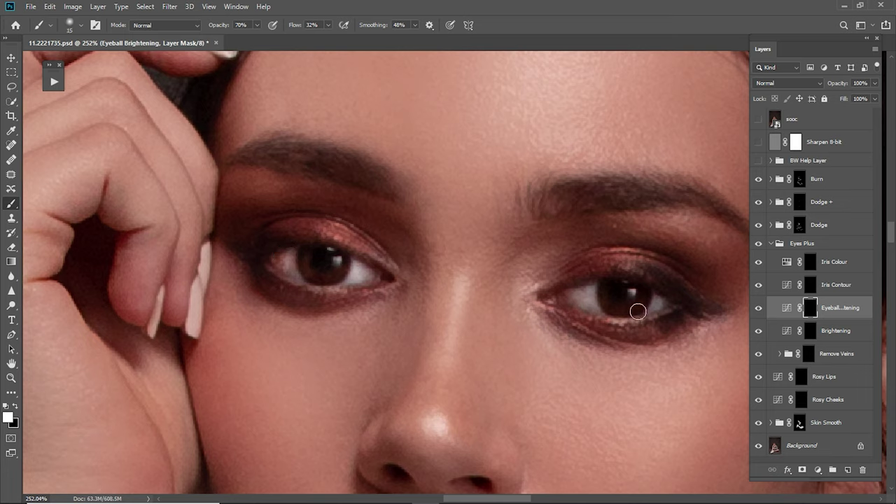
key(alt+bracketleft)
key(alt+bracketleft)
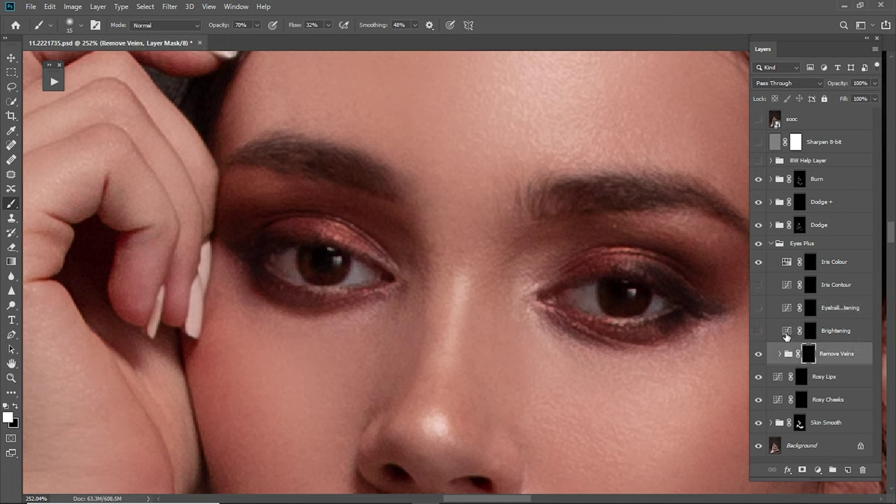
key(alt+bracketright)
- Whiten the eye whites and paint the Iris Contour, then collapse Eyes Plus and zoom out
key(alt+bracketright)
key(bracketright)
key(bracketright)
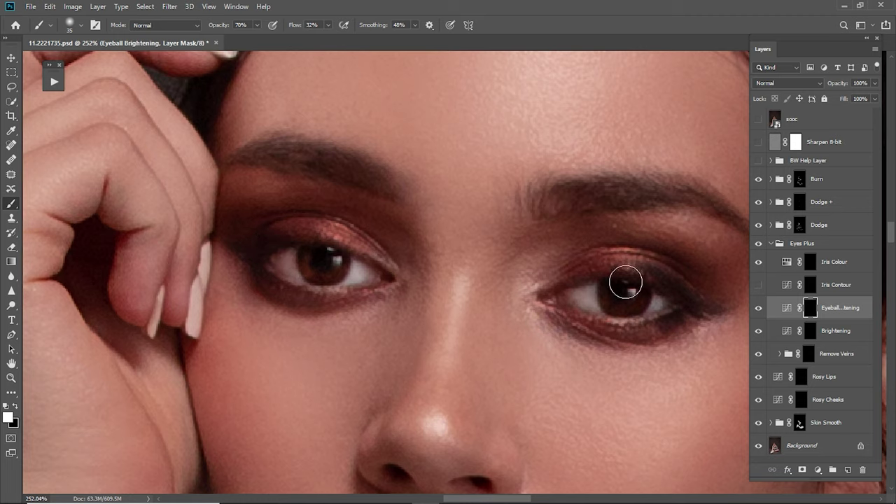
key(alt+bracketright)
key(ctrl+backslash)
key(bracketleft)
key(bracketleft)
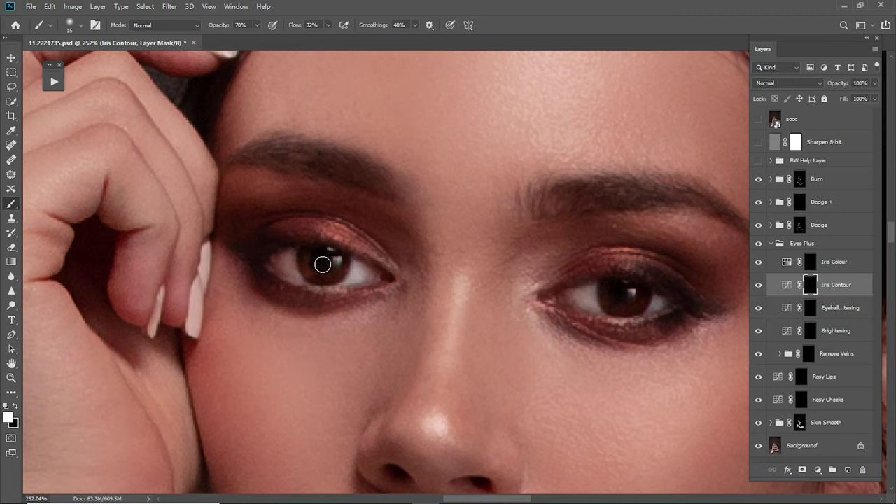
key(ctrl+0)
key(z)
click(837, 354)
click(837, 330)
- Sample the lip red and paint lighter pink highlights onto the lips on new layers
click(771, 243)
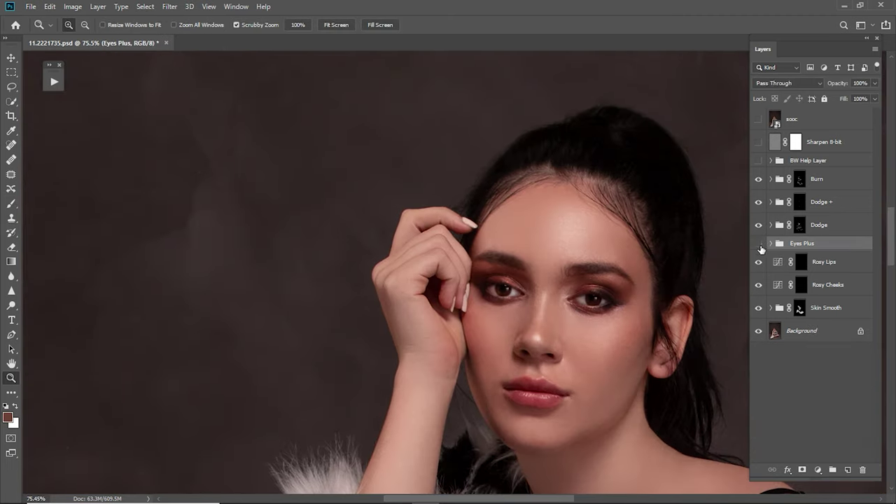
key(ctrl+0)
drag(481, 280, 532, 280)
key(alt+bracketleft)
key(b)
key(d)
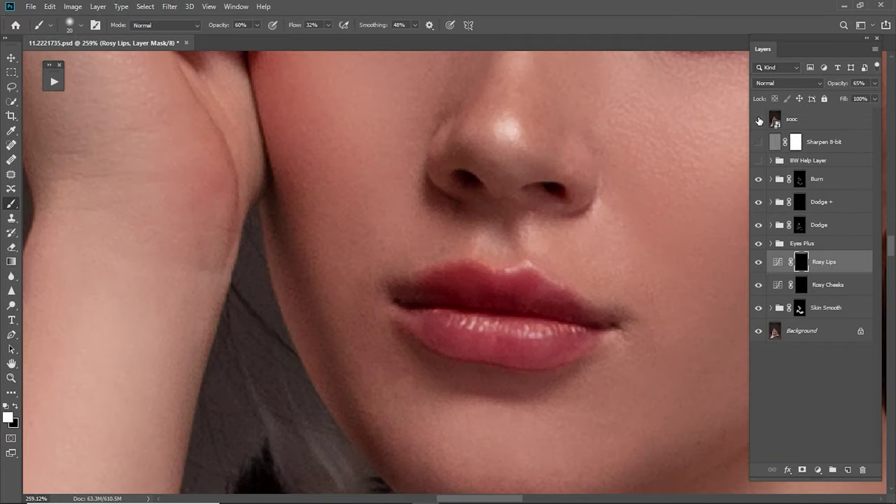
alt+click(437, 333)
key(F2)
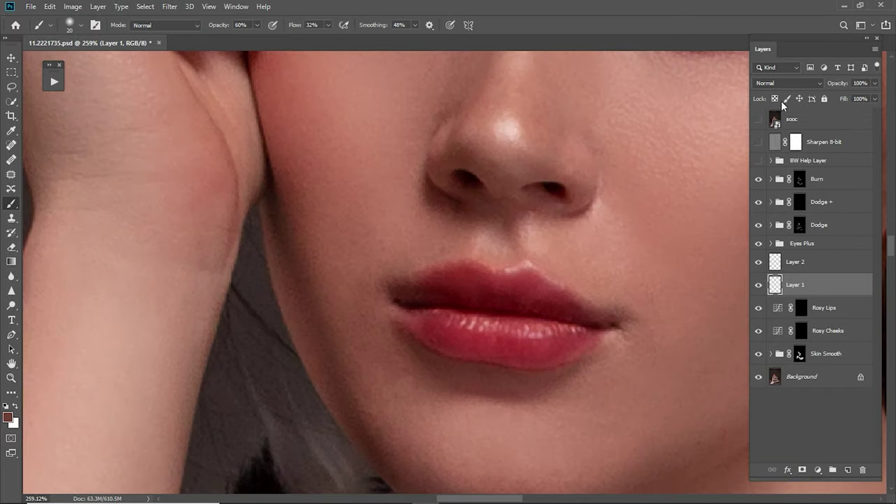
mouse_move(524, 335)
mouse_down()
mouse_move(446, 282)
mouse_move(452, 325)
mouse_up()
- Paint the lower lip darker red on Layer 2 and group the lip layers as Lips
click(795, 262)
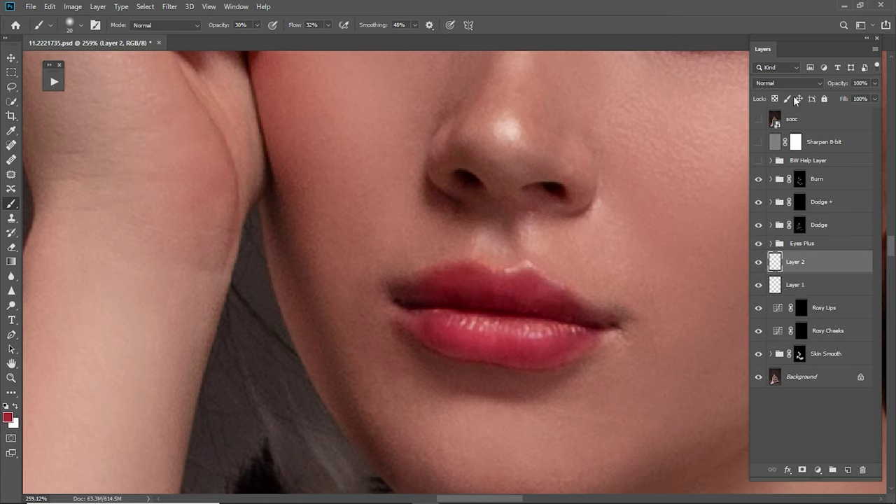
alt+click(518, 300)
key(bracketright)
drag(537, 356, 531, 354)
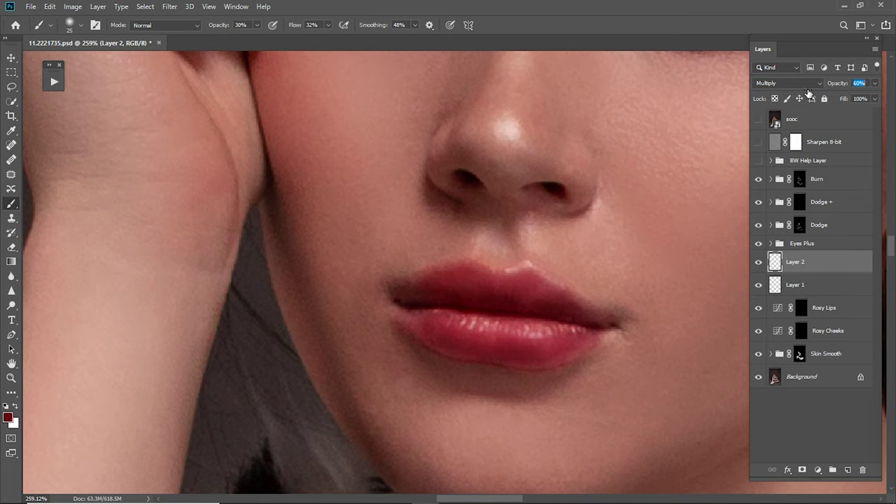
shift+click(796, 307)
key(ctrl+g)
key(ctrl+0)
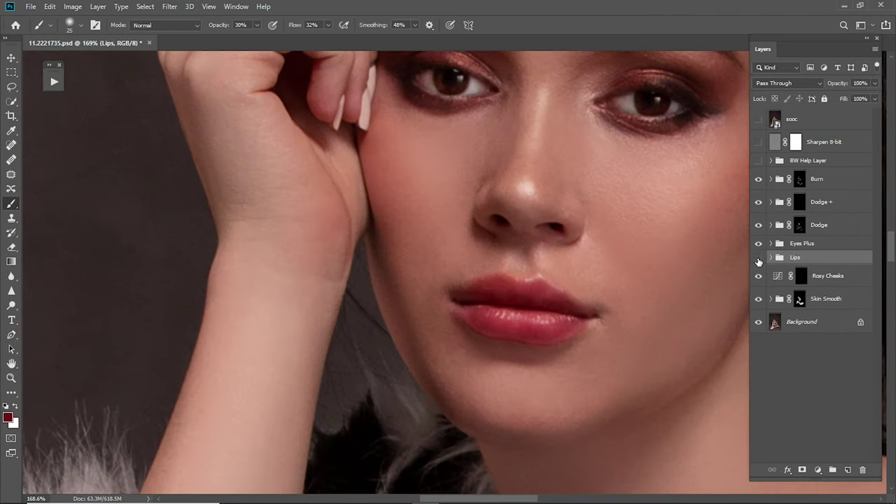
scroll(651, 324, up, 2)
click(804, 280)
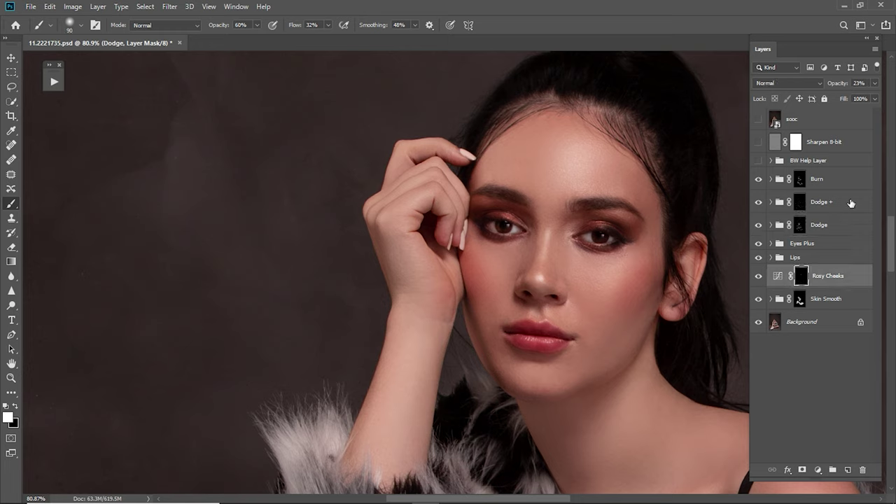
- Select the Dodge group's mask, turn the Dodge group back on and reduce the brush size
click(765, 229)
click(758, 227)
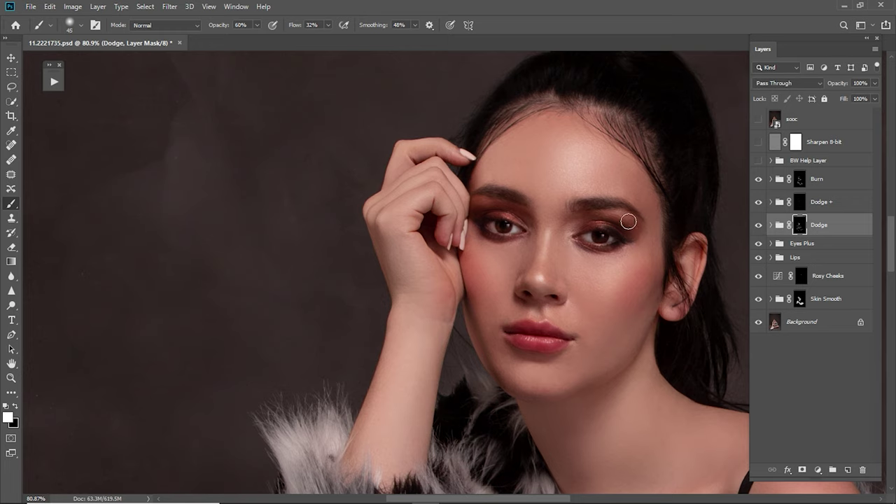
key(bracketleft)
key(bracketleft)
key(bracketleft)
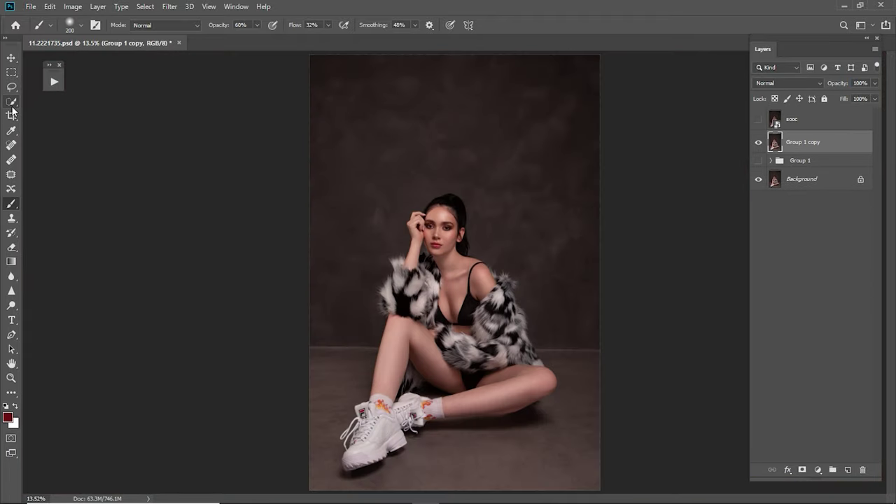
- Quick-select the woman's whole body, refining edges with a smaller brush
click(12, 101)
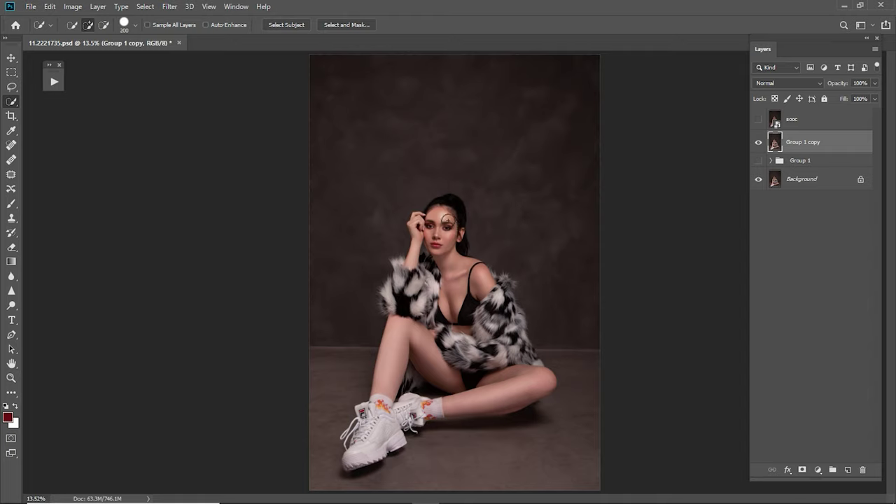
key(bracketleft)
key(bracketleft)
key(bracketleft)
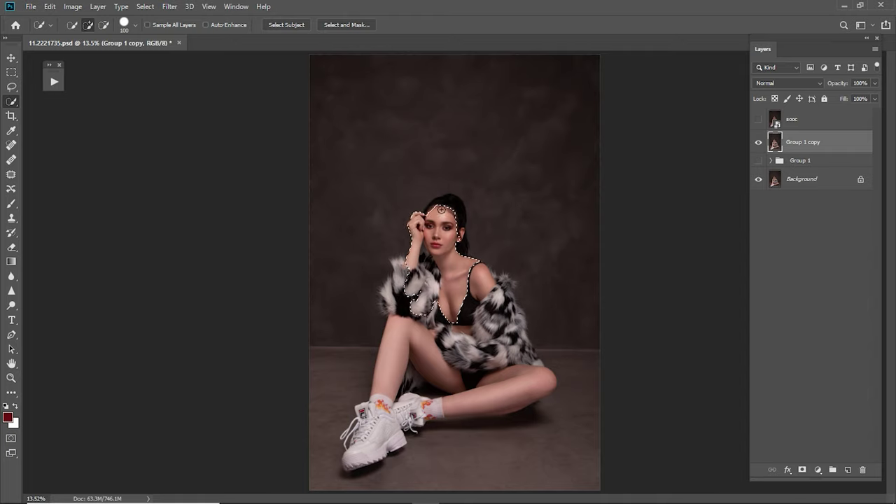
mouse_move(460, 235)
mouse_down()
mouse_move(513, 337)
mouse_move(434, 210)
mouse_up()
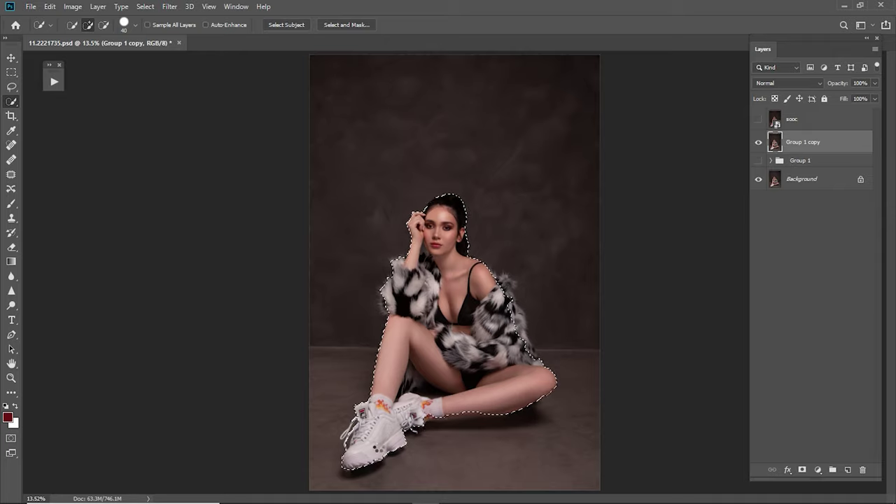
key(bracketleft)
key(bracketleft)
key(bracketleft)
scroll(434, 210, up, 5)
scroll(410, 370, down, 1)
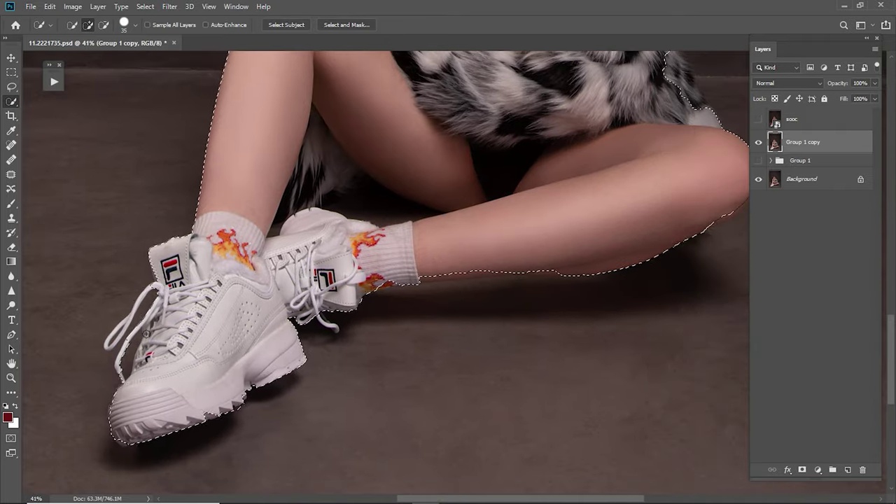
scroll(360, 306, down, 1)
scroll(576, 258, down, 1)
scroll(577, 258, down, 2)
- In Select and Mask, use red overlay preview, widen Radius, raise contrast, shift edge, enable Smart Radius
click(347, 24)
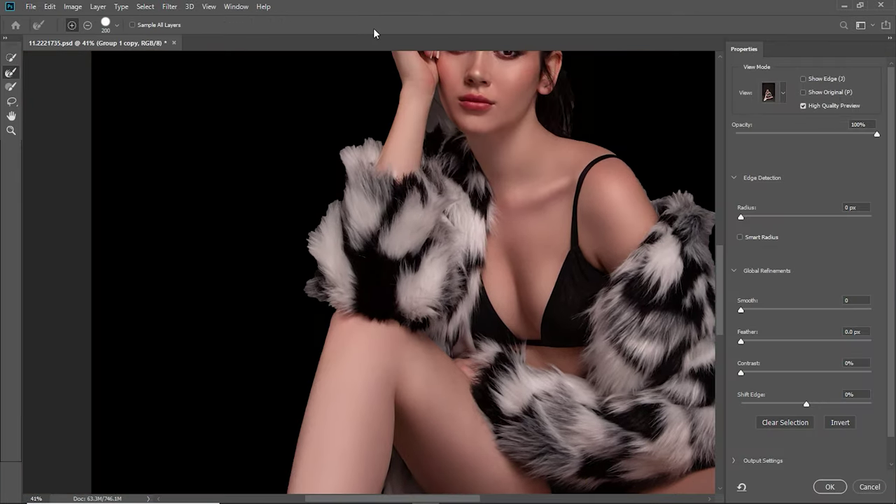
click(783, 93)
click(754, 165)
drag(748, 217, 799, 217)
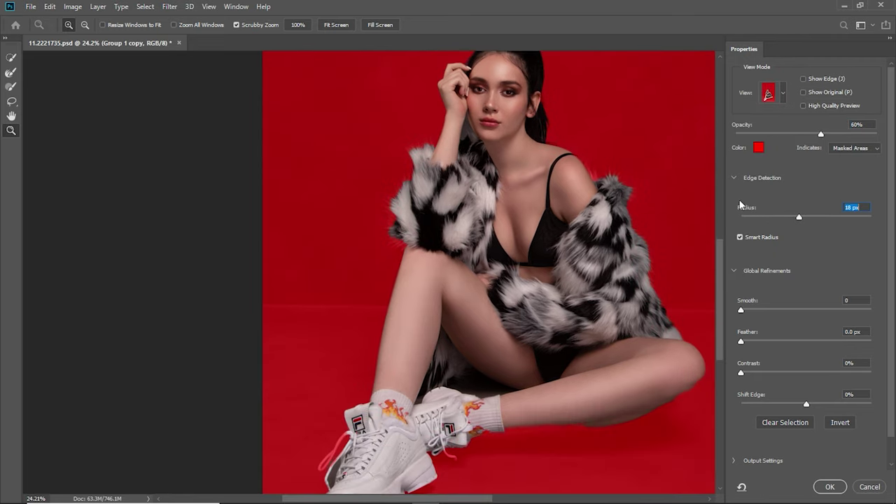
drag(807, 404, 786, 404)
drag(741, 372, 769, 373)
click(831, 487)
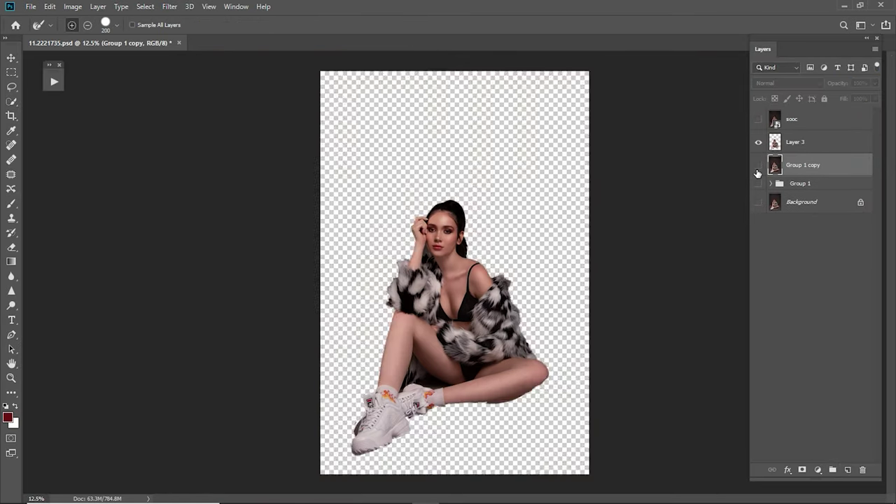
- Run Gray Background, set grey Layer 6 to Color blending, and add a Selective Color adjustment
click(758, 142)
click(56, 82)
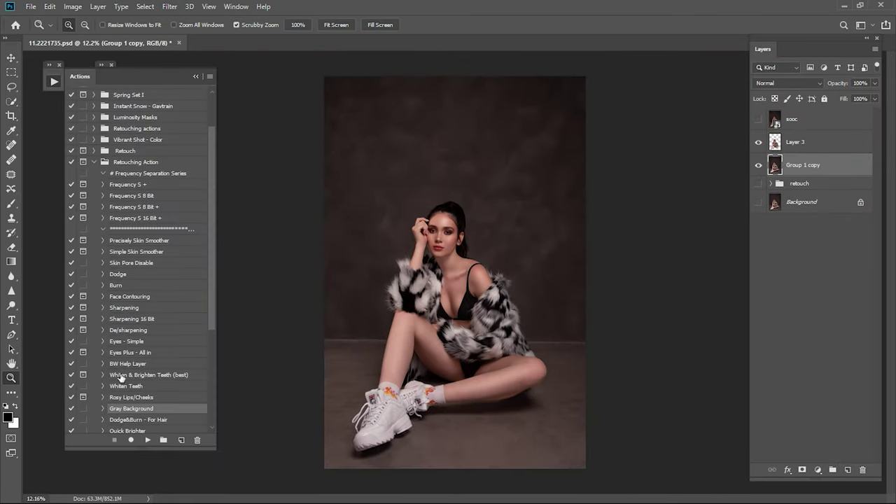
click(198, 77)
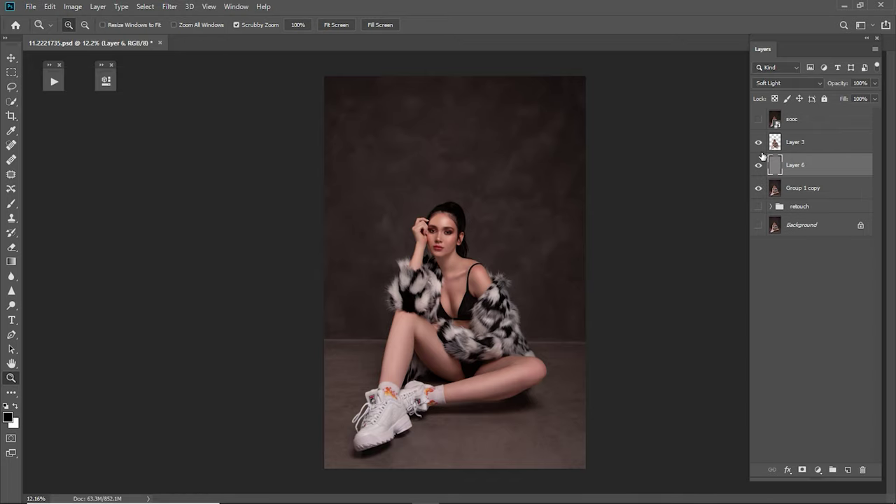
click(776, 84)
click(769, 343)
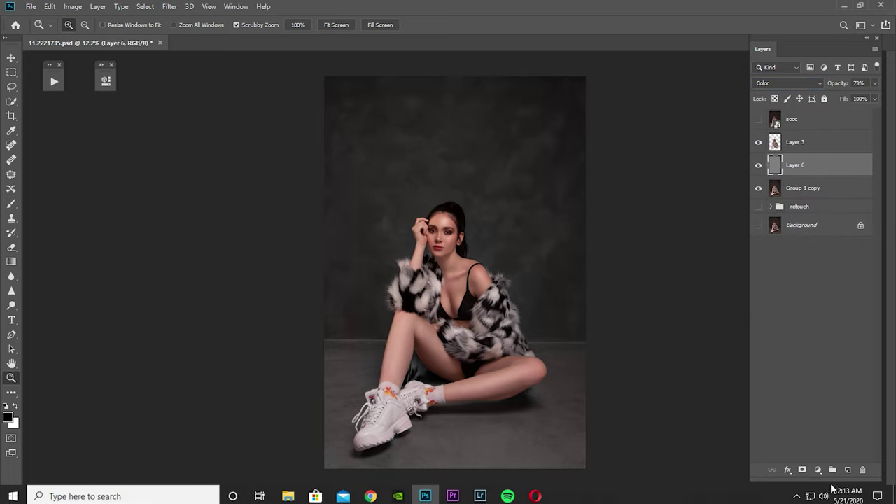
click(818, 470)
click(185, 124)
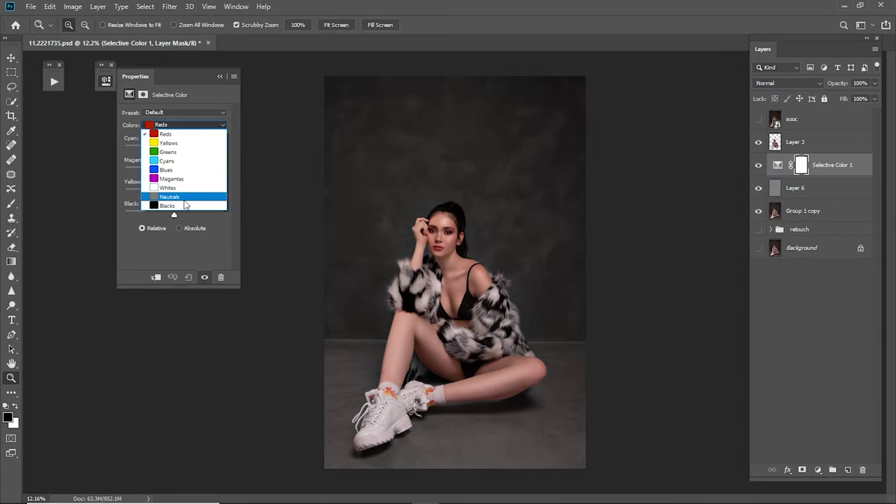
- In Selective Color Neutrals, set Cyan +15, Magenta -6, Yellow -14 and Black -10
click(175, 198)
mouse_move(174, 149)
mouse_down()
mouse_move(159, 149)
mouse_move(182, 160)
mouse_move(178, 173)
mouse_move(206, 172)
mouse_move(173, 175)
mouse_up()
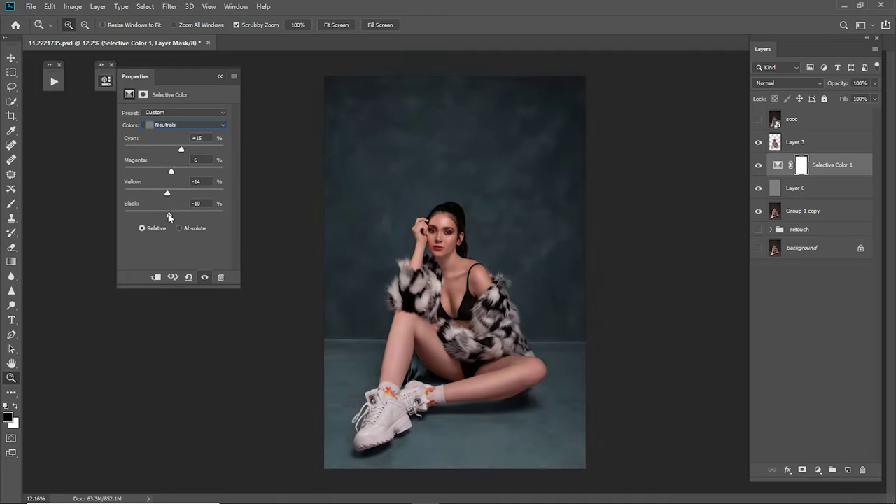
mouse_move(174, 214)
mouse_down()
mouse_move(183, 217)
mouse_move(176, 222)
mouse_up()
click(357, 119)
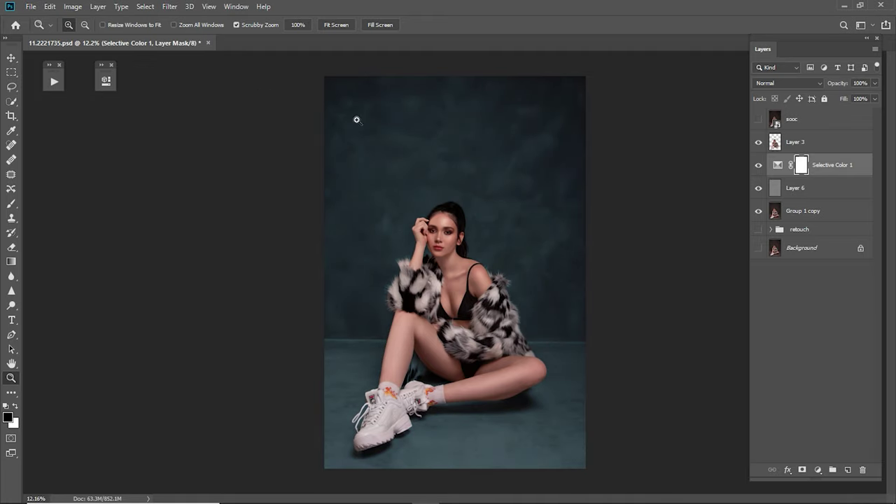
- Compare the image with and without the teal adjustment, then duplicate grey Layer 6
click(758, 165)
click(758, 166)
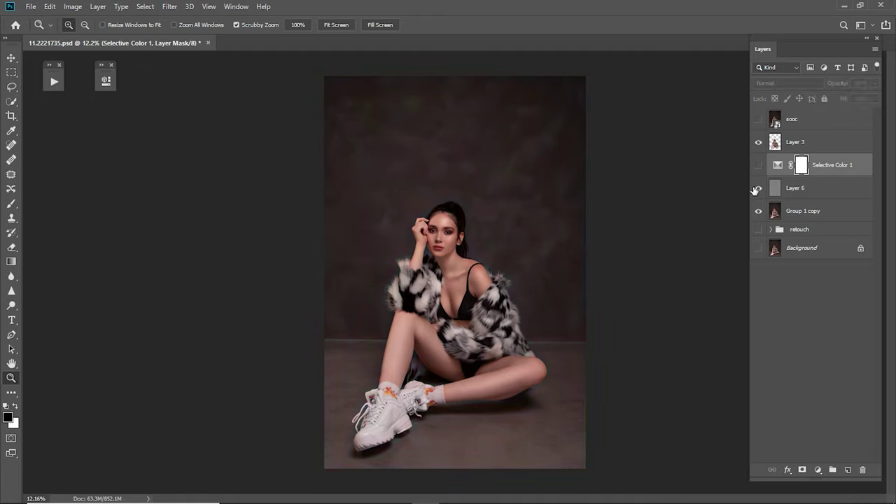
click(811, 189)
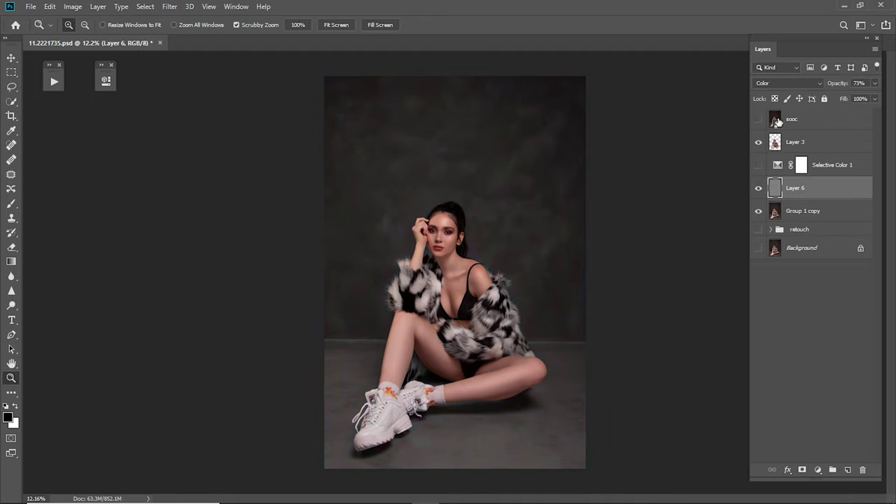
click(758, 166)
mouse_move(798, 191)
mouse_down()
mouse_move(829, 430)
mouse_move(848, 470)
mouse_up()
- Set the Layer 6 copy to Multiply at 18% opacity and hide Selective Color 1
click(790, 84)
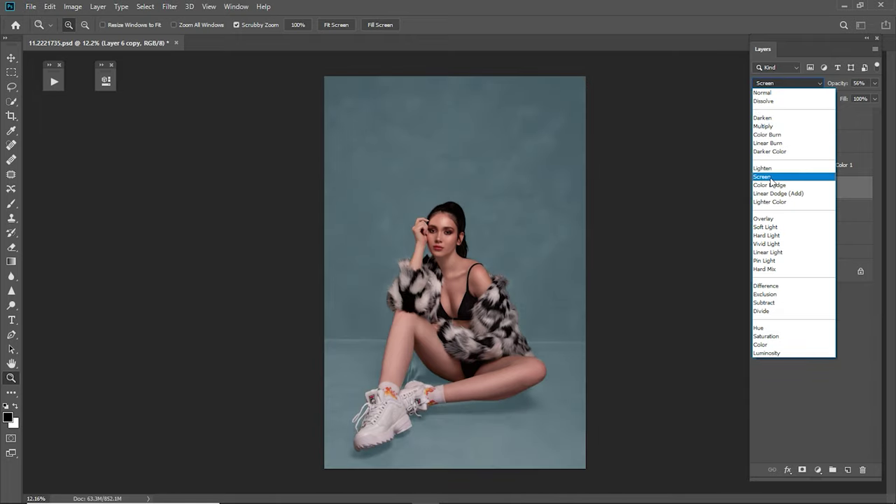
click(771, 126)
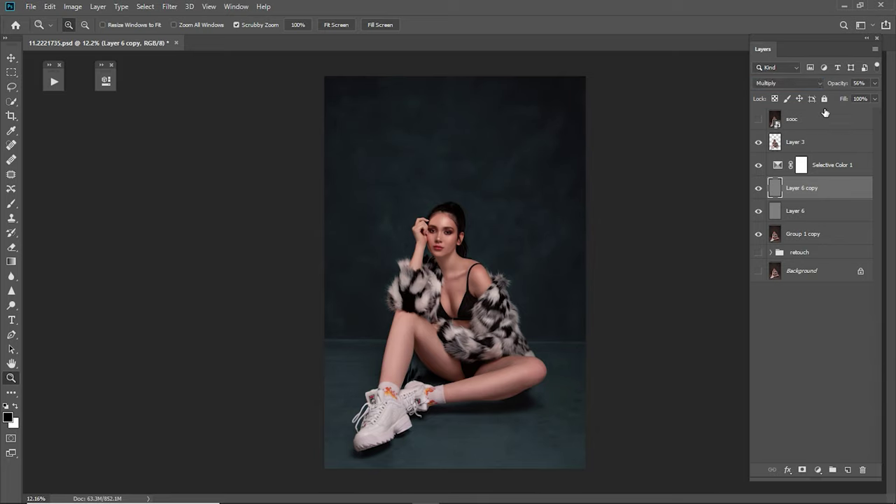
drag(829, 89, 822, 92)
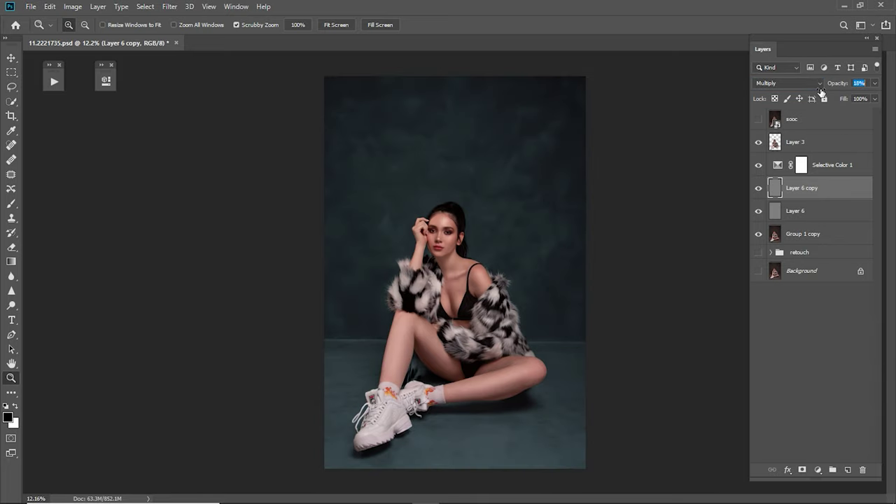
click(801, 165)
click(759, 166)
- Add a new layer and draw a closed path outlining the back wall
click(12, 73)
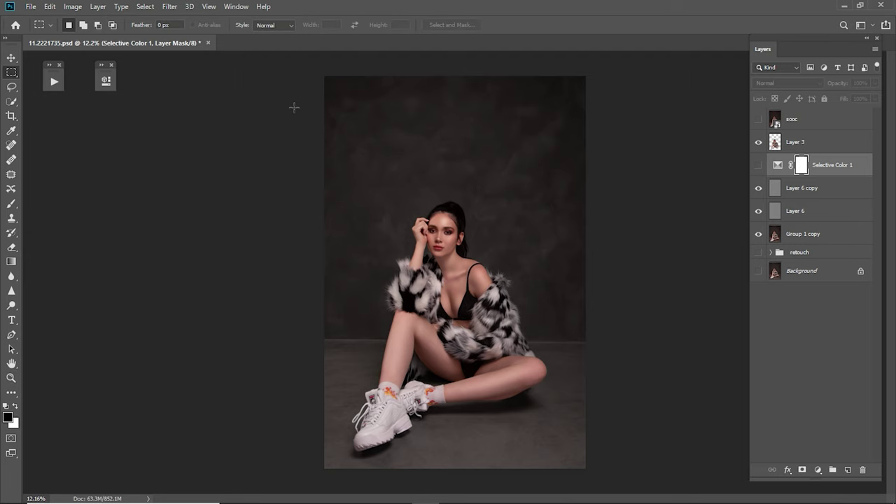
key(z)
scroll(374, 353, up, 2)
click(816, 191)
click(848, 470)
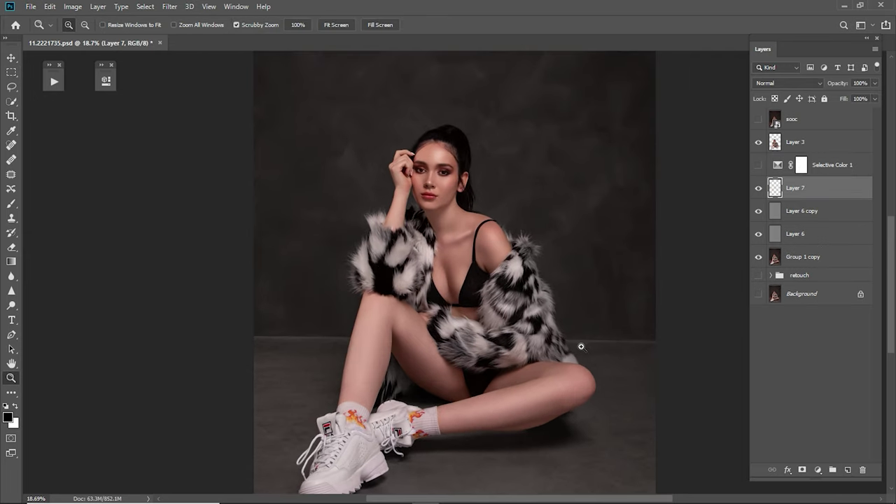
scroll(581, 348, up, 2)
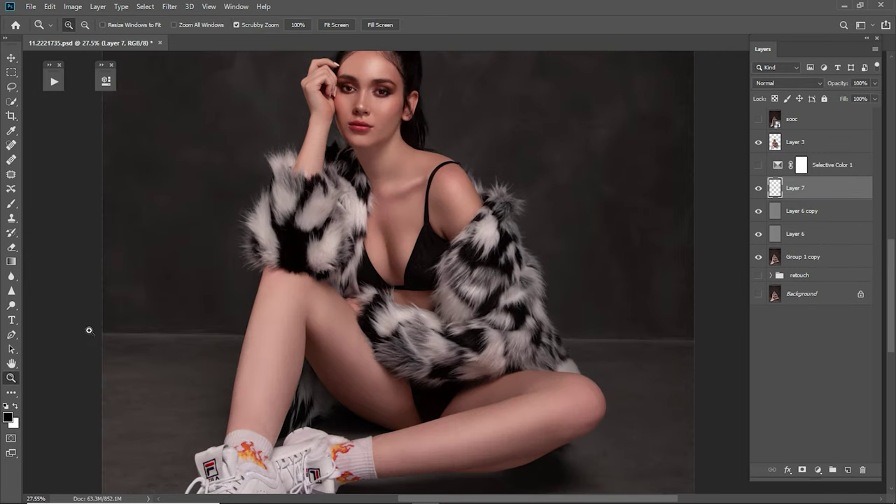
click(11, 335)
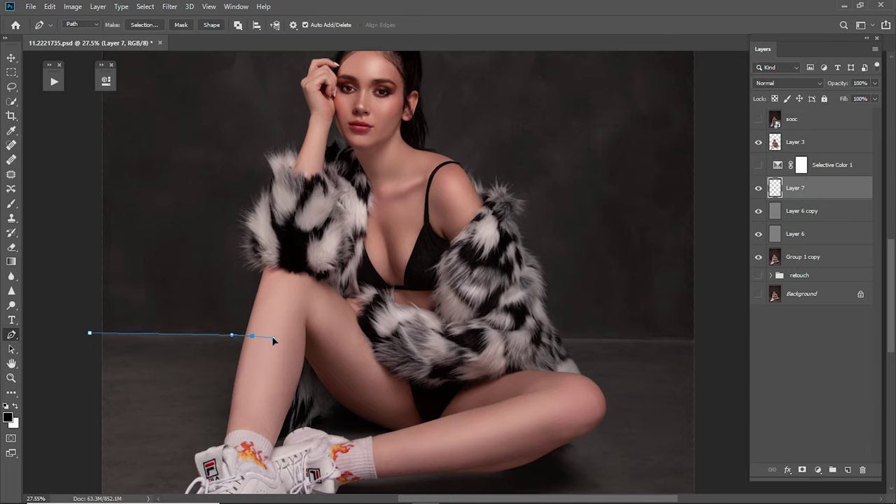
scroll(425, 346, right, 3)
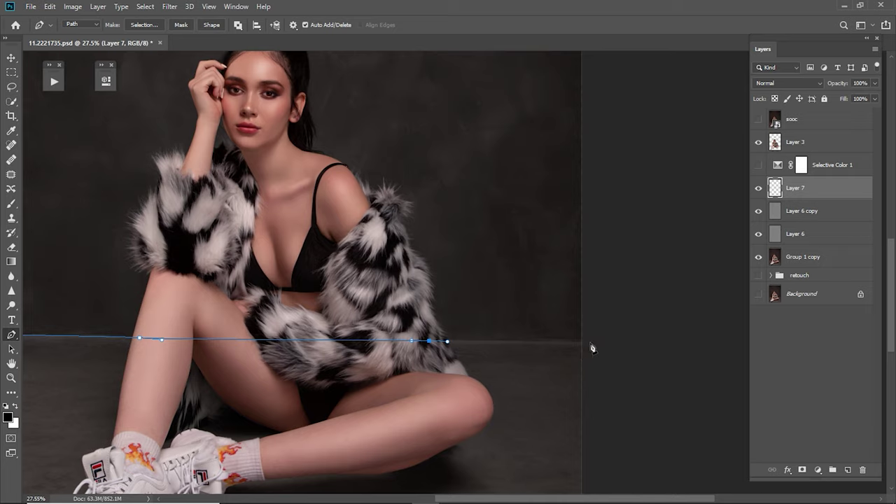
click(592, 343)
scroll(528, 108, down, 5)
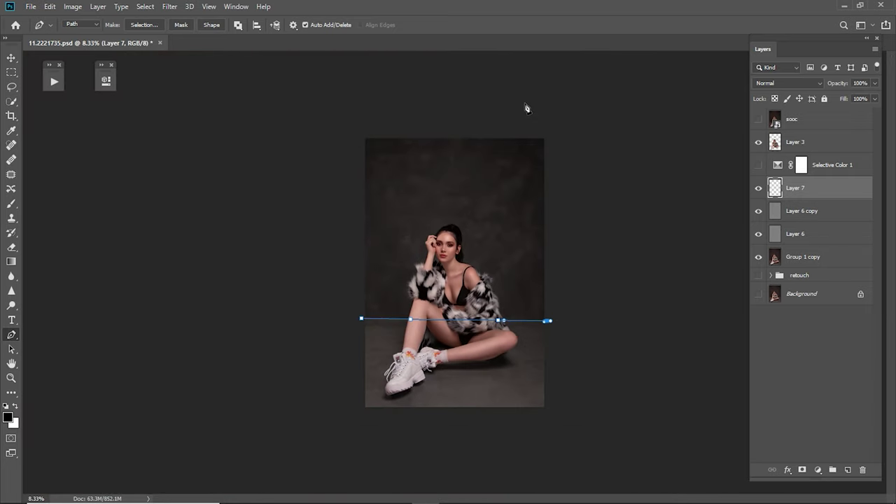
click(571, 124)
click(362, 318)
- Turn the path into a selection, fill it black on Layer 7, and name it background
right_click(393, 266)
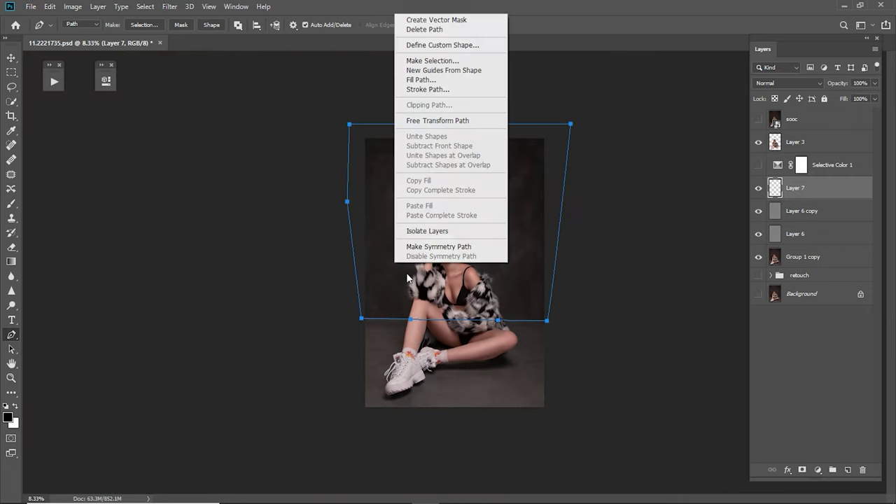
click(427, 64)
text(0.6)
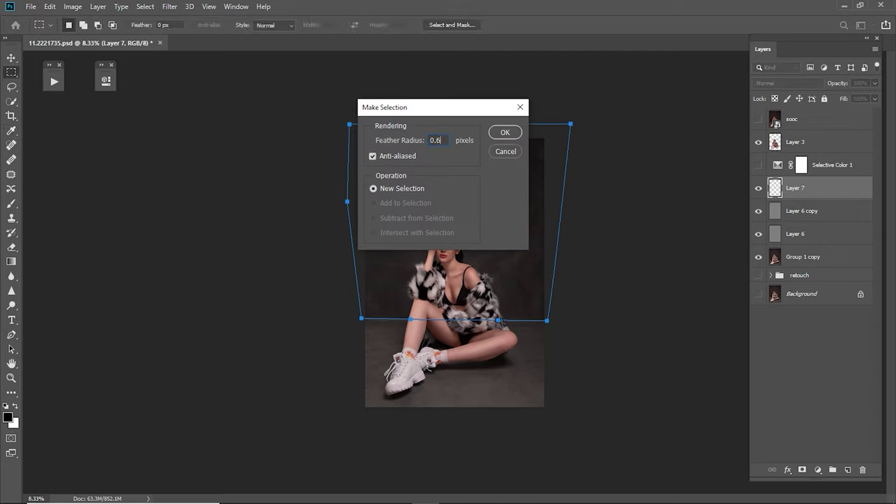
key(Return)
key(ctrl+BackSpace)
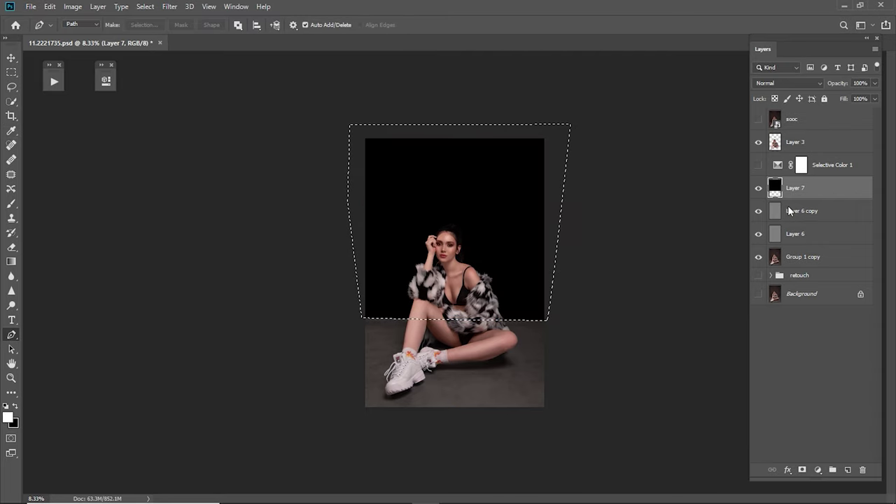
double_click(797, 189)
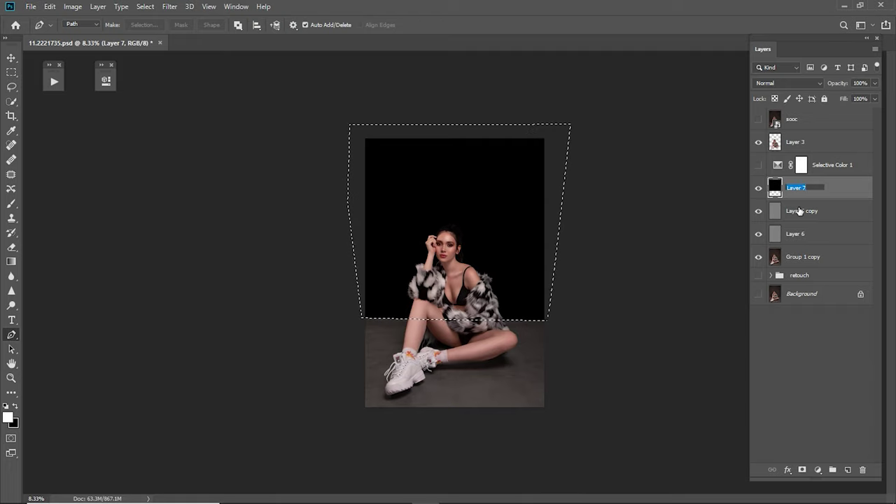
text(background)
key(Return)
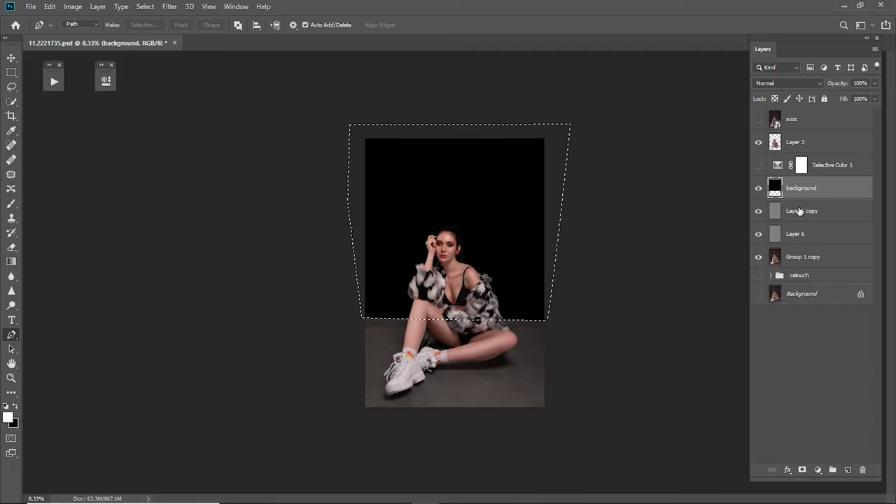
- Fill the inverse selection black on a new 'ground' layer, hide both fills, and show Selective Color 1
click(802, 211)
click(848, 470)
key(ctrl+shift+i)
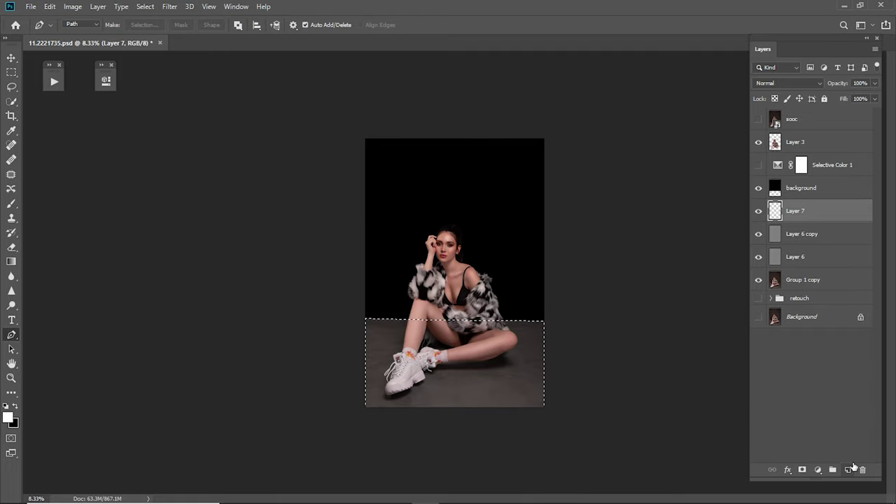
key(ctrl+BackSpace)
key(ctrl+d)
double_click(794, 211)
text(c)
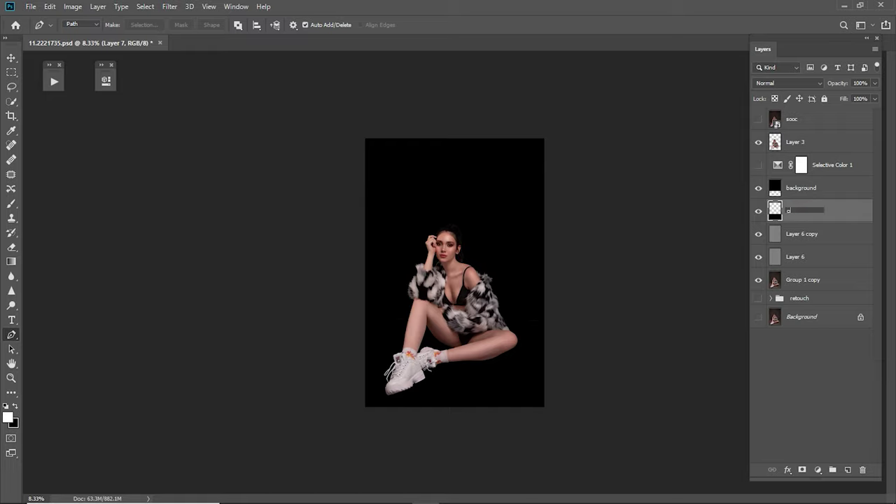
click(759, 211)
click(768, 188)
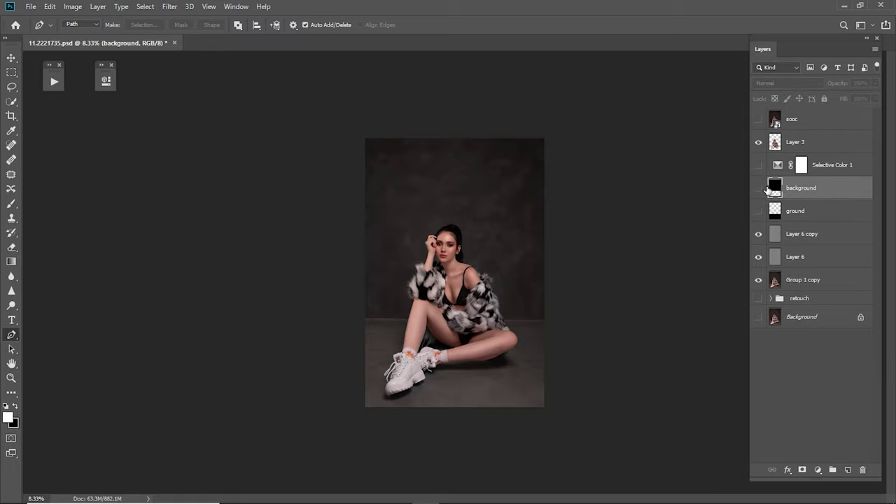
click(802, 168)
- Limit Selective Color 1's mask to the back wall by filling the floor area black
ctrl+click(776, 189)
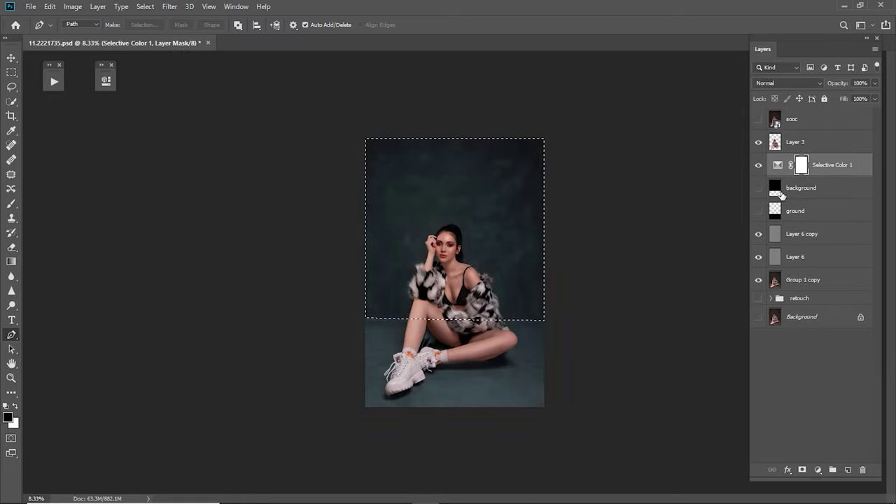
key(ctrl+shift+i)
key(x)
key(ctrl+BackSpace)
key(ctrl+d)
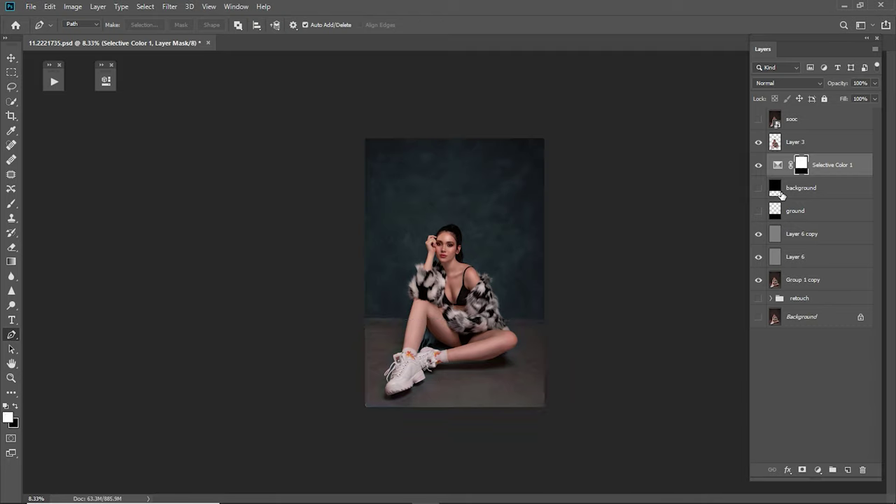
click(758, 165)
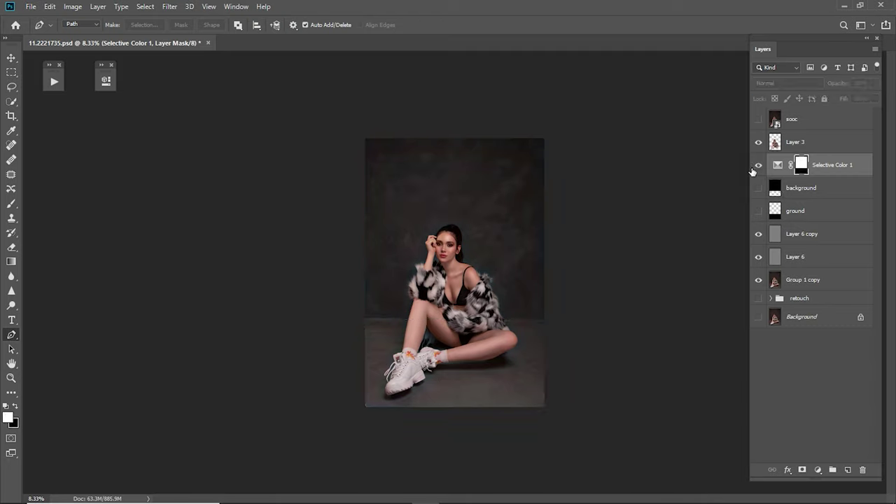
click(798, 187)
- Add a Selective Color 2 adjustment that shifts the neutral tones away from cyan
click(758, 165)
click(818, 470)
click(836, 471)
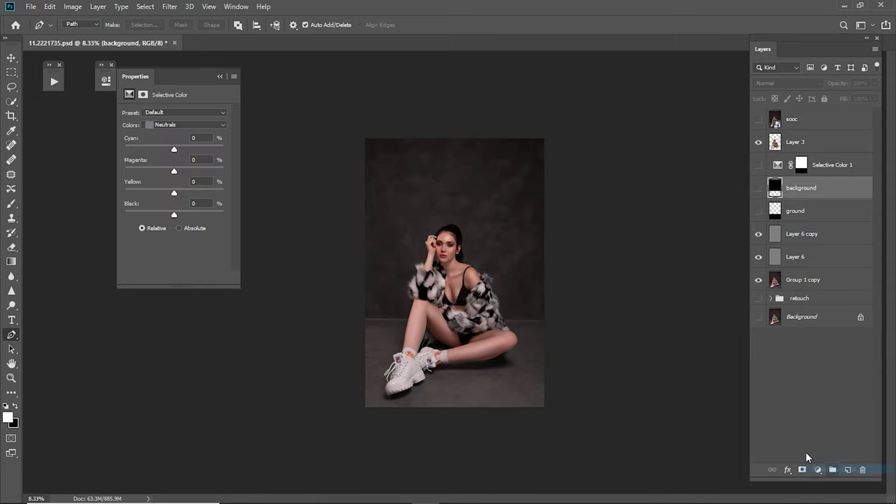
mouse_move(174, 149)
mouse_down()
mouse_move(154, 149)
mouse_move(178, 152)
mouse_move(171, 173)
mouse_move(182, 215)
mouse_up()
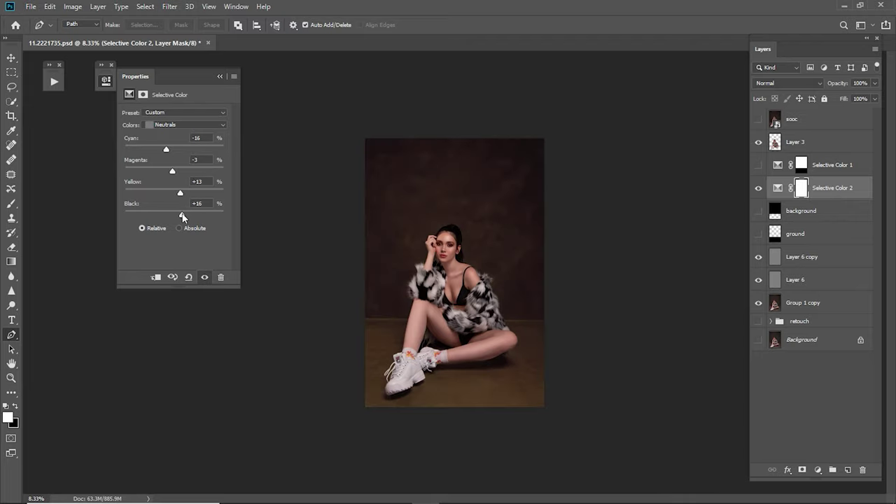
click(220, 76)
- Mask Selective Color 2 off the back wall, set it to 76% opacity, and hide the sooc layer
ctrl+click(776, 211)
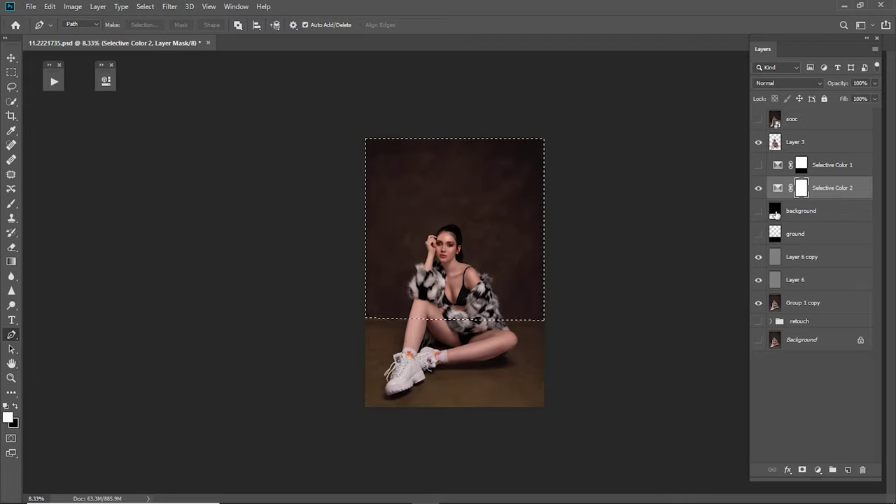
key(ctrl+BackSpace)
key(ctrl+d)
drag(838, 84, 814, 104)
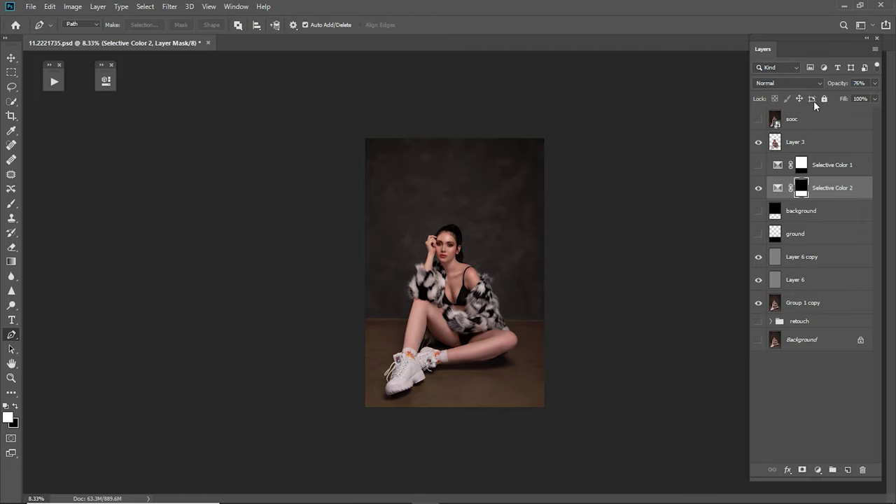
click(783, 173)
click(759, 122)
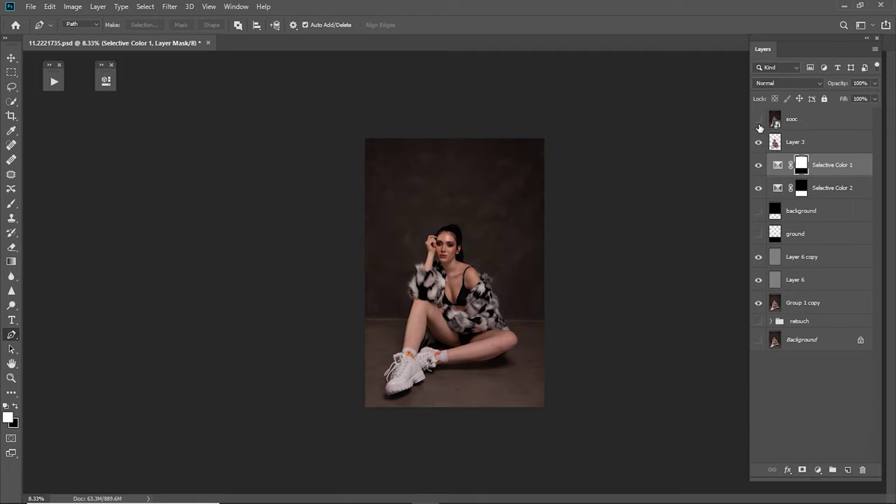
key(ctrl+plus)
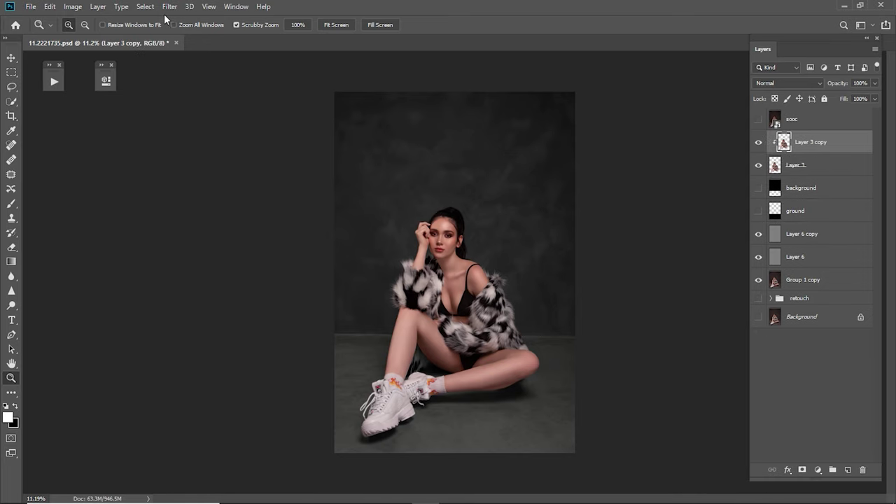
- In the Camera Raw Detail panel, set Luminance 68, Luminance Detail 42, Contrast 23 and Color 8
click(169, 7)
click(185, 74)
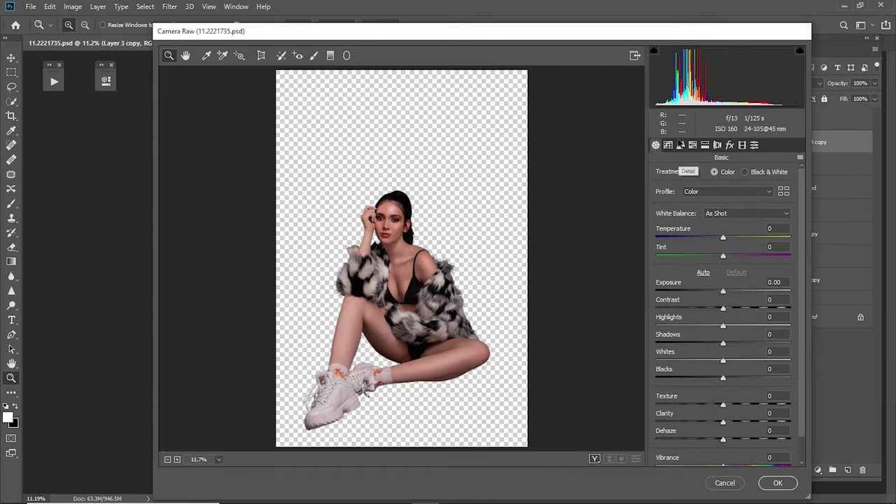
click(679, 145)
click(701, 284)
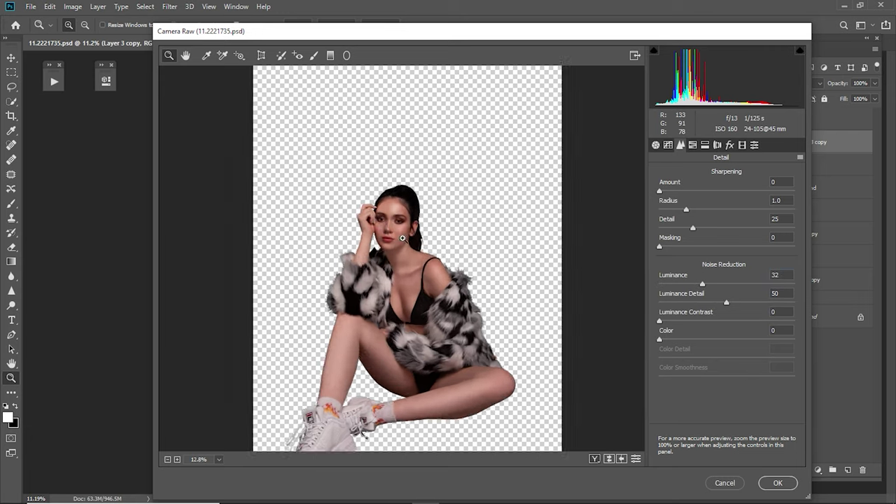
drag(400, 225, 578, 267)
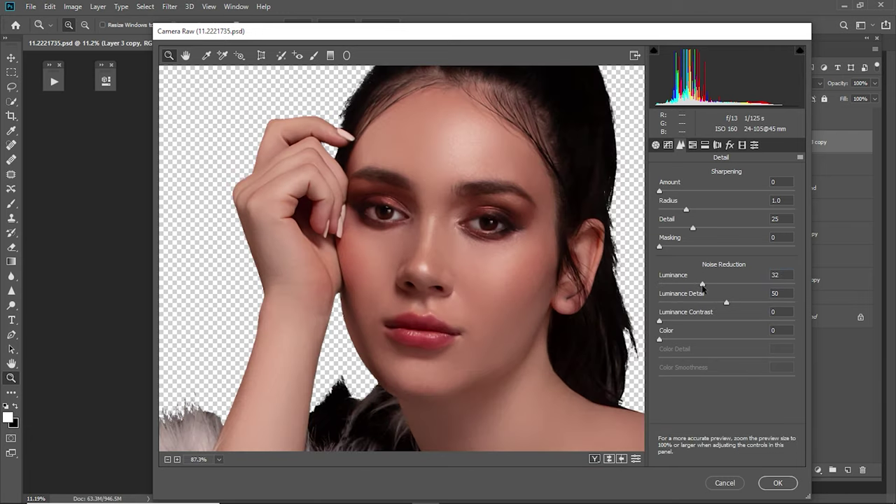
drag(702, 284, 720, 283)
drag(727, 303, 722, 305)
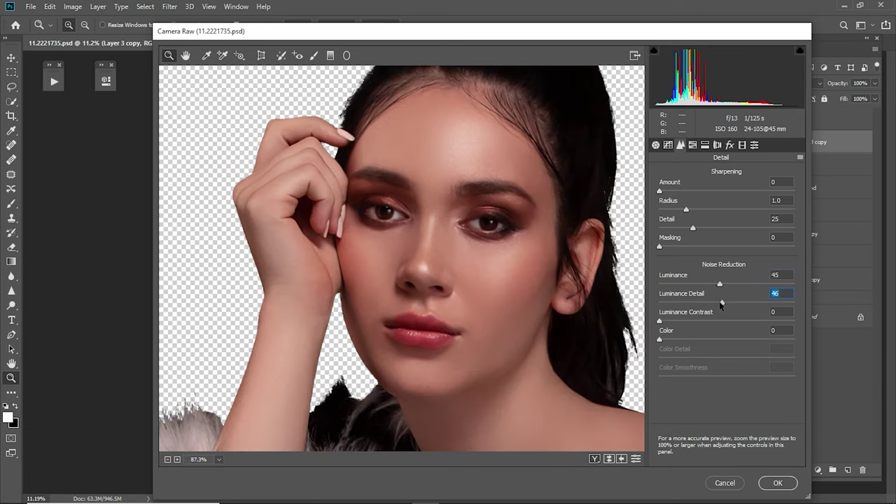
click(702, 339)
mouse_move(707, 320)
mouse_down()
mouse_move(699, 320)
mouse_move(704, 302)
mouse_up()
click(720, 284)
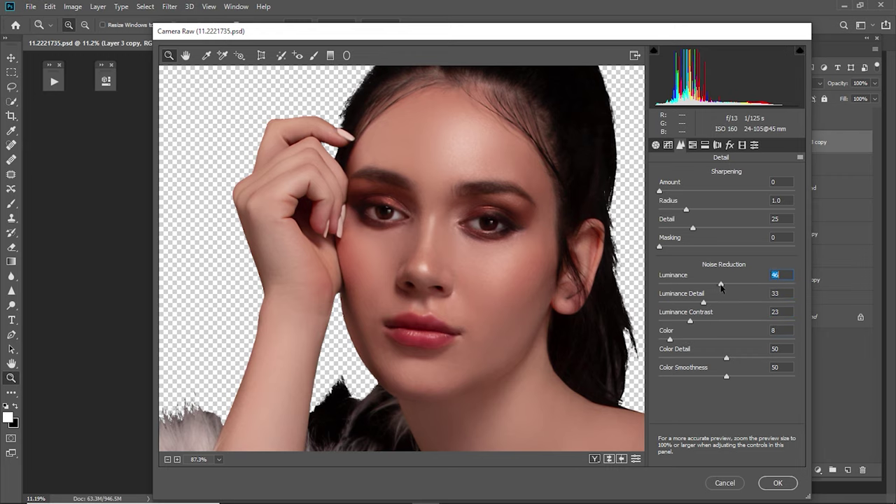
key(ctrl+minus)
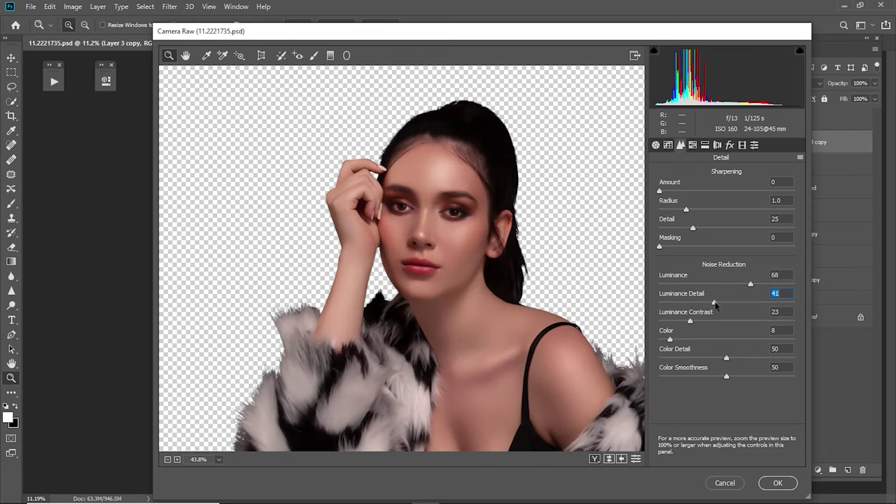
- Set sharpening Amount 60 and Detail 0, then apply the Camera Raw filter
click(693, 191)
click(659, 228)
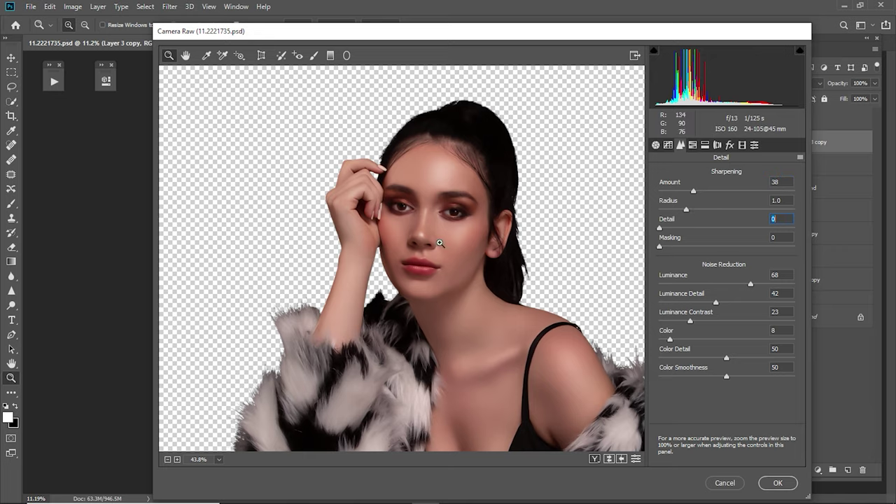
click(422, 239)
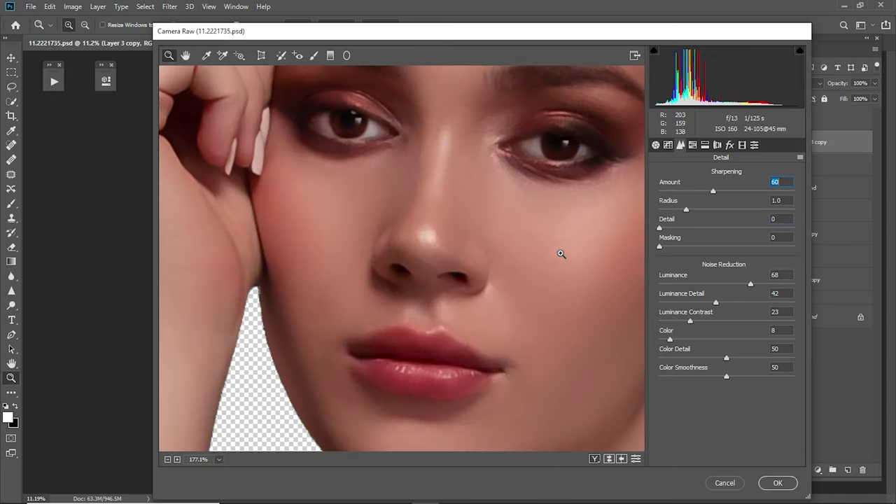
key(ctrl+minus)
key(Return)
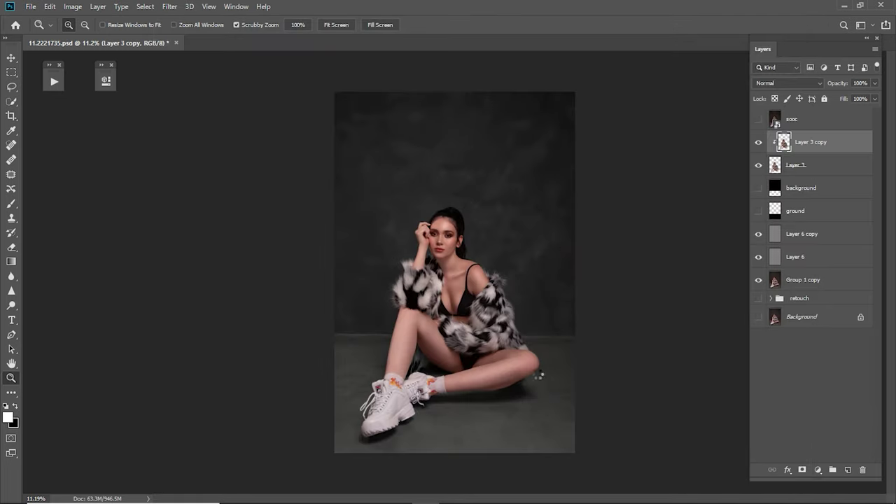
- Lower the Layer 3 copy's opacity to 70% while checking the face
drag(473, 319, 600, 226)
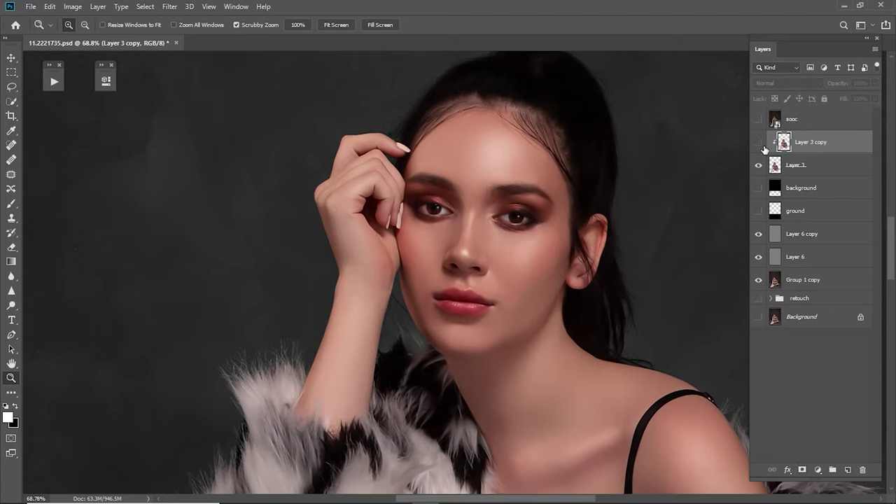
drag(600, 226, 642, 231)
drag(837, 84, 822, 87)
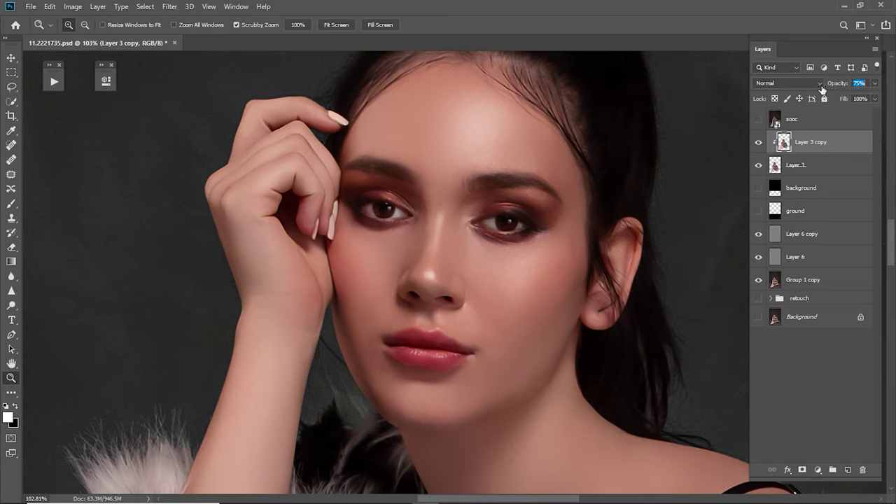
drag(561, 256, 518, 302)
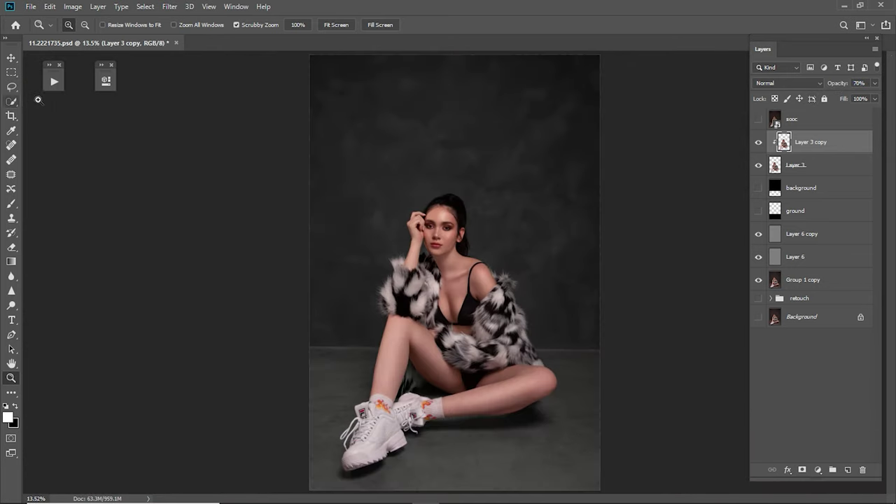
- Run the Sharpening action and clip the resulting 25% Sharpen 8-bit copy layer to the smoothed copy
click(56, 84)
click(124, 308)
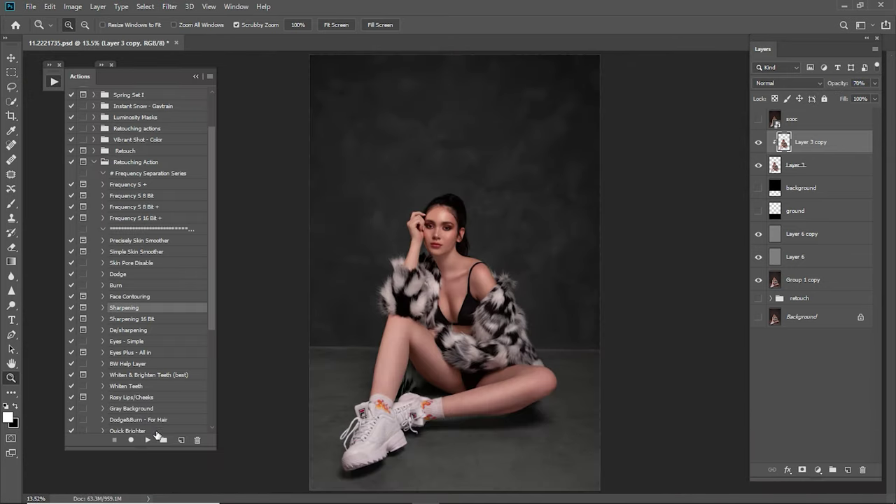
click(148, 440)
drag(434, 234, 532, 235)
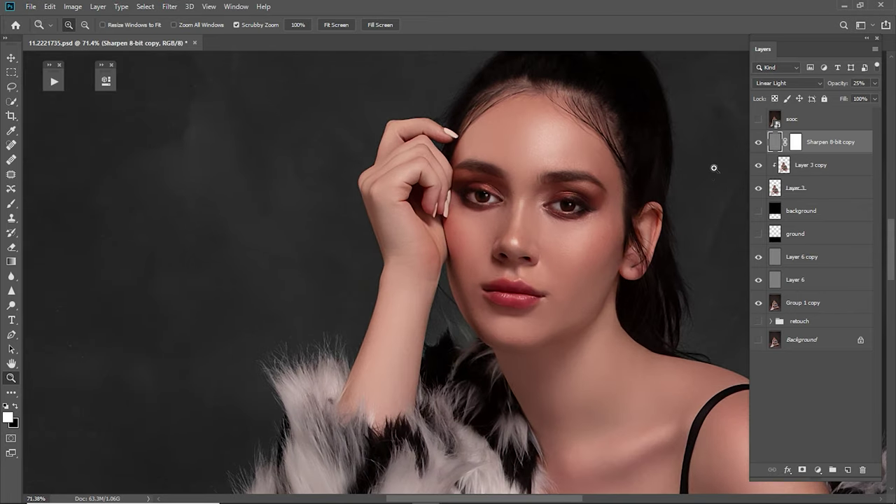
key(ctrl+alt+g)
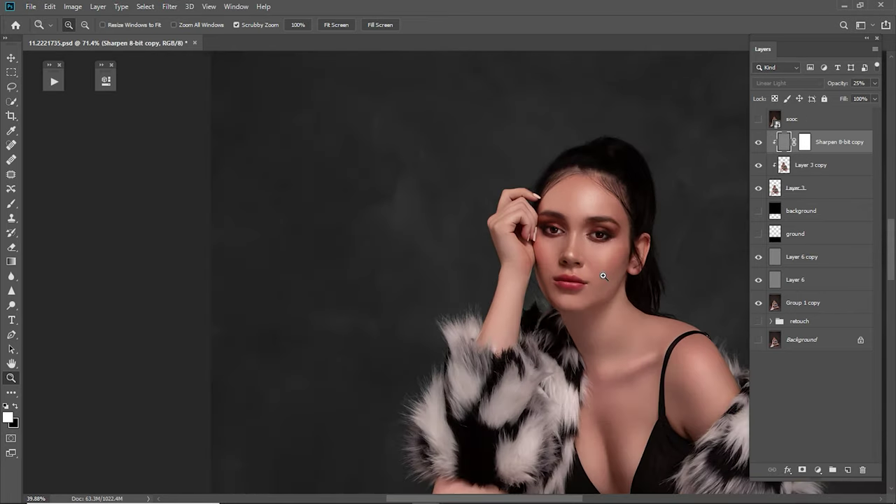
drag(610, 270, 592, 306)
drag(548, 222, 490, 224)
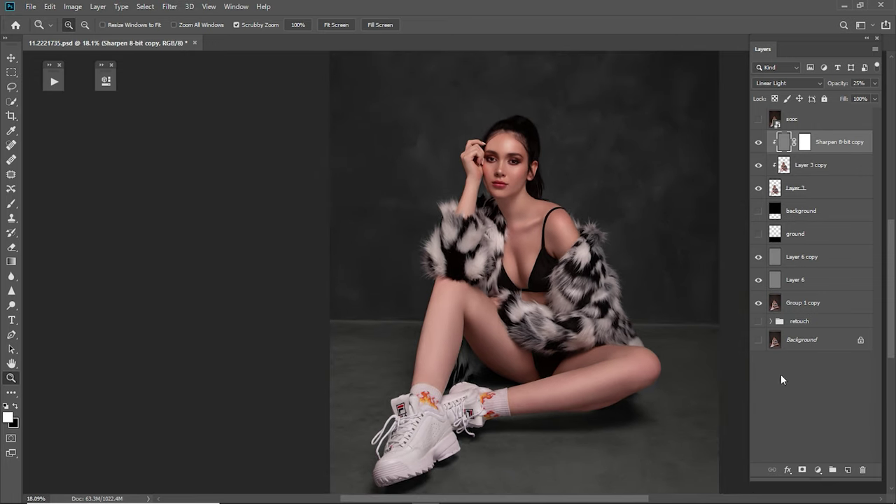
click(818, 470)
- Add a clipped Selective Color with Blacks Black +26 at 20% opacity
click(168, 125)
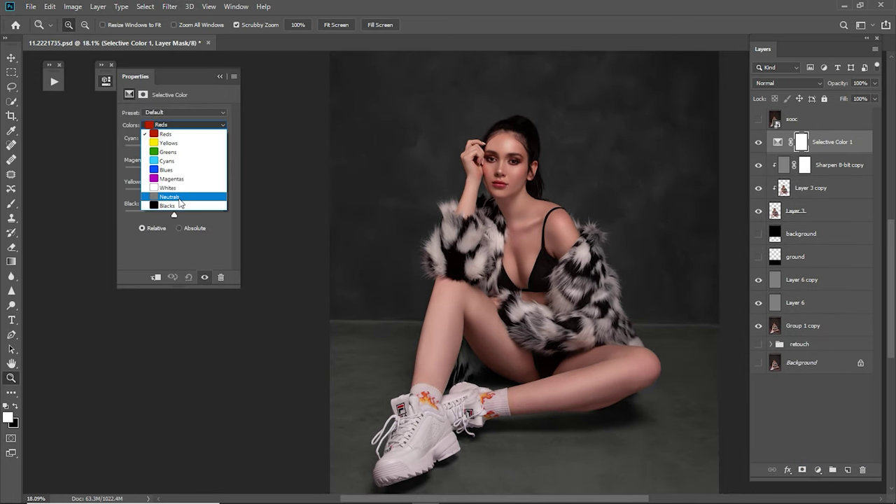
click(164, 201)
drag(175, 214, 187, 217)
key(ctrl+alt+g)
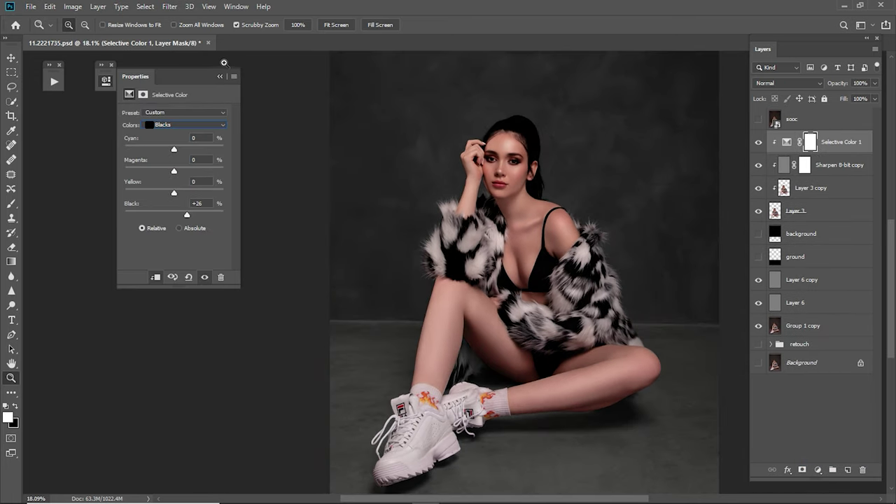
click(220, 77)
click(839, 84)
text(2)
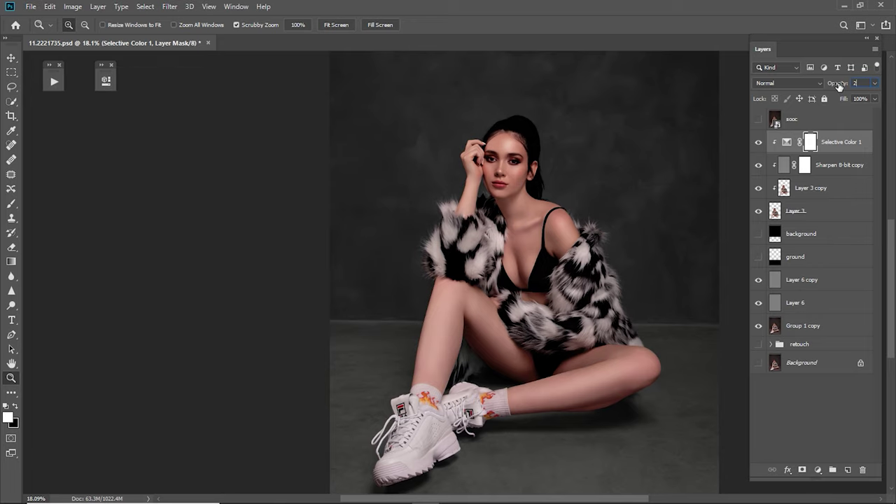
text(0)
key(Return)
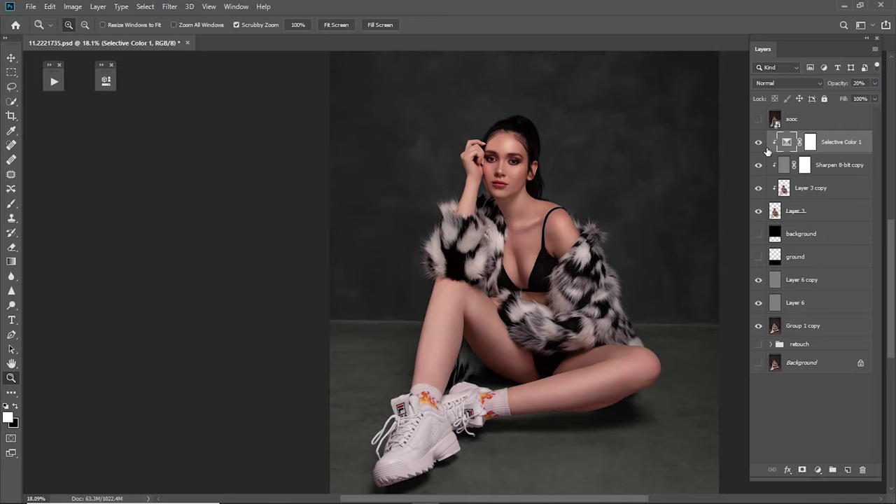
click(758, 142)
scroll(626, 372, down, 2)
- Add a Warming 85 Photo Filter clipped to the layer below
click(818, 470)
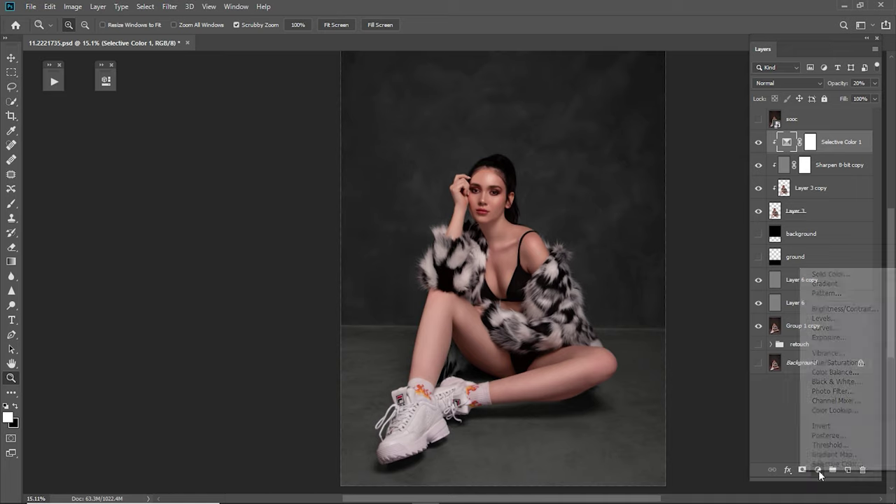
click(823, 393)
key(ctrl+alt+g)
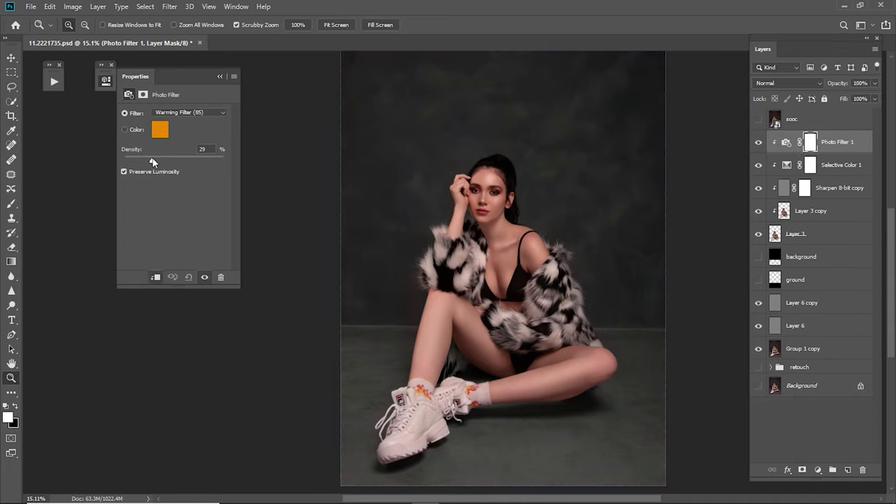
click(219, 76)
key(b)
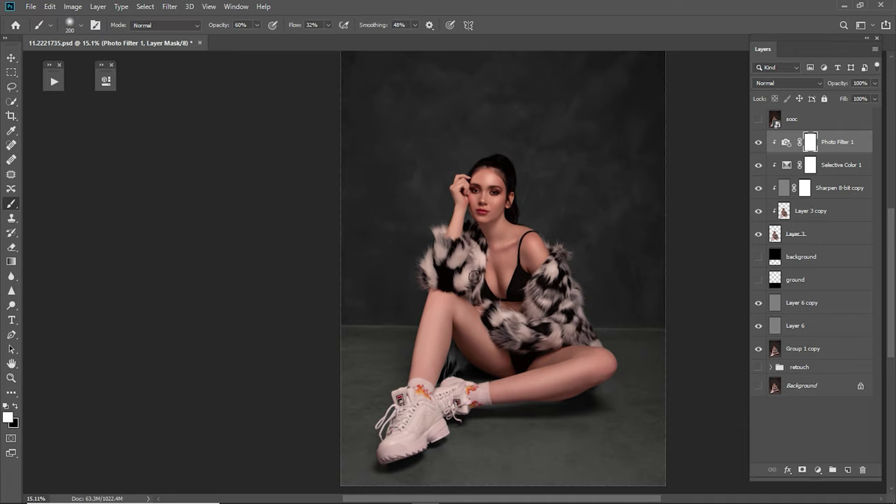
- Set up a black brush of about 500 pixels for masking
key(z)
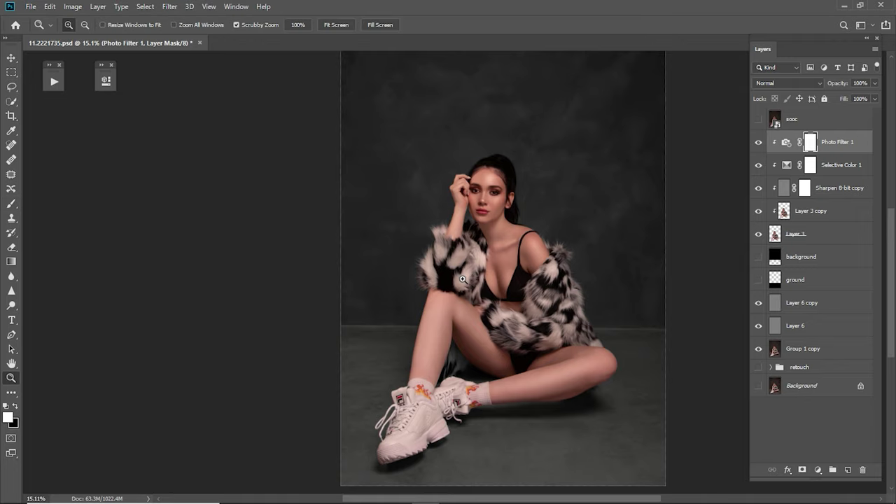
key(b)
right_click(465, 275)
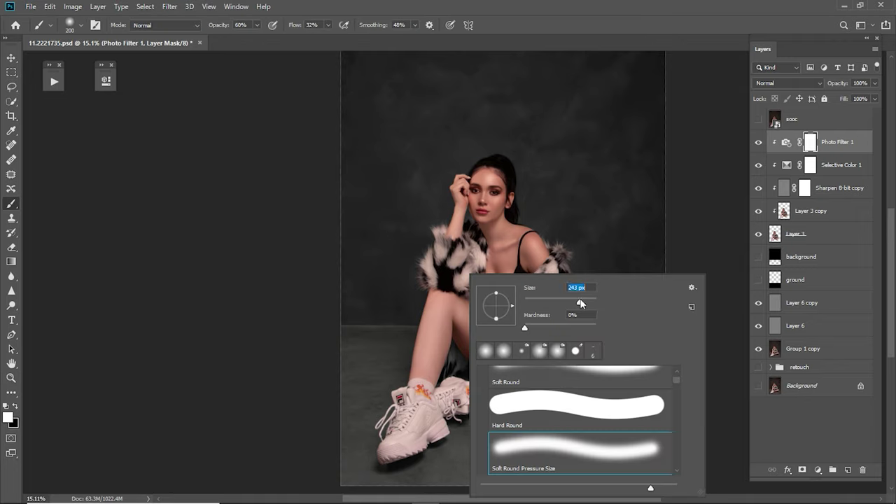
drag(581, 303, 585, 302)
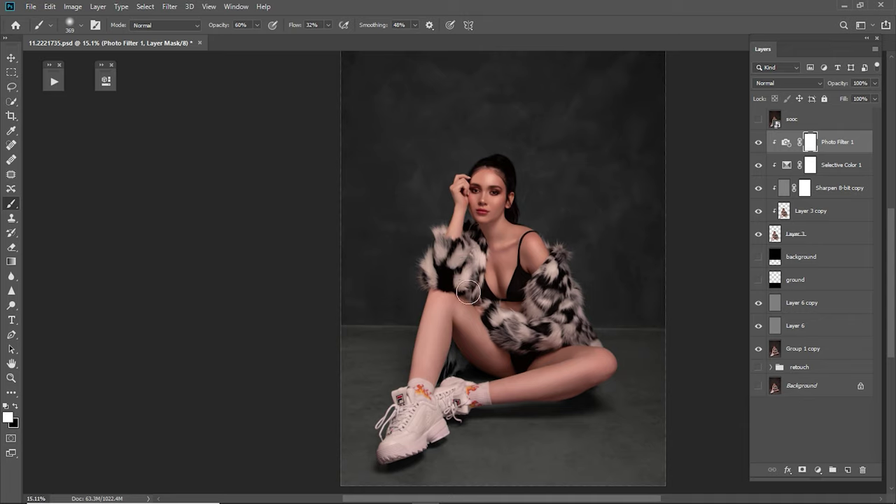
key(x)
key(bracketright)
key(bracketright)
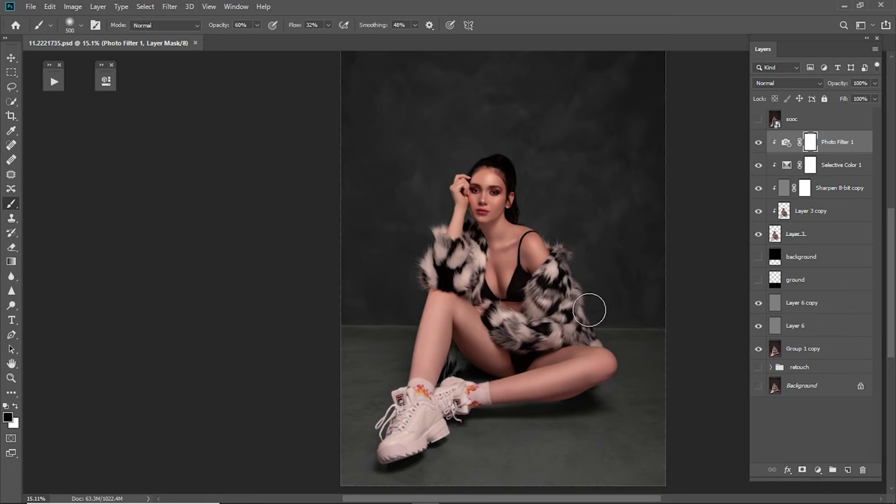
- Paint Photo Filter 1's mask black over the fur coat and lower its opacity to 62%
ctrl+click(774, 214)
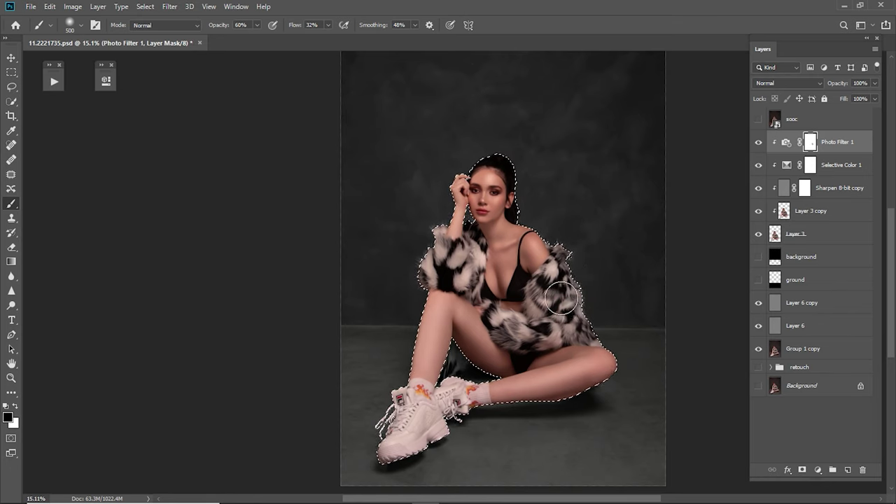
mouse_move(623, 292)
mouse_down()
mouse_move(569, 324)
mouse_move(564, 291)
mouse_move(539, 312)
mouse_move(515, 198)
mouse_move(441, 248)
mouse_move(472, 287)
mouse_move(473, 259)
mouse_up()
key(bracketleft)
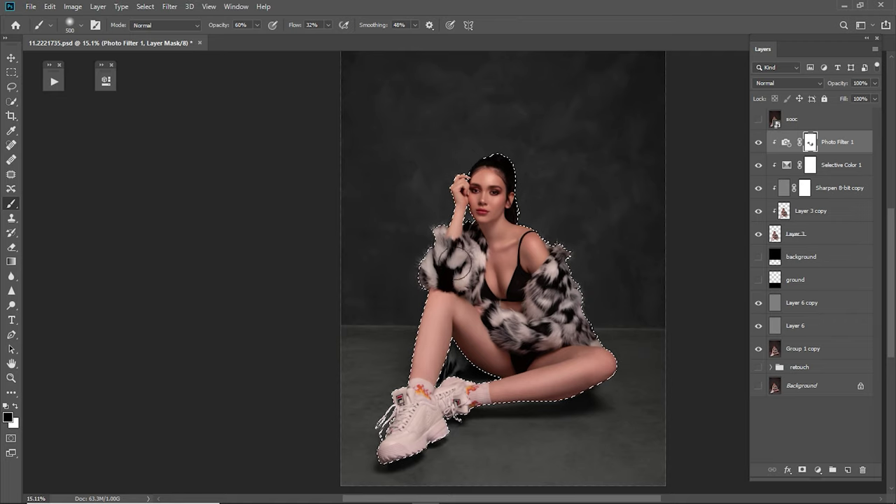
key(bracketright)
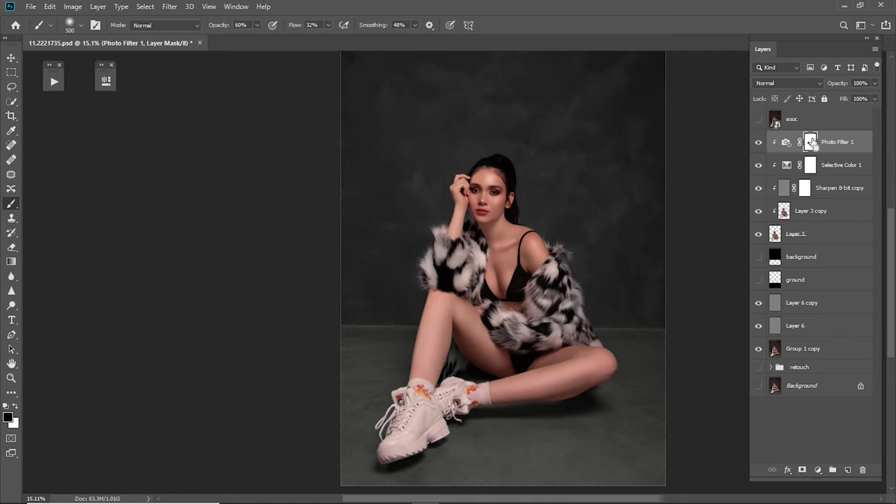
ctrl+click(810, 143)
key(ctrl+d)
key(x)
drag(830, 83, 813, 91)
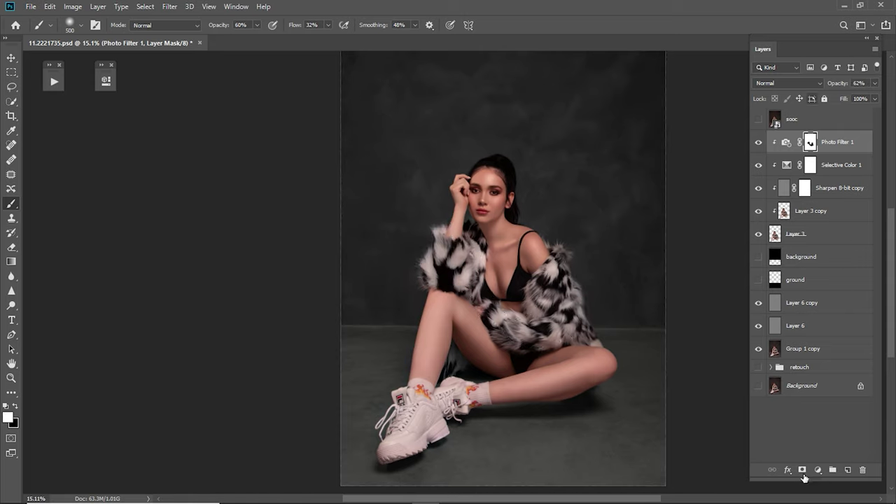
click(818, 470)
- Add a clipped Cooling Photo Filter in Screen mode at about 12–15% opacity
click(844, 393)
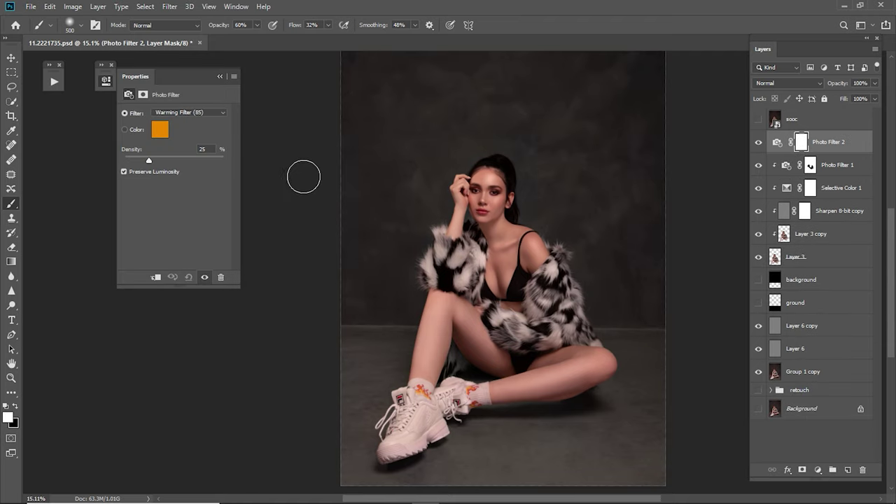
click(187, 112)
click(184, 170)
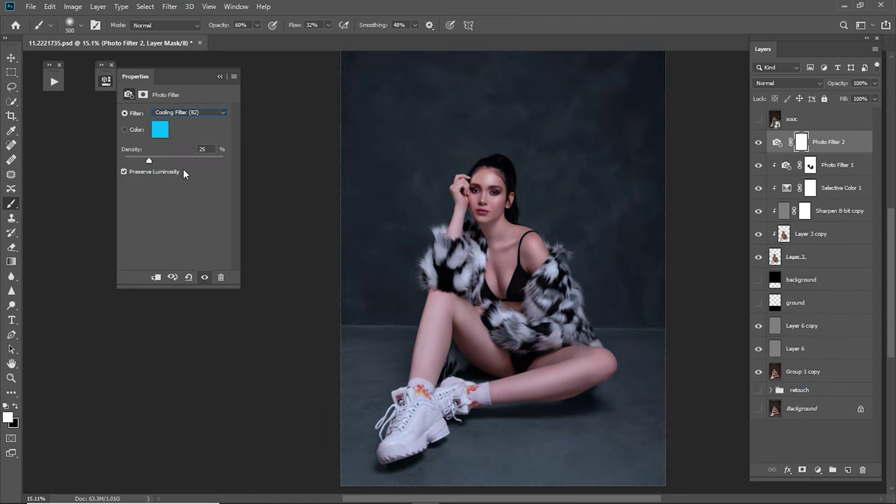
click(222, 77)
click(788, 82)
click(777, 176)
key(ctrl+alt+g)
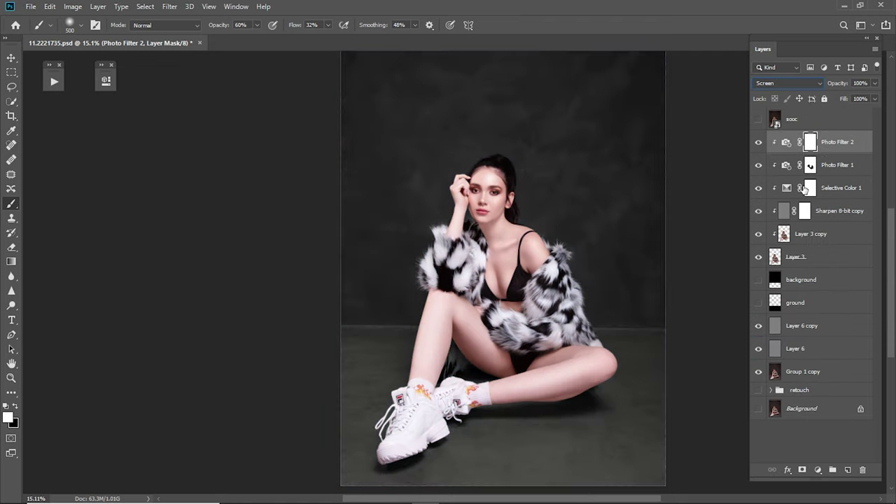
click(838, 83)
text(12)
key(Return)
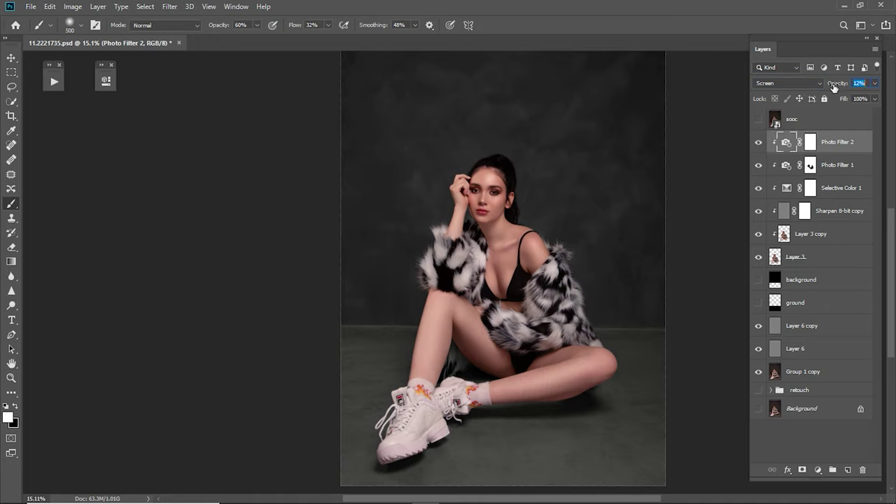
text(15)
click(759, 142)
click(758, 143)
- Add a clipped 20% Selective Color layer trimming yellow from the blacks
click(824, 472)
click(806, 486)
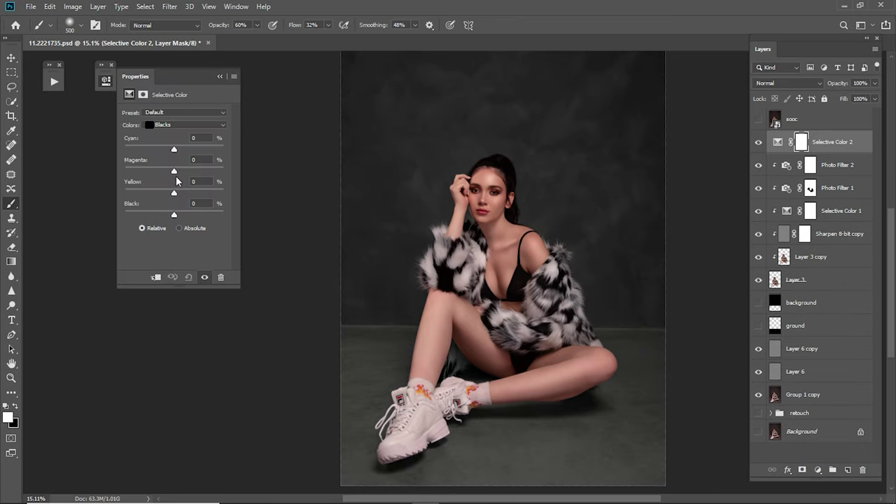
drag(174, 194, 169, 195)
key(ctrl+alt+g)
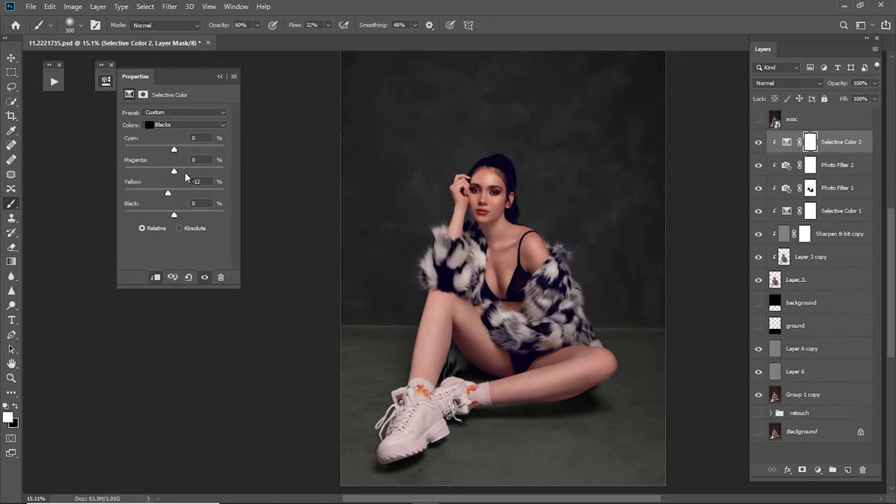
click(220, 77)
click(839, 85)
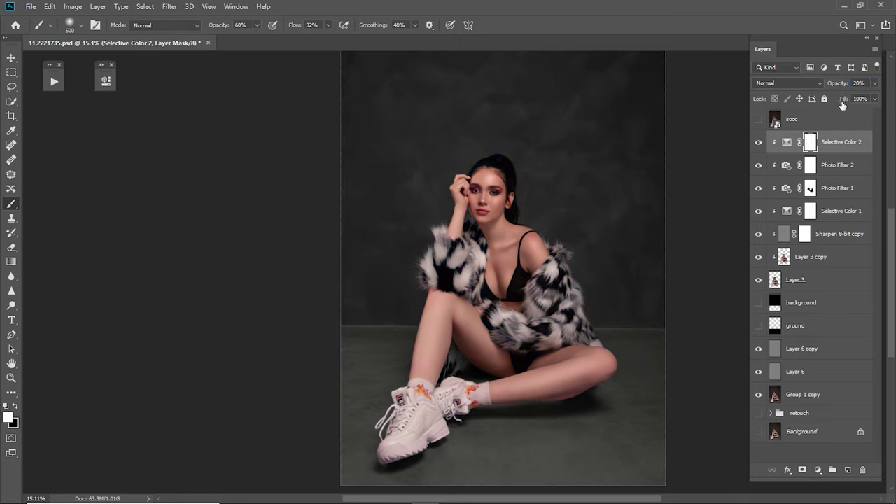
key(z)
drag(717, 198, 552, 205)
click(48, 65)
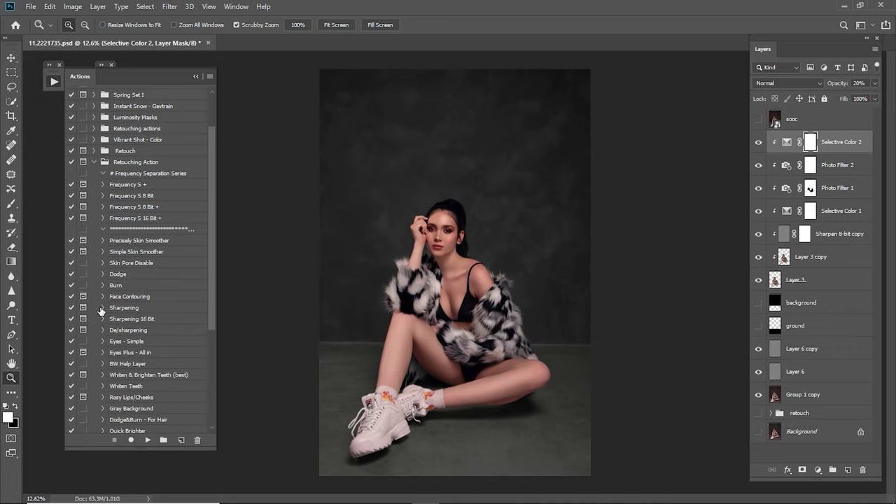
- Run the Face Contouring action and show the resulting Contour layer
click(116, 300)
click(149, 442)
click(424, 195)
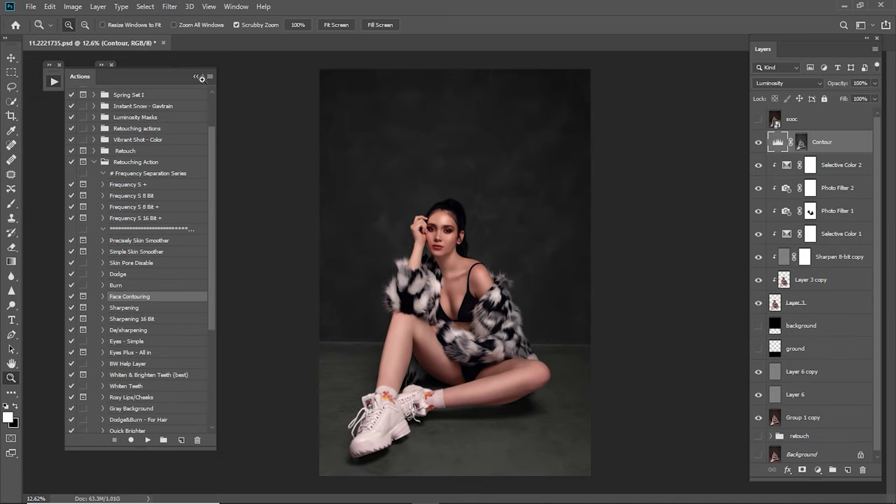
click(197, 76)
click(757, 165)
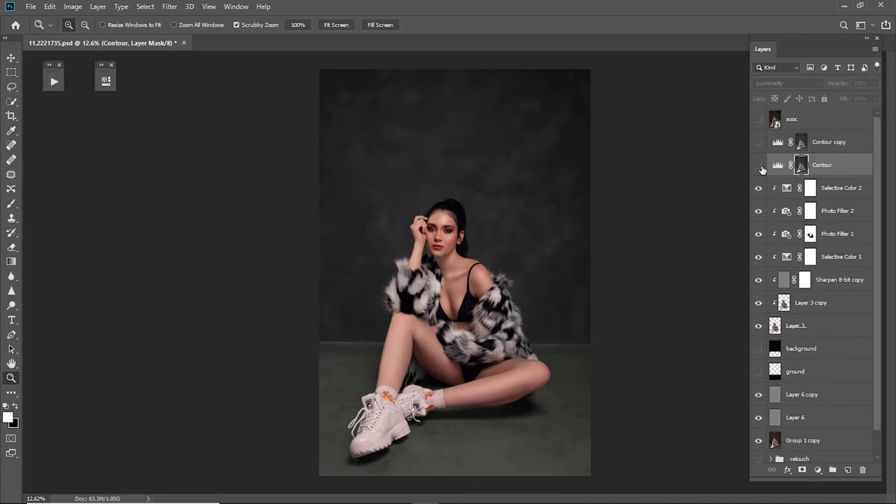
- Darken the Contour levels, clip the layer, and move it below Selective Color 1
double_click(777, 164)
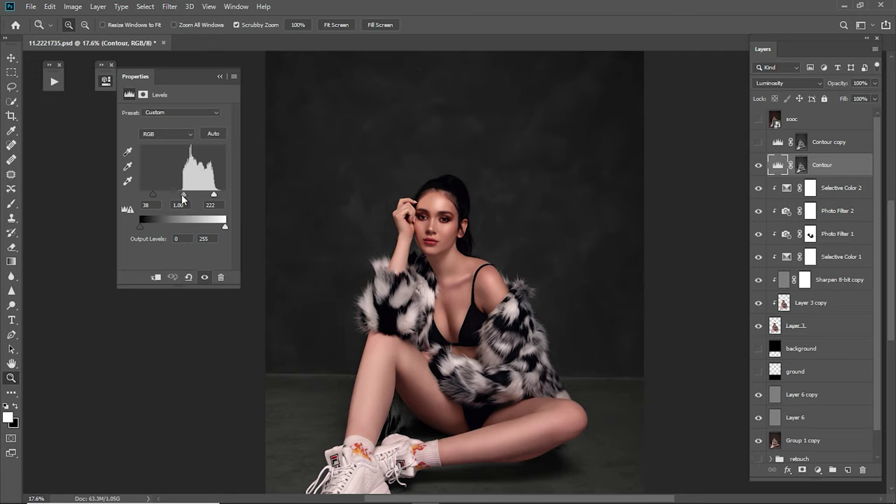
drag(188, 196, 214, 197)
mouse_move(141, 199)
mouse_down()
mouse_move(225, 195)
mouse_move(216, 198)
mouse_up()
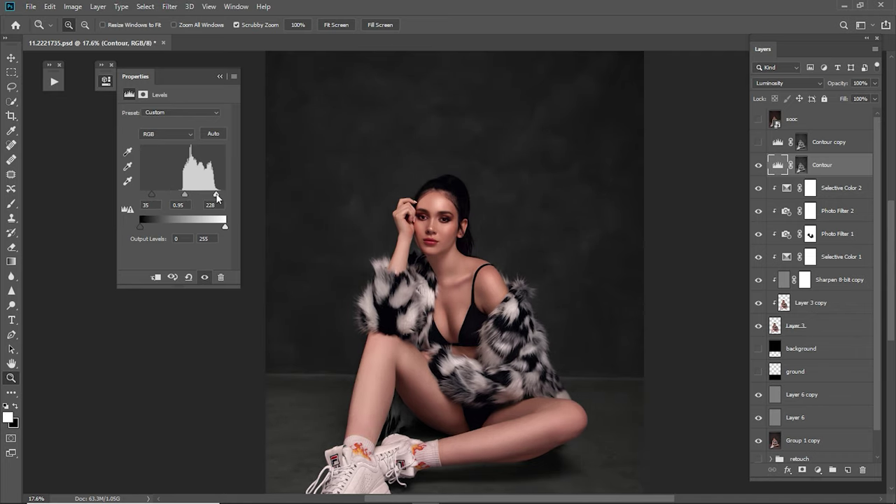
click(220, 83)
drag(396, 183, 382, 184)
alt+click(829, 176)
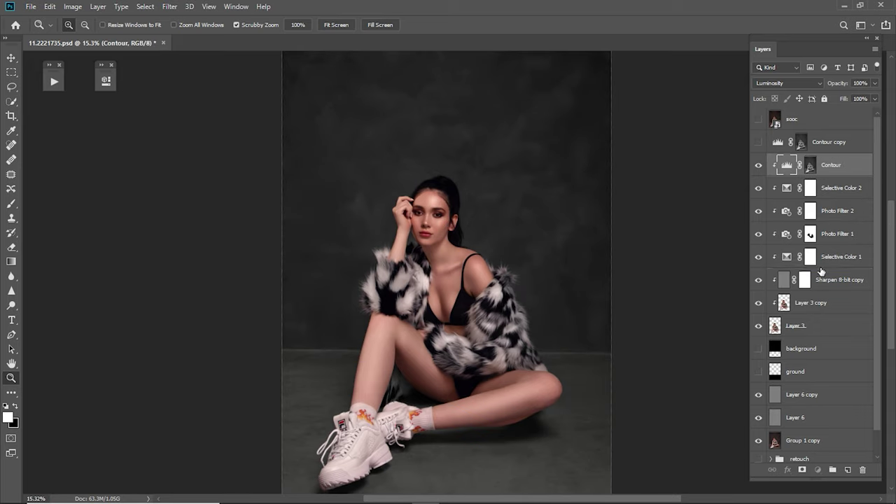
drag(822, 271, 821, 269)
drag(537, 303, 528, 300)
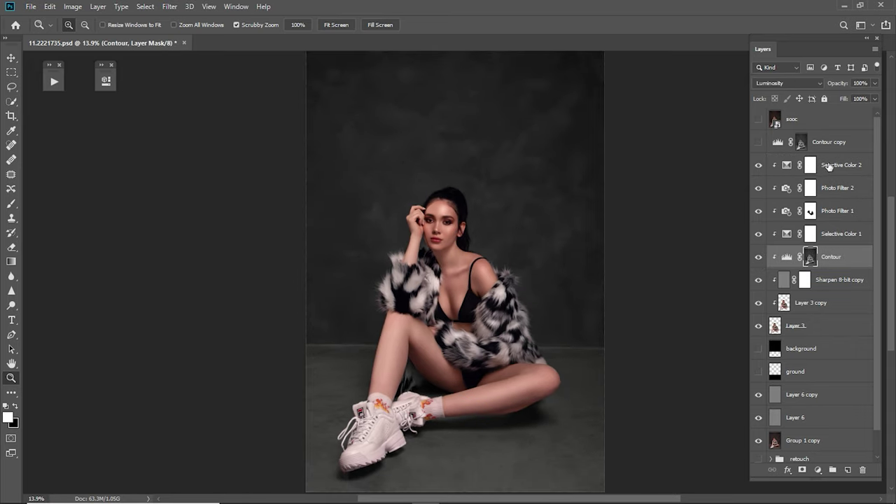
- Show Contour copy with levels input 38–232, then hide grading layers down to Layer 3 copy
click(829, 166)
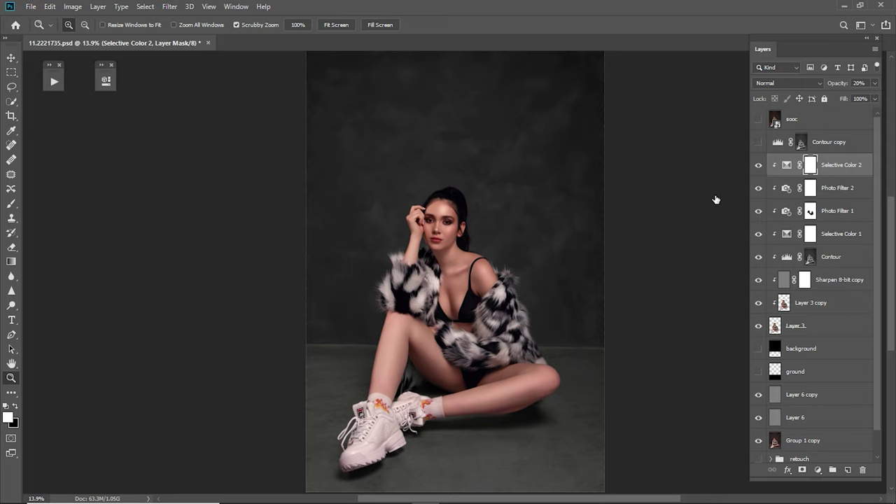
drag(579, 262, 569, 262)
click(757, 144)
click(810, 145)
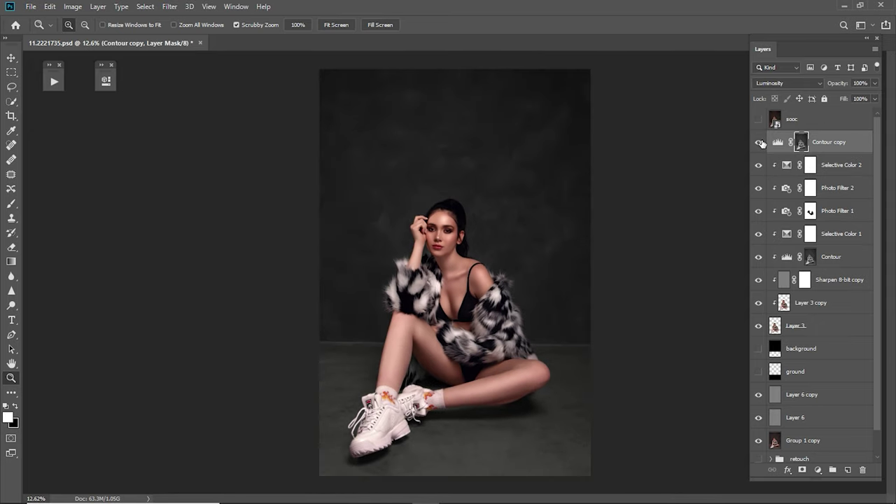
double_click(778, 143)
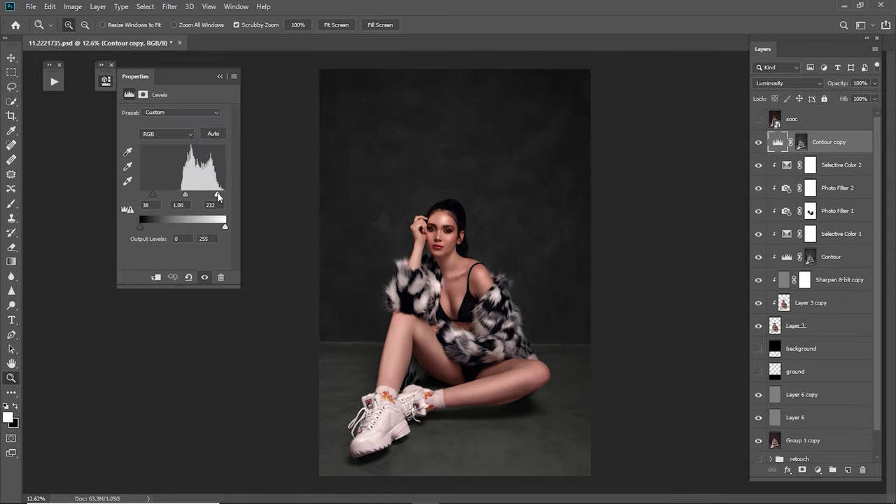
click(220, 76)
drag(496, 216, 490, 190)
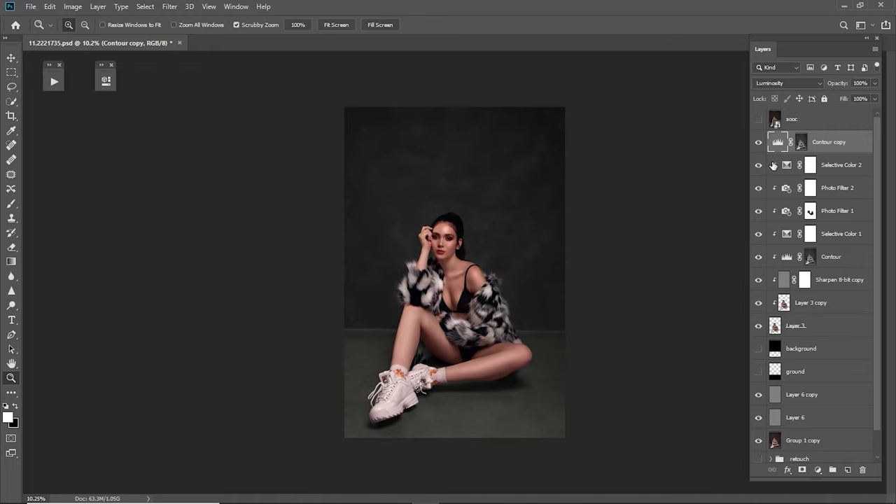
mouse_move(613, 353)
mouse_down()
mouse_move(638, 354)
mouse_move(618, 358)
mouse_up()
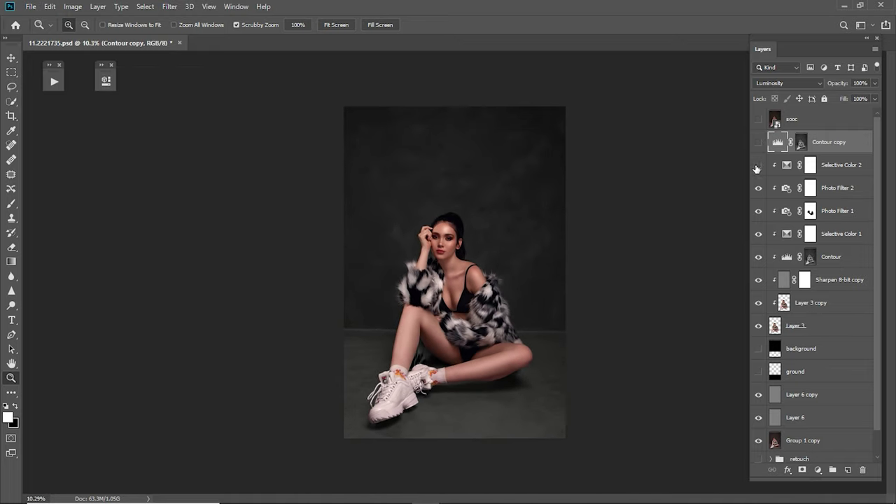
drag(757, 168, 757, 303)
click(804, 350)
- Add a Selective Color layer shifting the Neutrals toward teal, at 69% opacity
click(818, 470)
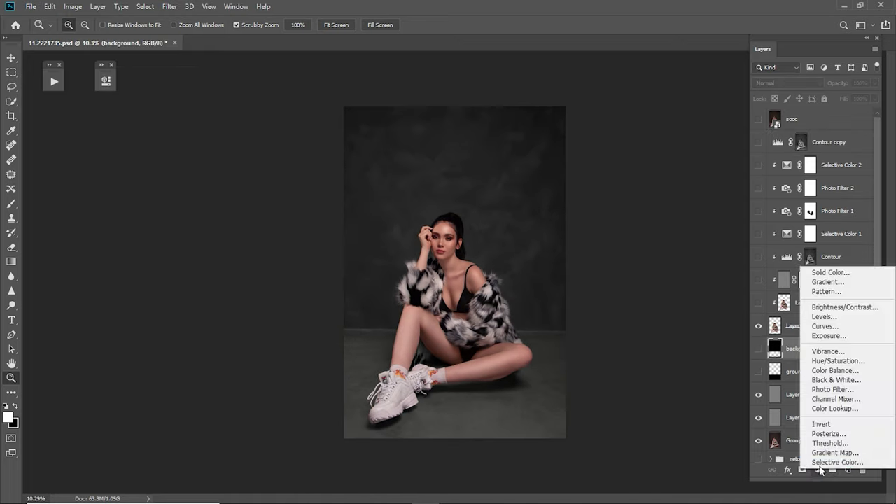
click(186, 125)
click(178, 193)
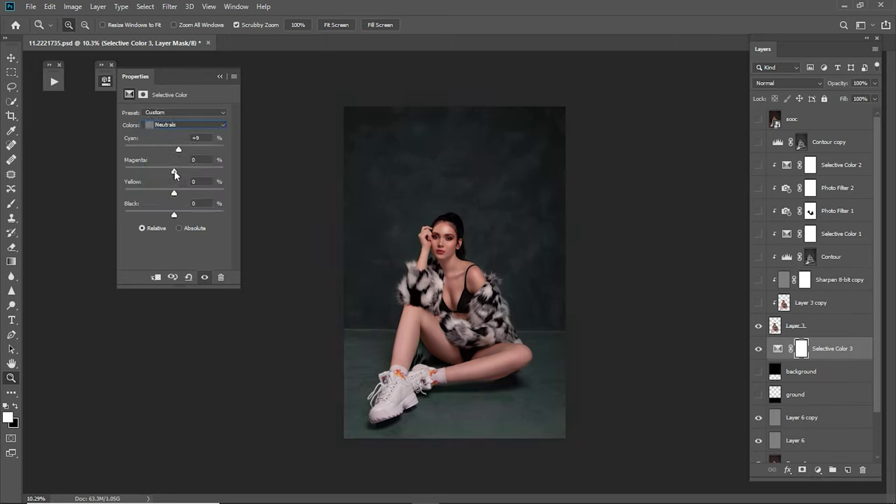
mouse_move(174, 171)
mouse_down()
mouse_move(167, 194)
mouse_move(179, 216)
mouse_up()
click(220, 77)
drag(839, 84, 821, 87)
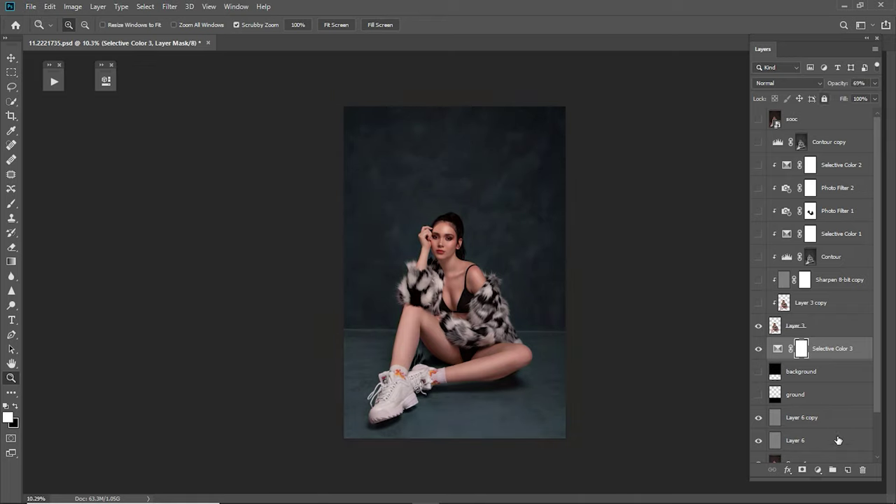
- Add a Hue/Saturation layer tinting the backdrop teal at 25% opacity
click(818, 470)
click(838, 364)
mouse_move(173, 155)
mouse_down()
mouse_move(156, 155)
mouse_move(225, 175)
mouse_move(175, 172)
mouse_move(194, 185)
mouse_move(166, 202)
mouse_up()
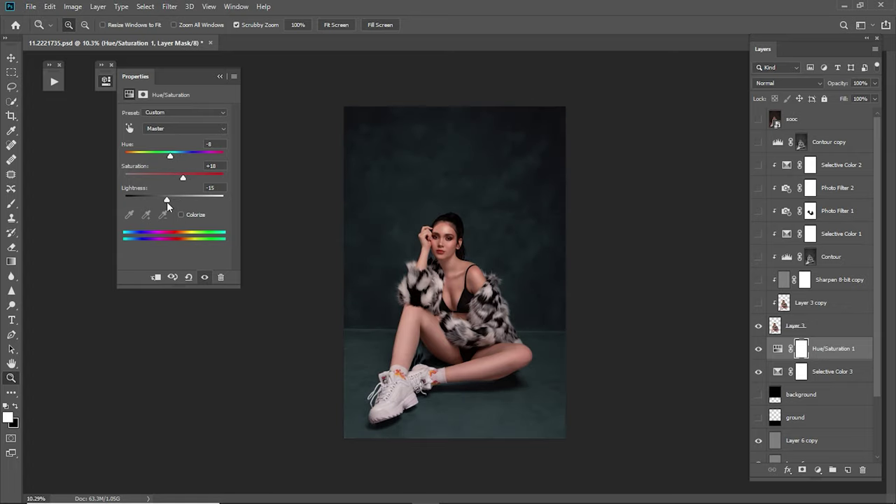
click(220, 75)
text(25)
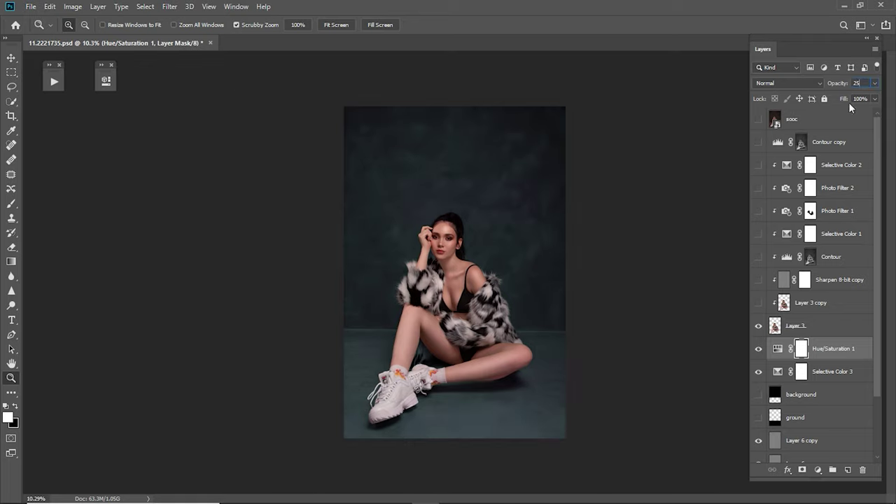
- Turn the retouch layers back on and group Contour copy through Layer 3 as Group 3
click(825, 369)
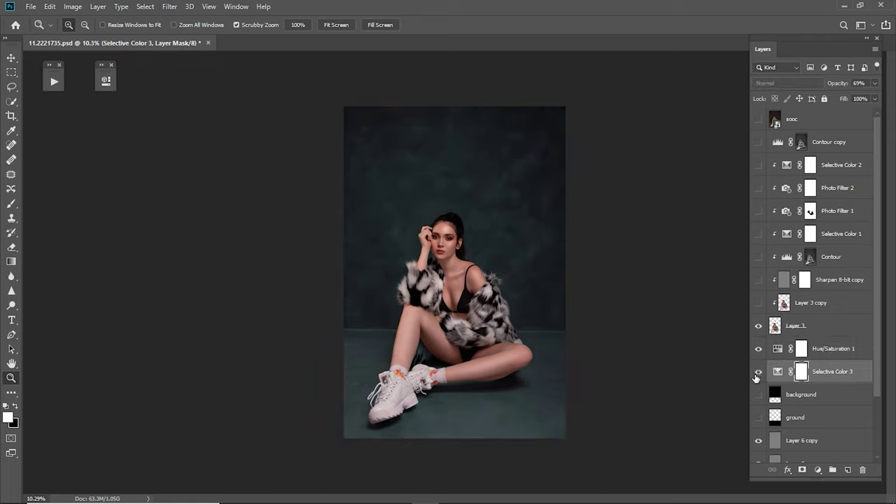
click(853, 84)
click(790, 307)
drag(758, 280, 759, 142)
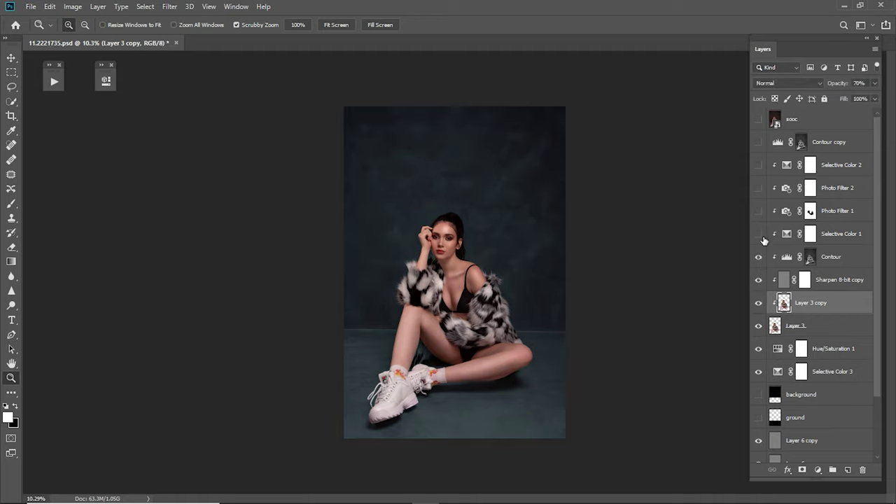
click(840, 143)
shift+click(821, 327)
key(ctrl+g)
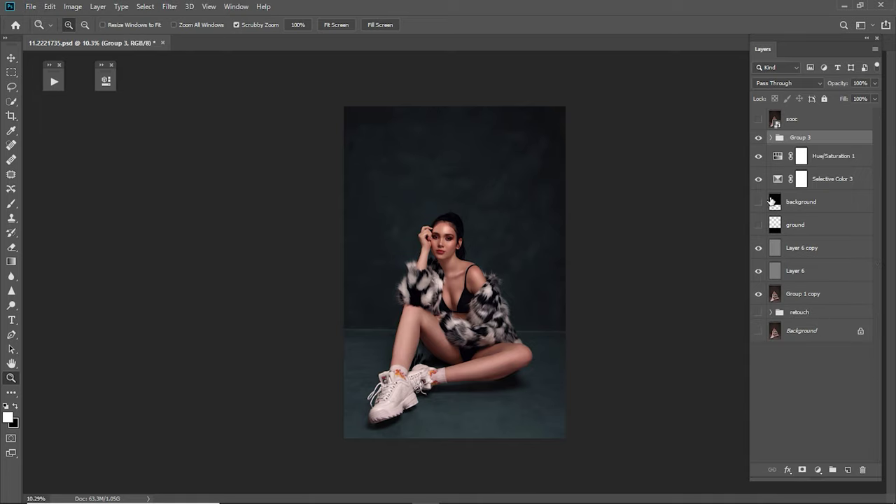
- Hide Hue/Saturation 1 and Selective Color 3, then select Layer 6 copy
click(758, 156)
click(759, 179)
click(802, 248)
- Add a Levels layer with midtones 0.94 and white point 211
click(818, 469)
click(813, 310)
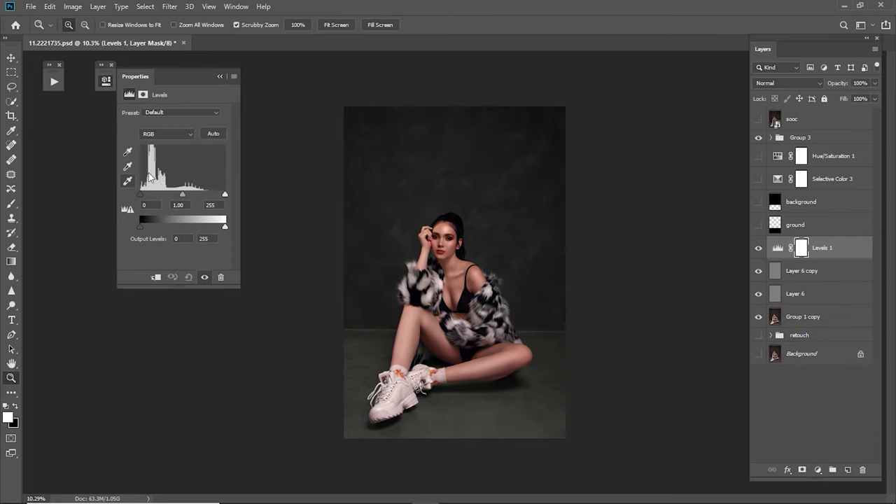
drag(182, 194, 215, 196)
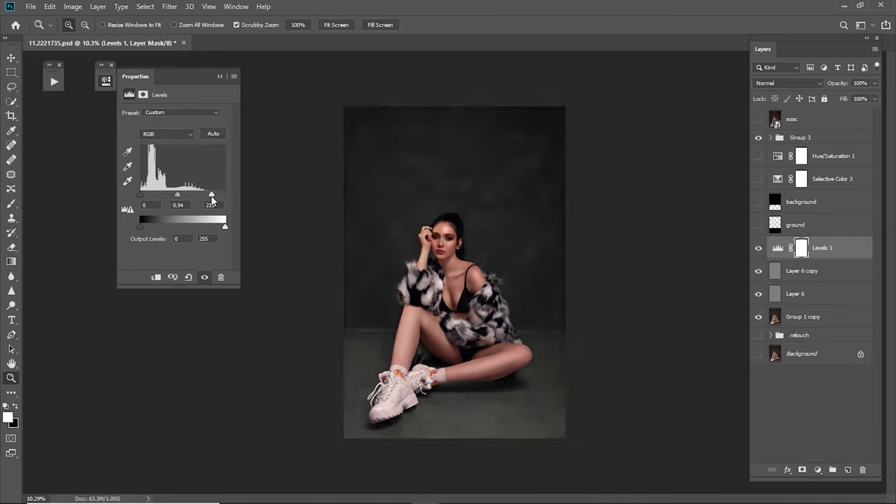
drag(141, 195, 144, 196)
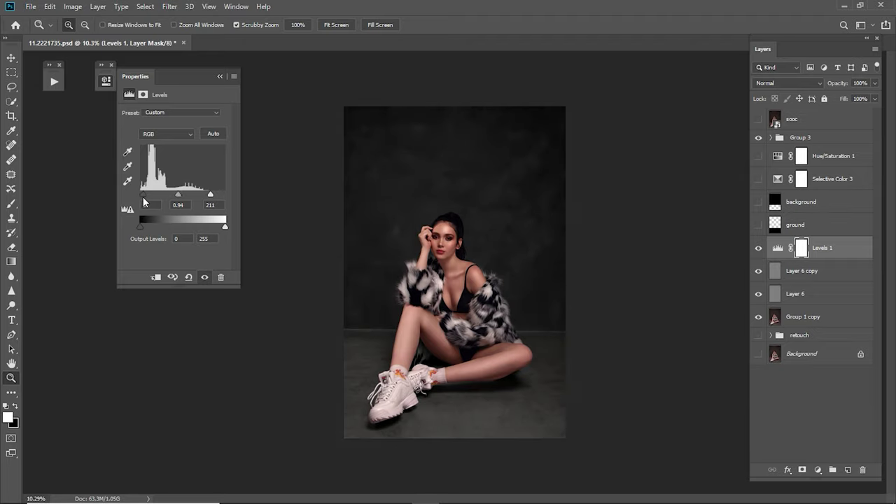
click(105, 80)
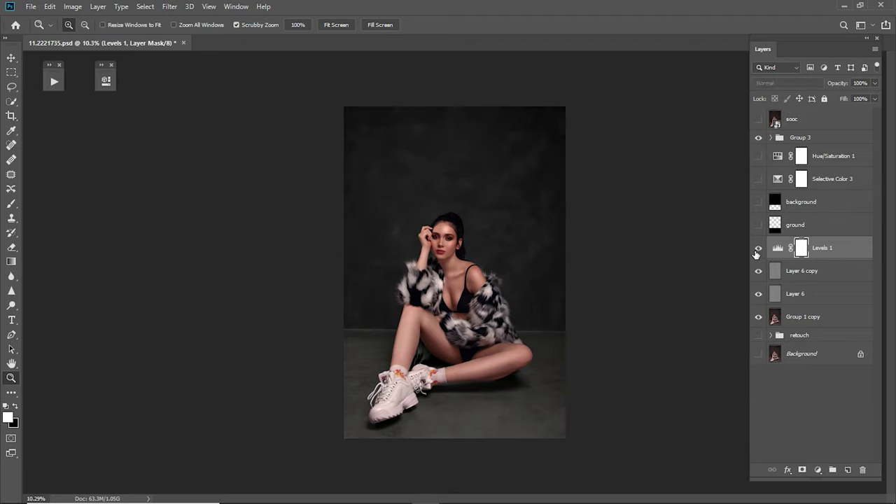
click(758, 138)
- Lower Levels 1 to 41%, then add a 20% Curves layer with a raised black point
click(760, 140)
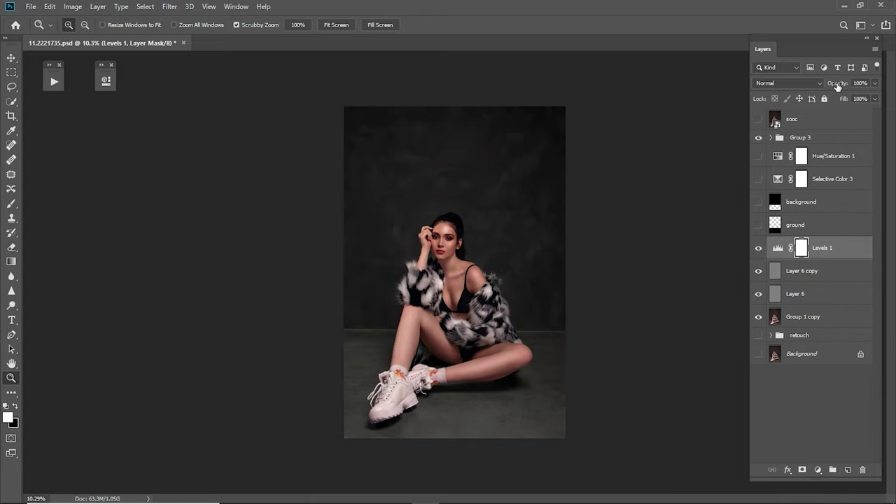
drag(837, 84, 798, 98)
click(818, 470)
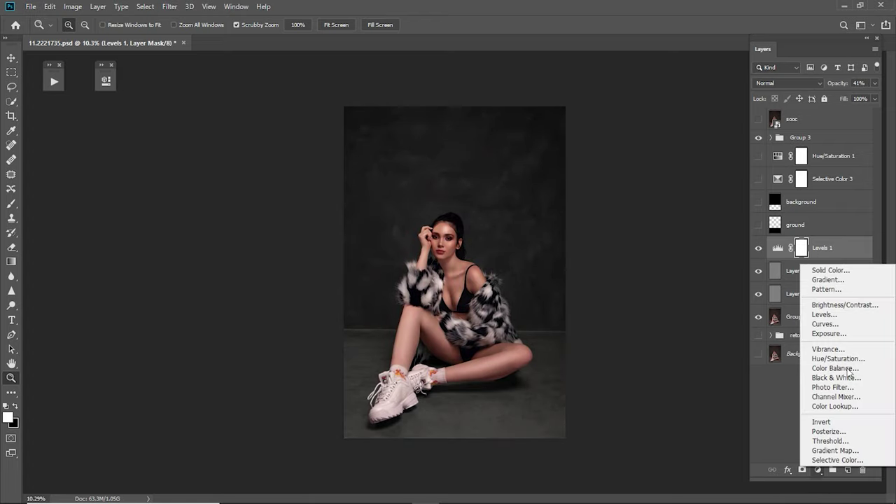
click(819, 324)
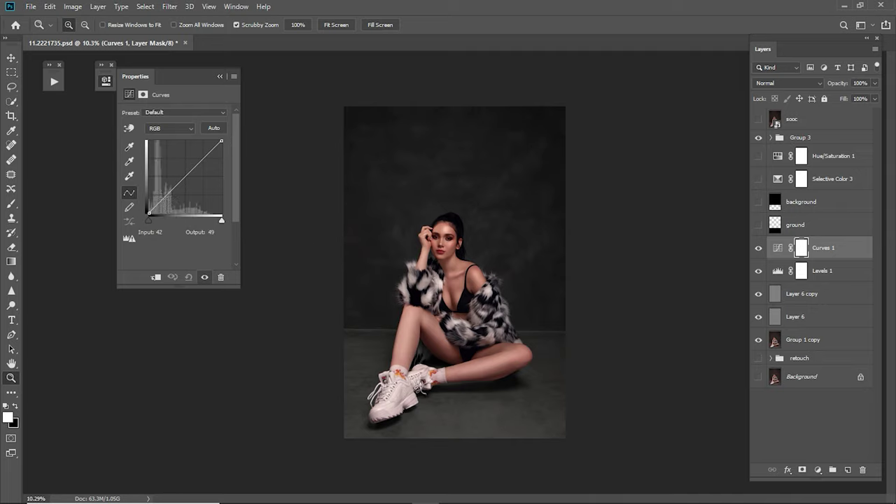
drag(168, 194, 206, 163)
drag(148, 214, 148, 208)
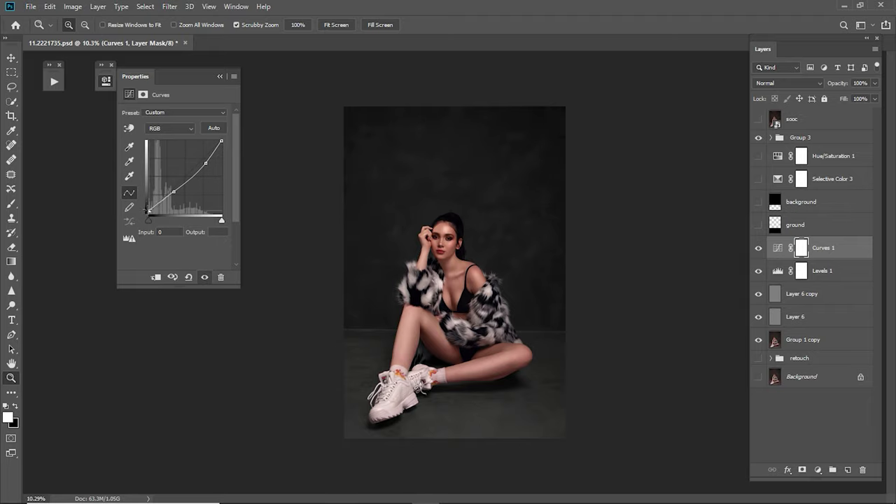
click(220, 77)
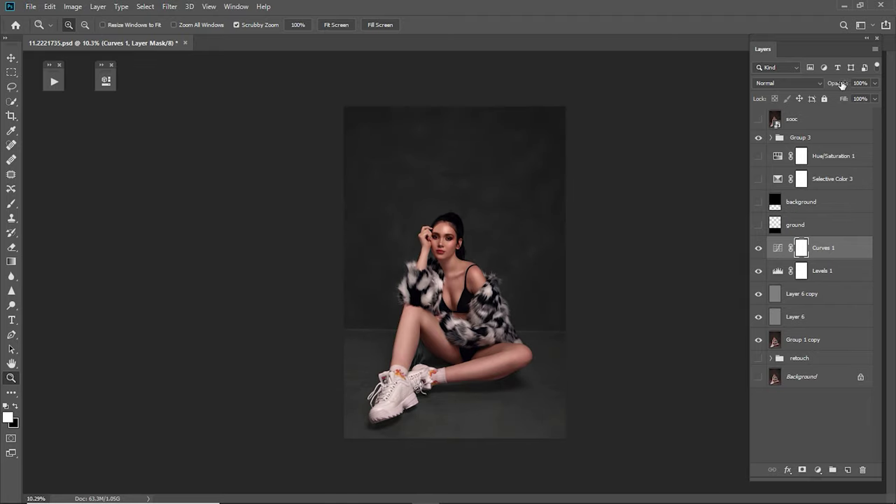
click(860, 83)
text(20)
key(Return)
- Turn the Hue/Saturation 1 teal tint back on and inspect Group 3's contents
shift+click(835, 276)
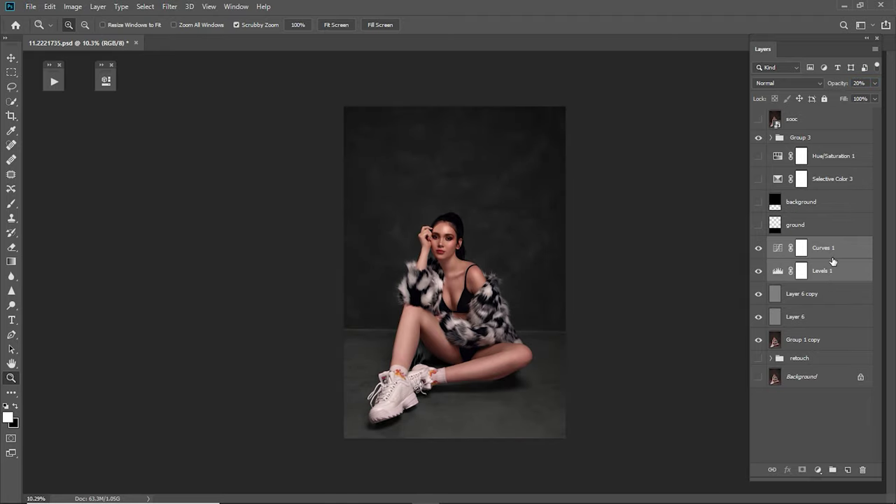
click(828, 158)
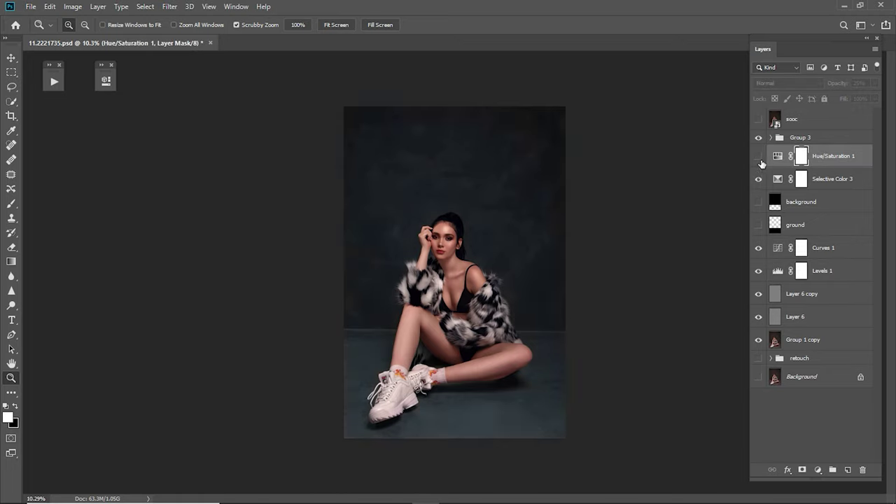
click(758, 155)
click(788, 138)
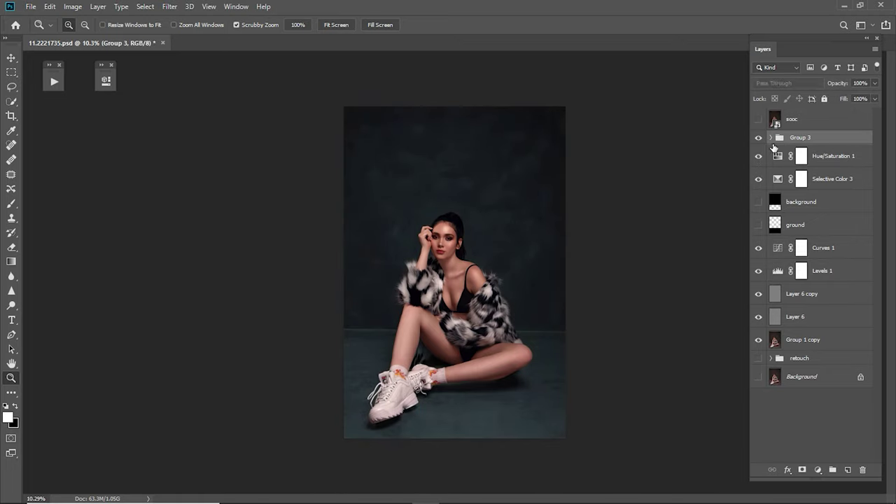
click(771, 138)
click(758, 156)
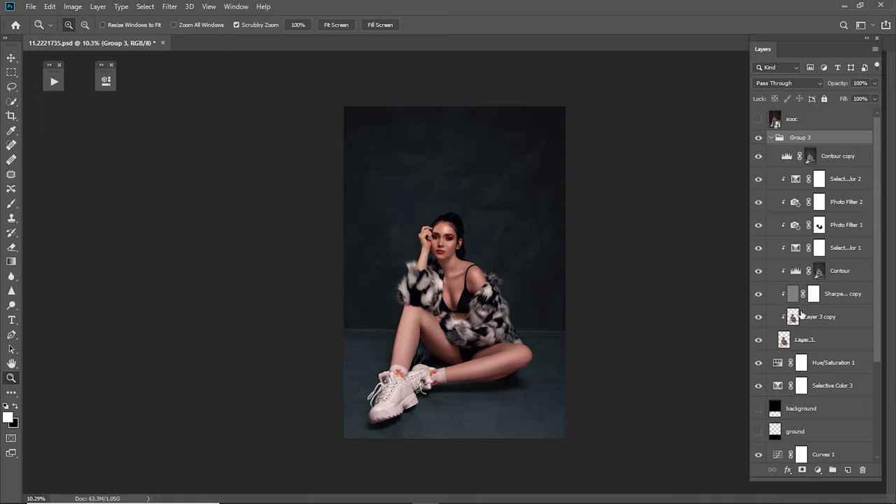
click(771, 138)
- Re-enable Selective Color 3 and select Group 3 so new layers go on top
click(816, 254)
click(809, 278)
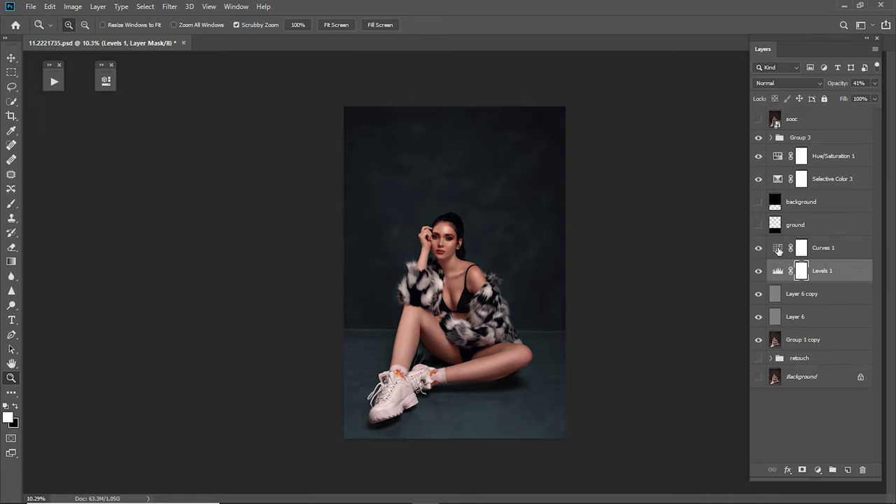
click(777, 179)
click(759, 179)
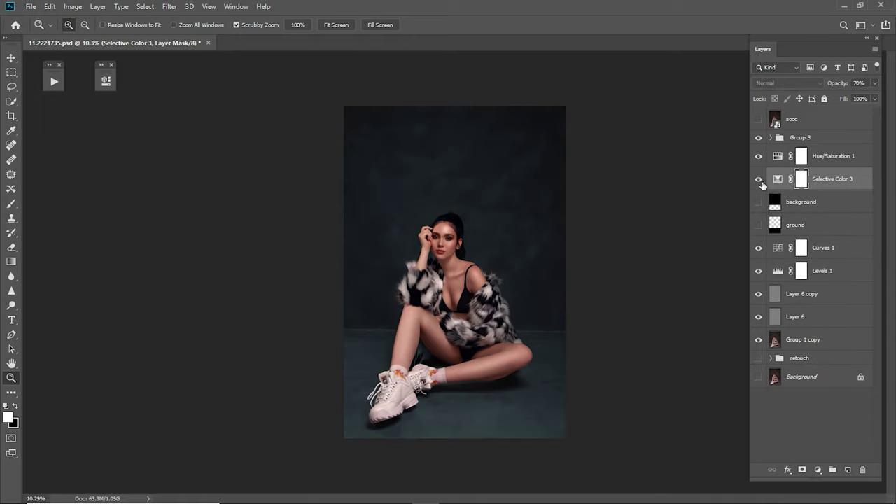
click(796, 157)
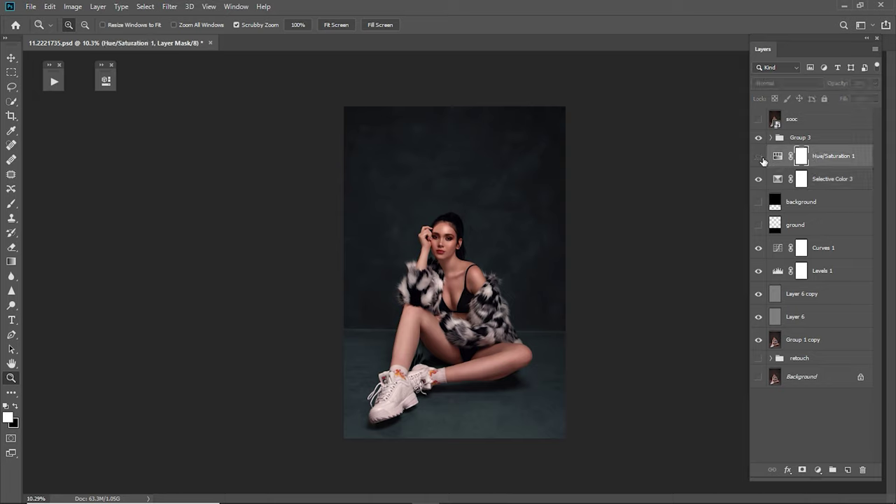
click(781, 139)
click(818, 472)
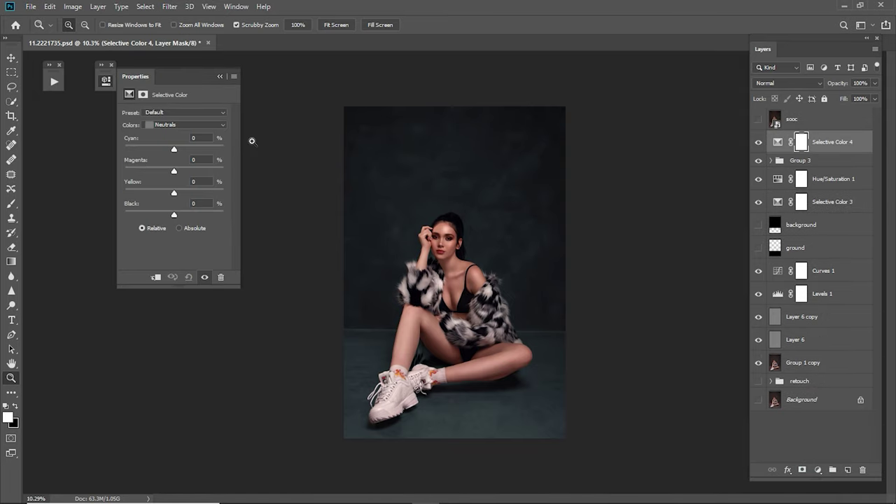
- Add Selective Color 4 reducing cyan in the Cyans and Blues, with Blues Yellow +14
click(198, 125)
click(168, 161)
mouse_move(174, 149)
mouse_down()
mouse_move(143, 149)
mouse_move(174, 170)
mouse_up()
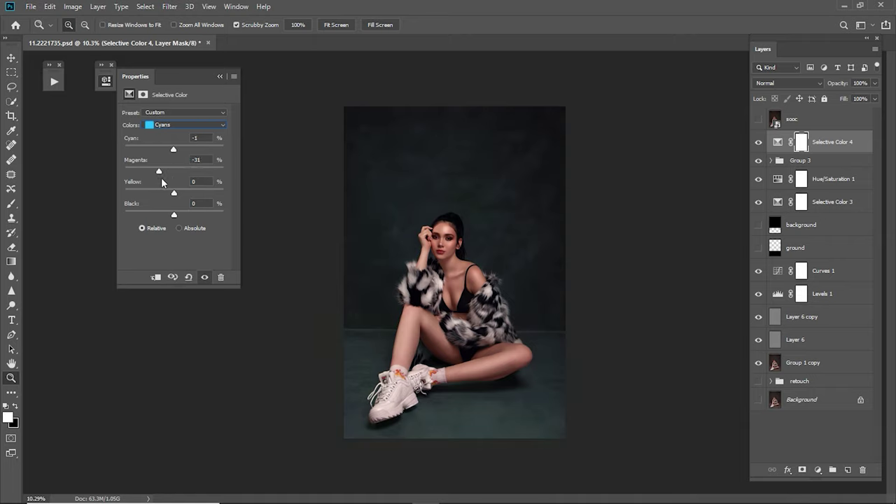
drag(175, 214, 204, 212)
click(175, 125)
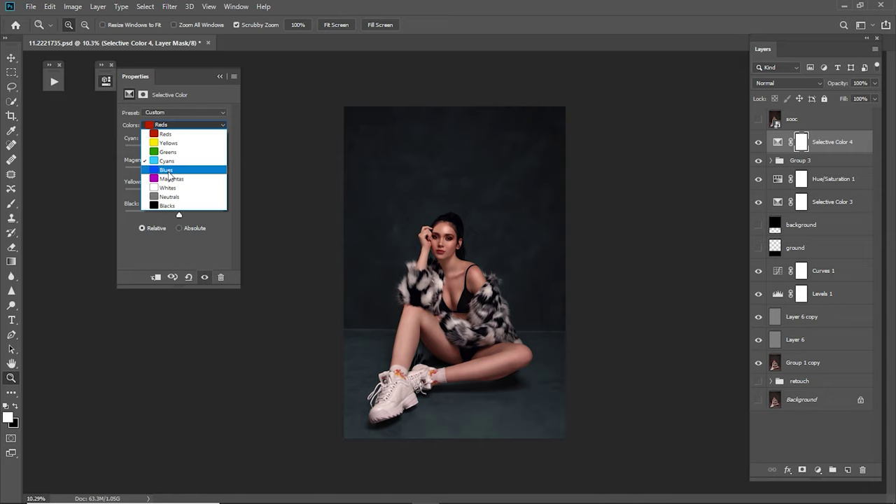
click(168, 167)
mouse_move(173, 149)
mouse_down()
mouse_move(143, 150)
mouse_move(181, 171)
mouse_up()
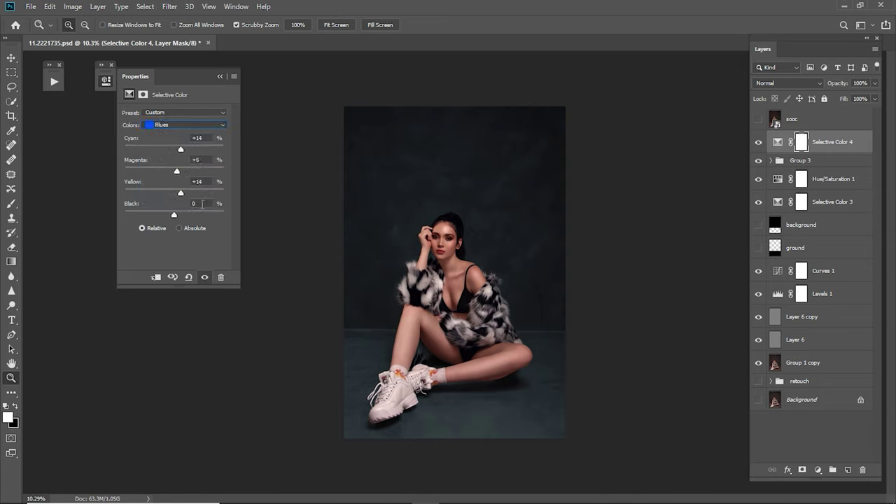
click(152, 208)
click(225, 59)
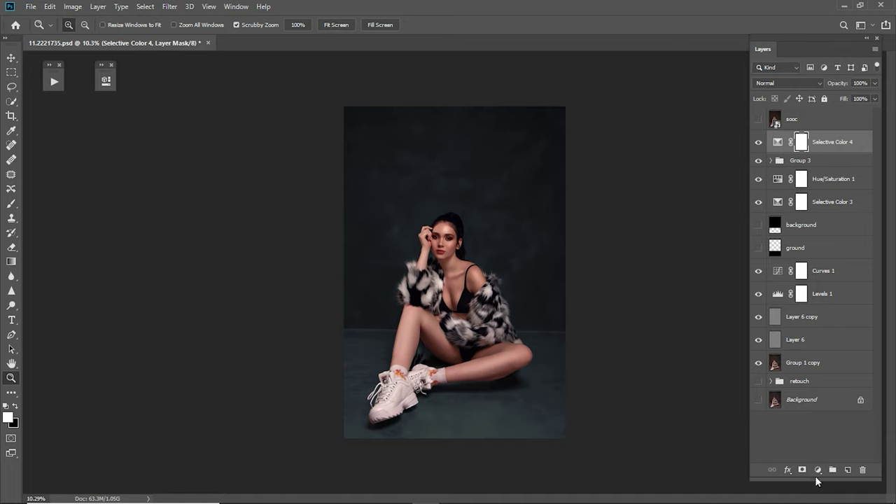
- Add Selective Color 5 with Blacks Cyan −8 at 20% opacity
click(818, 470)
click(185, 124)
click(175, 203)
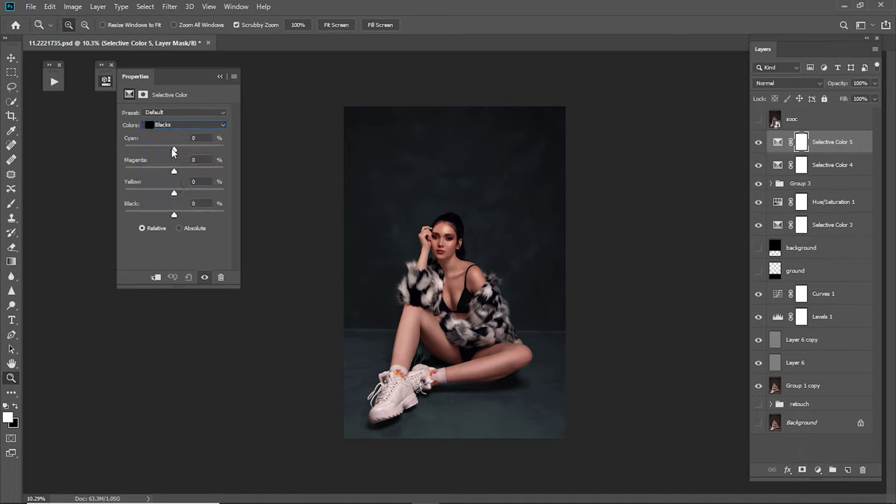
drag(173, 150, 174, 217)
click(220, 76)
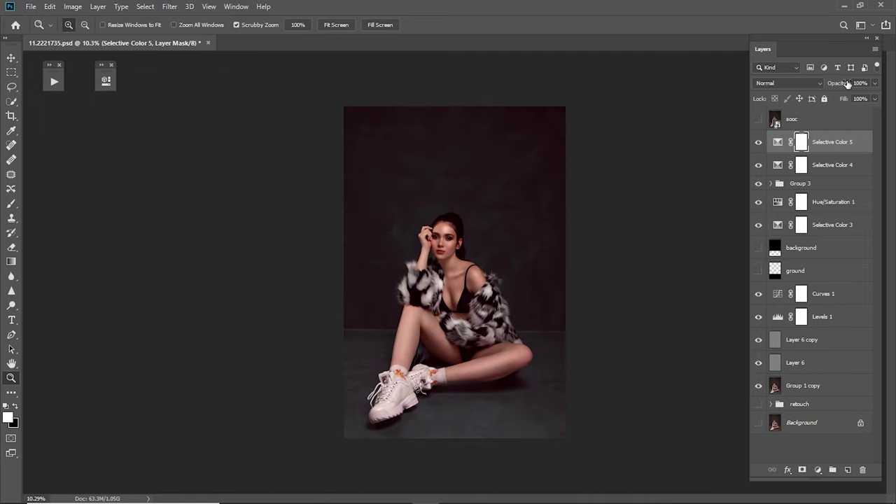
click(839, 83)
text(0)
click(777, 143)
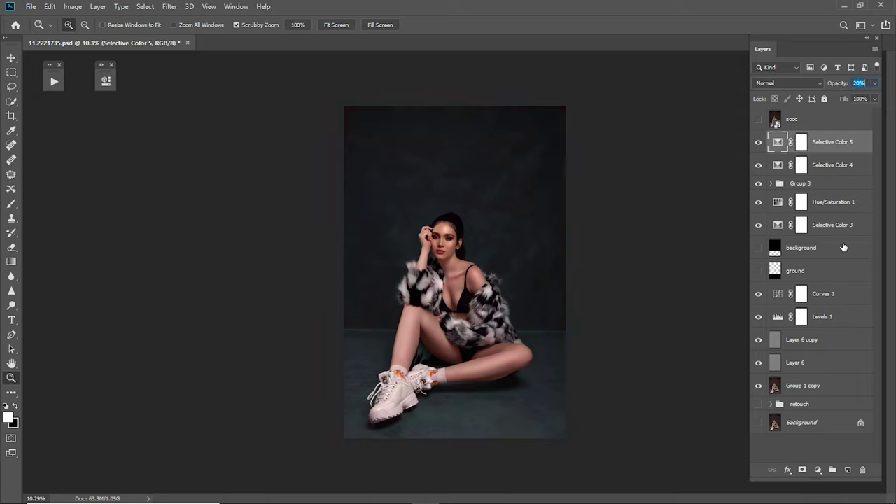
click(818, 470)
- Add a Luminosity Black & White layer with tweaked Reds/Yellows/Blues at 46% opacity
click(837, 381)
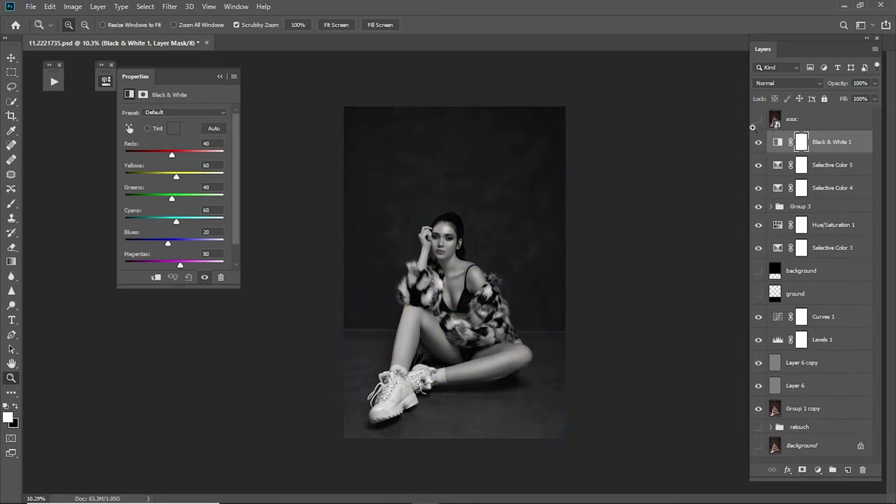
click(788, 83)
click(773, 354)
drag(172, 154, 177, 177)
drag(167, 243, 180, 245)
click(220, 76)
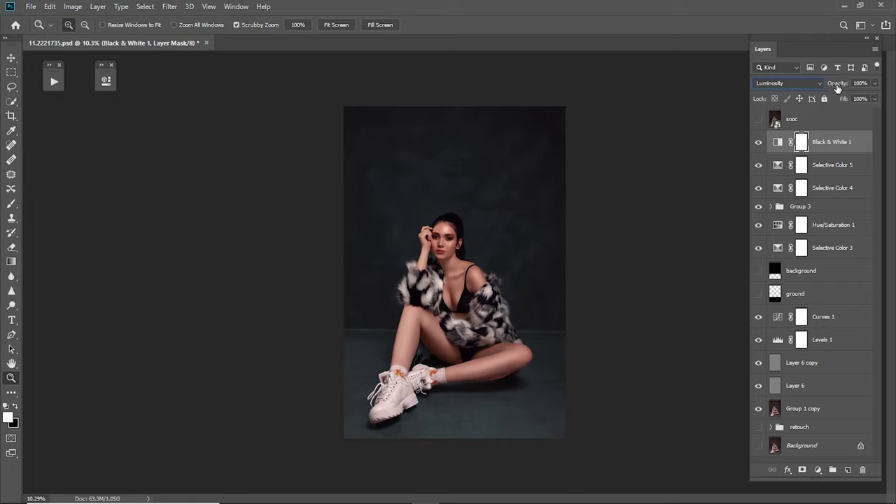
drag(838, 84, 813, 96)
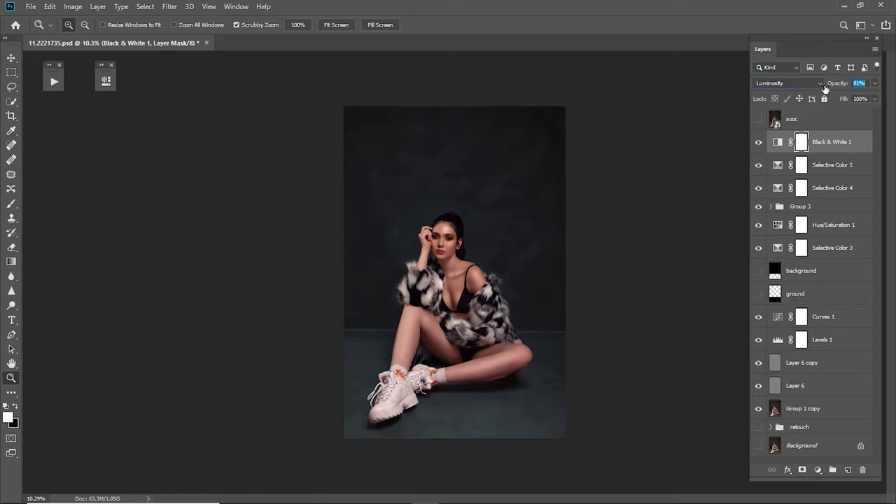
- Group Black & White 1 with Selective Color 4 and 5 as Group 4, then compare
shift+click(827, 189)
key(ctrl+g)
click(760, 120)
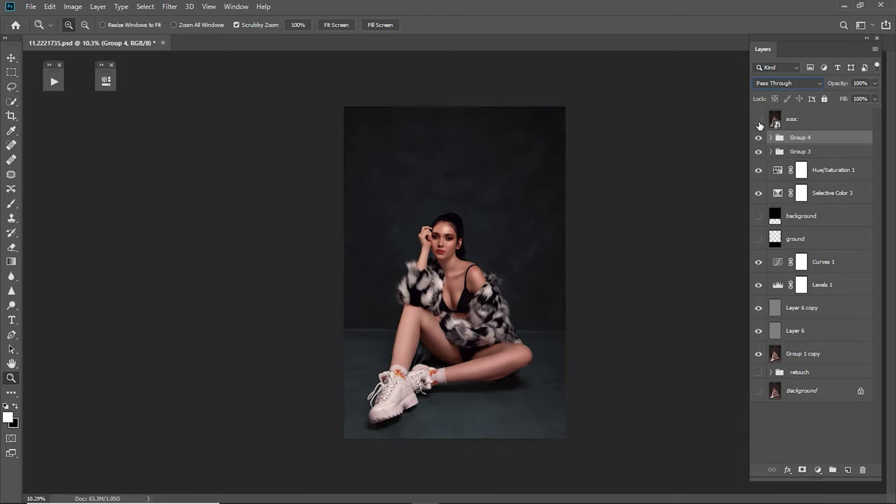
click(759, 121)
mouse_move(759, 121)
mouse_down()
mouse_move(758, 193)
mouse_move(758, 137)
mouse_up()
click(811, 310)
drag(834, 85, 847, 86)
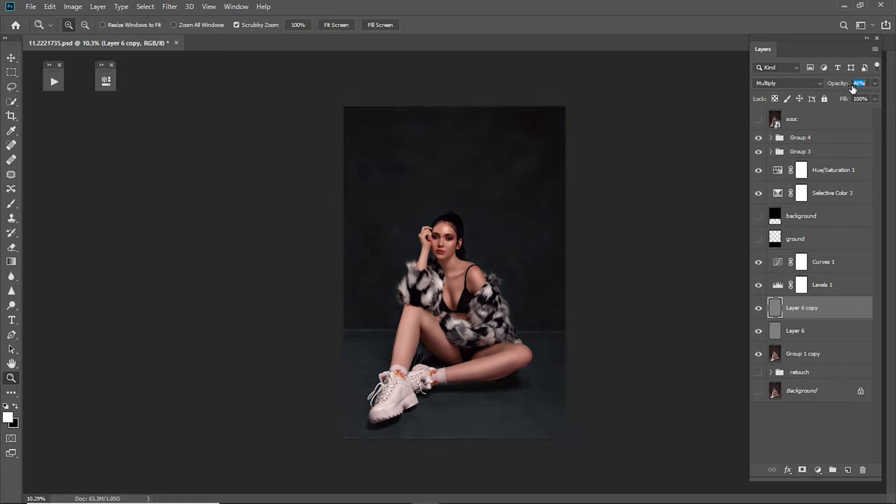
- Hide the Curves 1, Hue/Saturation 1 and Selective Color 3 adjustments
click(824, 262)
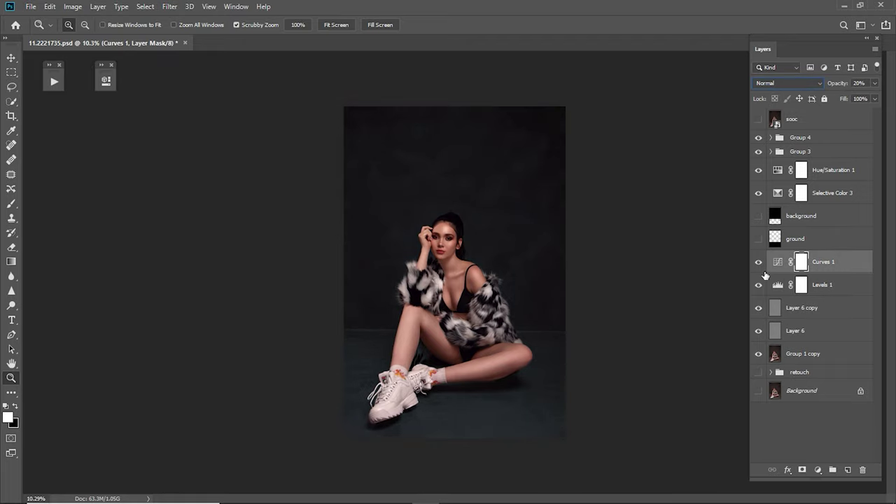
click(759, 262)
click(834, 170)
drag(759, 170, 759, 193)
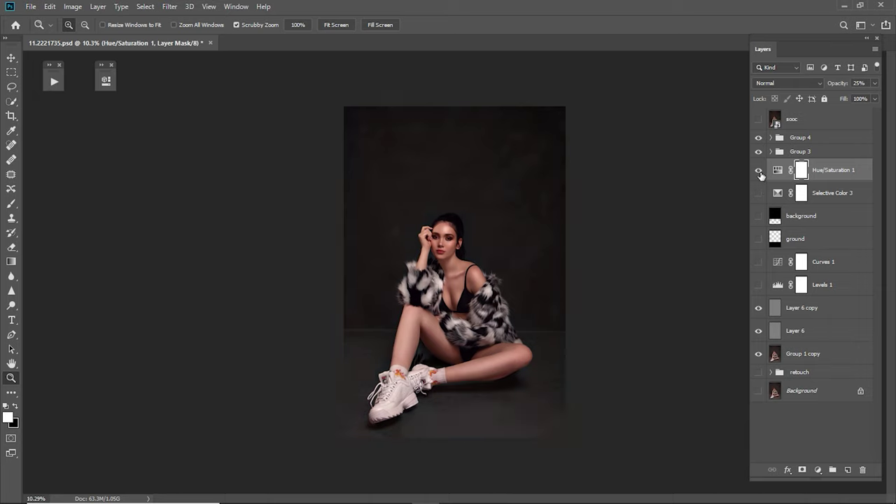
- Add a Selective Color layer with Neutrals at Cyan -42, Magenta +9, Yellow +8, Black +9
click(819, 471)
click(185, 125)
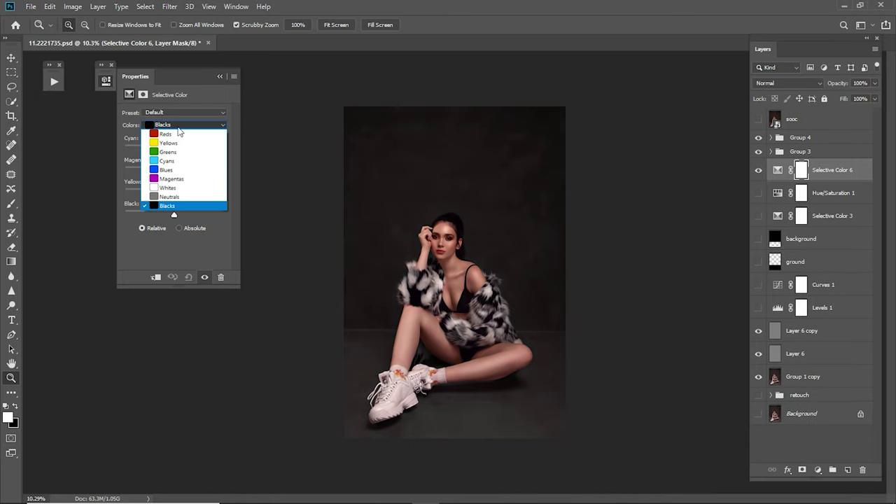
click(166, 201)
drag(158, 149, 178, 171)
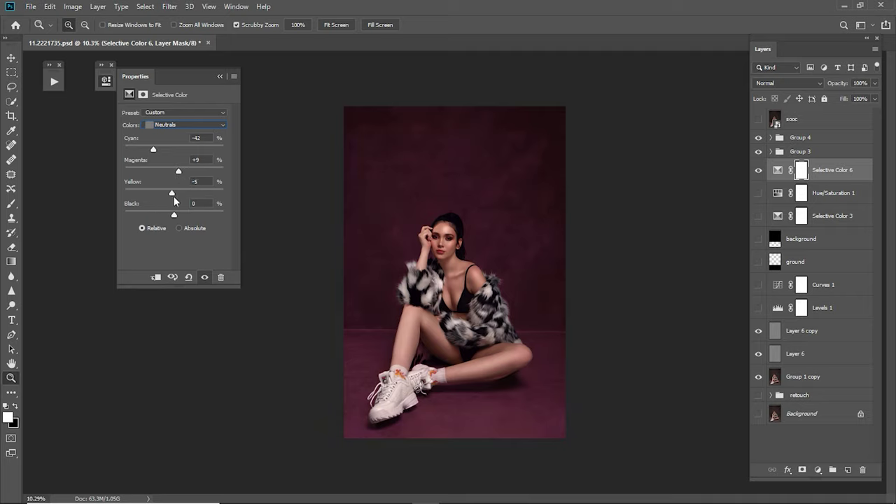
mouse_move(165, 194)
mouse_down()
mouse_move(178, 193)
mouse_move(173, 218)
mouse_up()
click(220, 76)
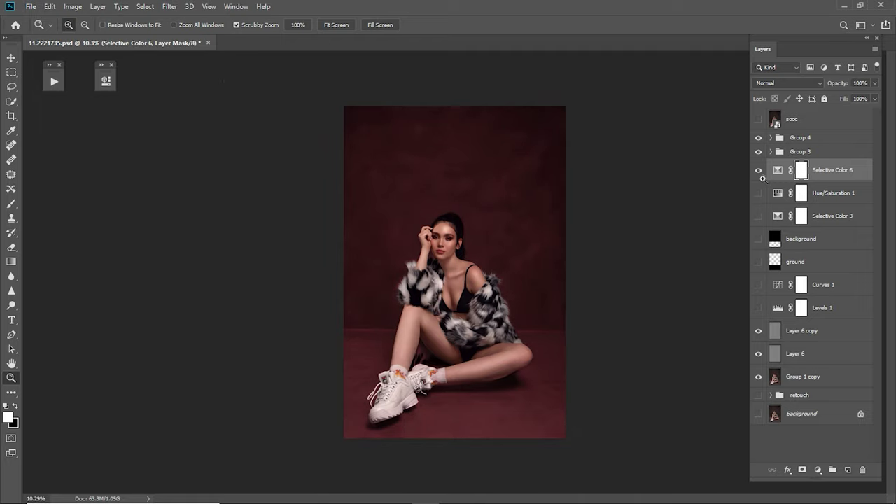
- Restack Selective Color 6 under Hue/Saturation 1 and toggle the maroon and teal layers to compare
drag(832, 175, 832, 219)
click(758, 173)
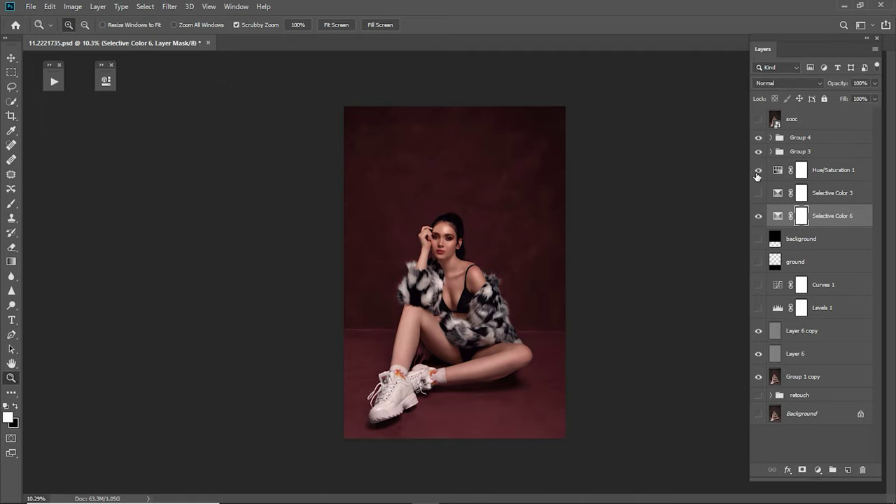
drag(830, 218, 760, 184)
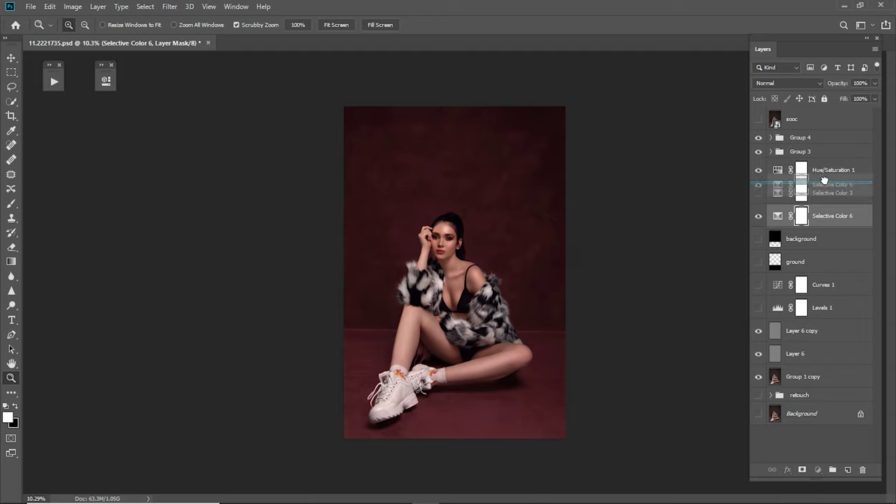
click(758, 192)
click(759, 192)
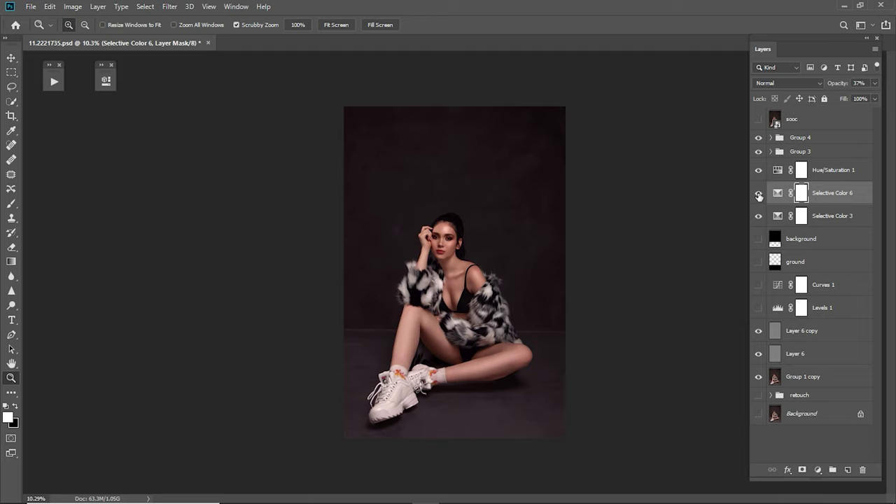
click(759, 193)
click(758, 193)
click(758, 216)
click(759, 193)
click(759, 193)
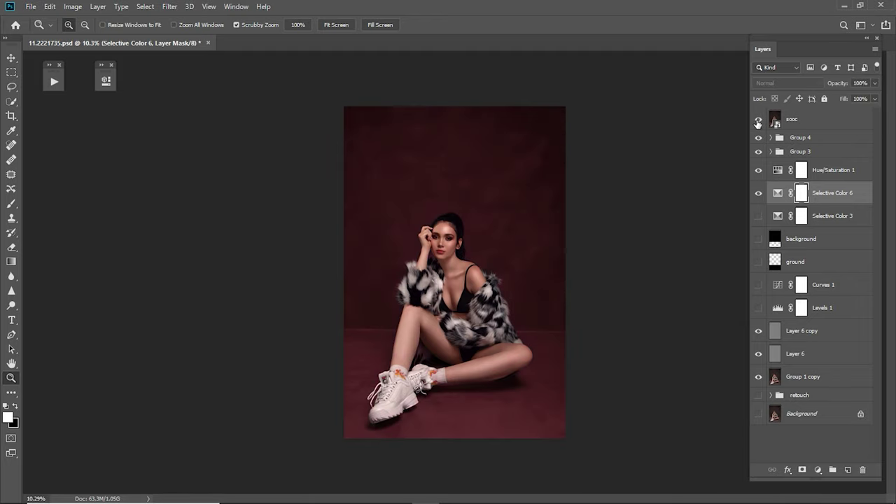
- Hide the maroon Selective Color 6 and re-show Selective Color 3's teal-grey grade
click(455, 266)
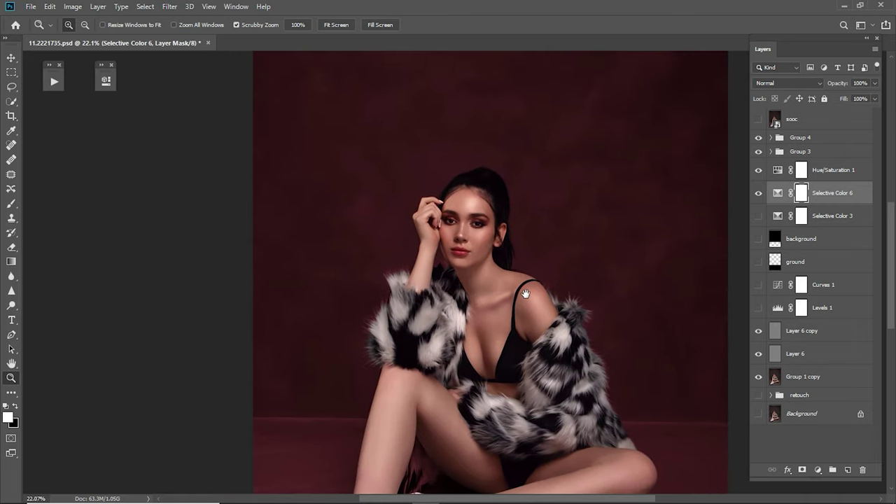
click(759, 119)
key(ctrl+minus)
key(ctrl+minus)
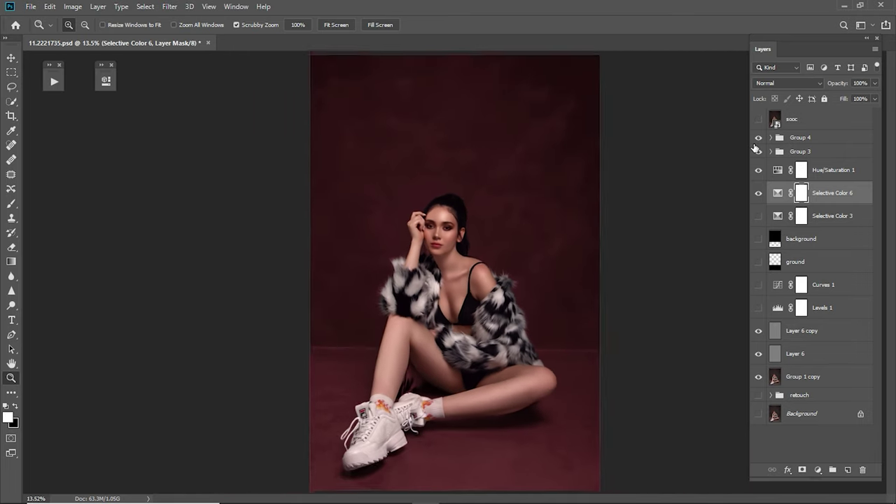
click(759, 193)
click(758, 216)
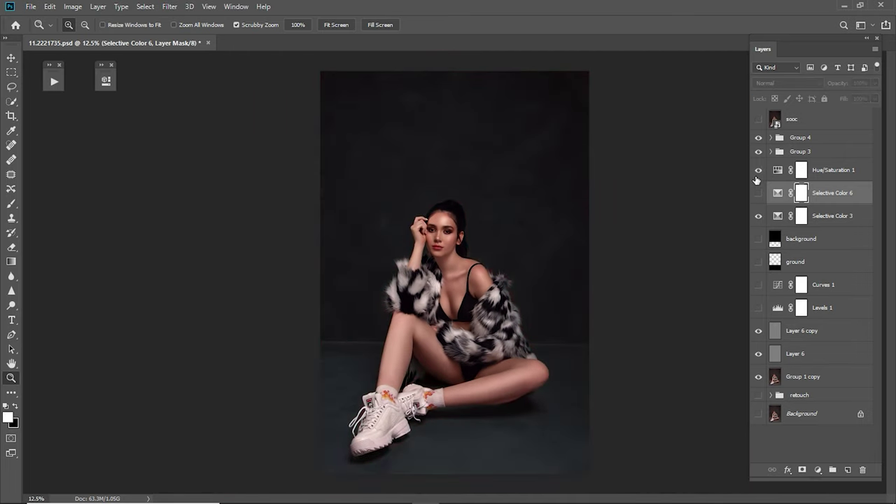
- Toggle the unedited sooc layer to compare the edit, zooming onto the model's face
click(759, 119)
key(ctrl+minus)
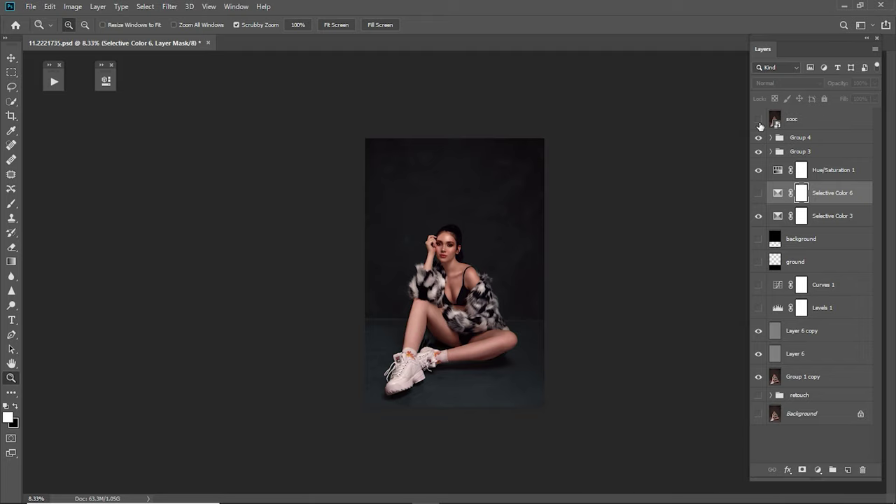
click(758, 121)
click(757, 123)
key(ctrl+0)
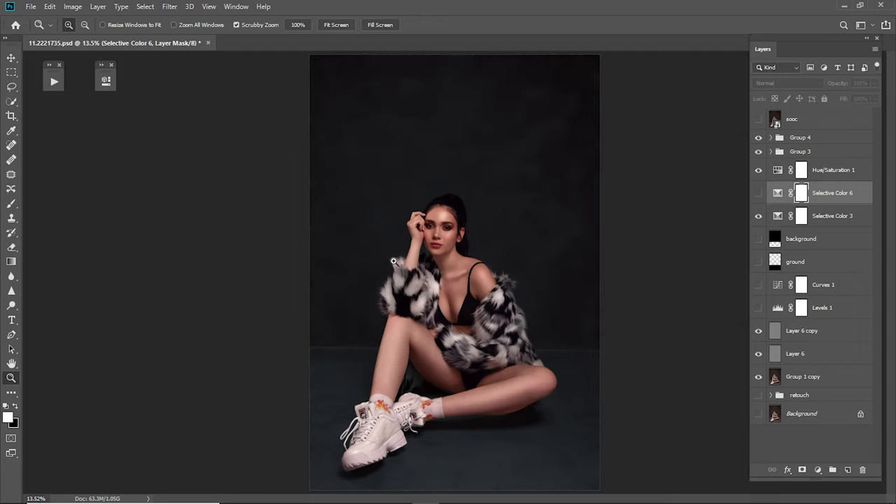
drag(393, 262, 505, 233)
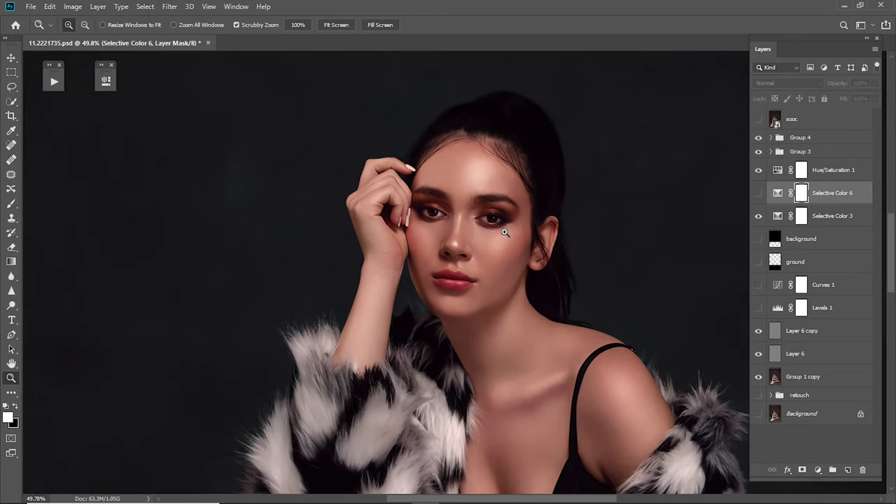
click(757, 121)
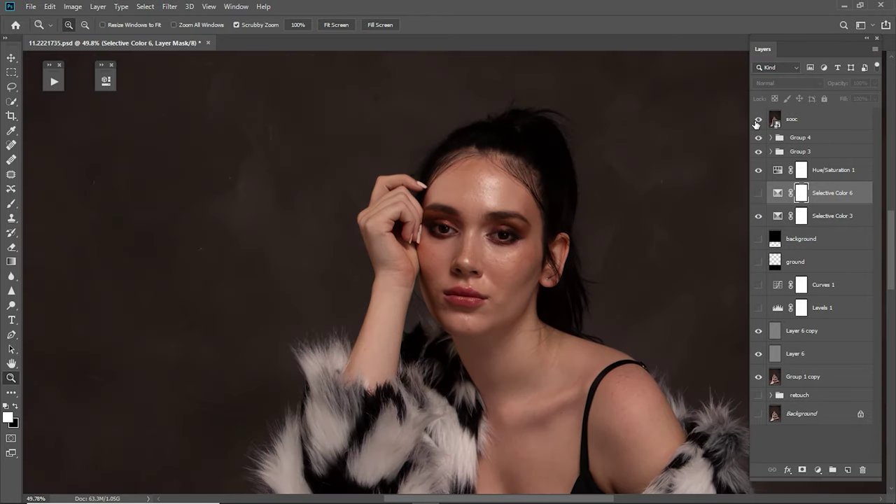
click(758, 121)
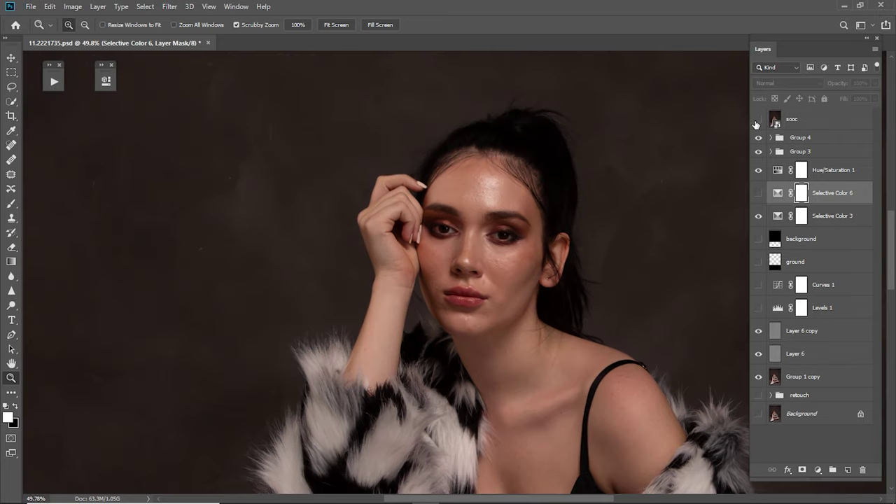